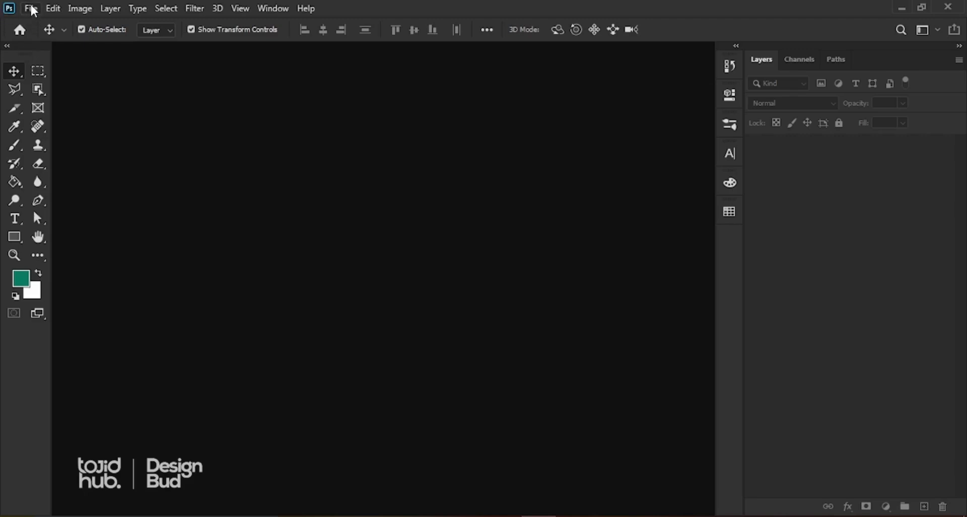
- Create a new 10 by 10 inch document at 300 pixels/inch in RGB Color with a white background
click(30, 8)
click(37, 25)
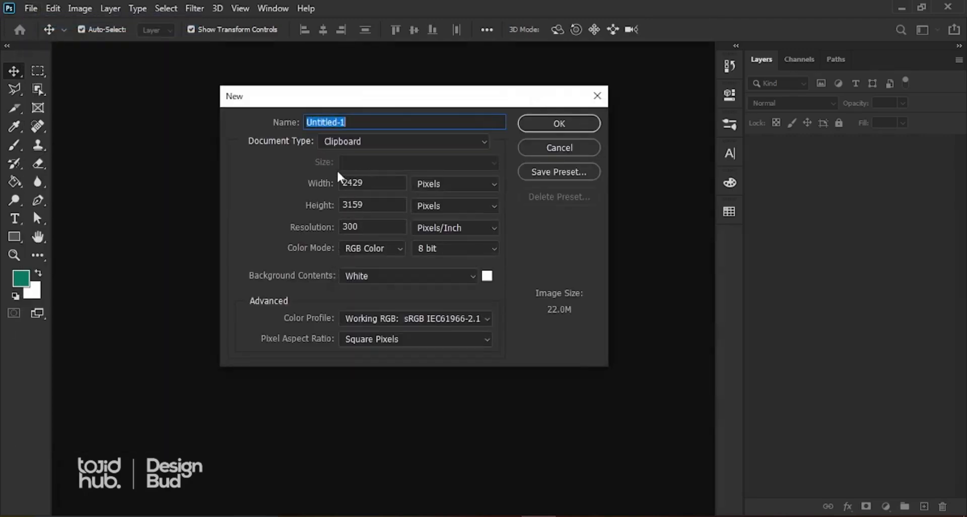
click(429, 184)
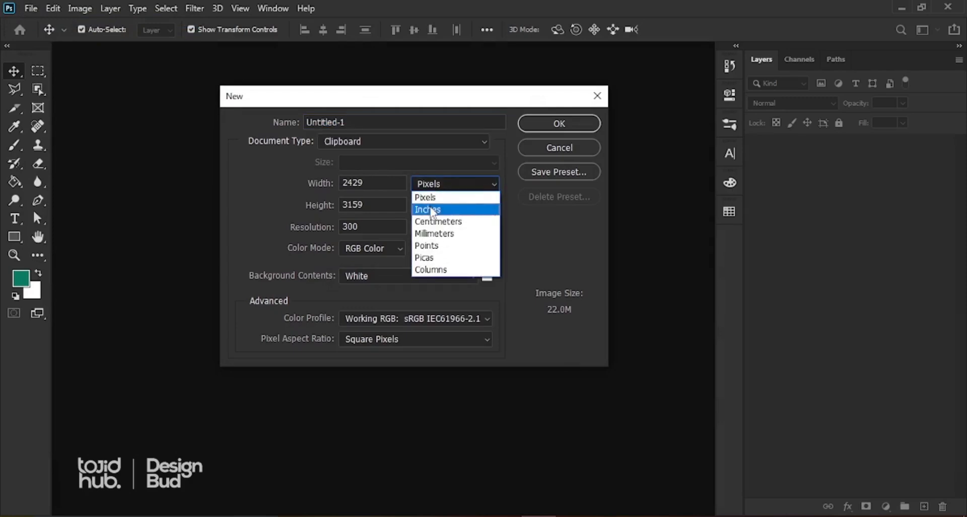
click(427, 211)
drag(366, 183, 297, 174)
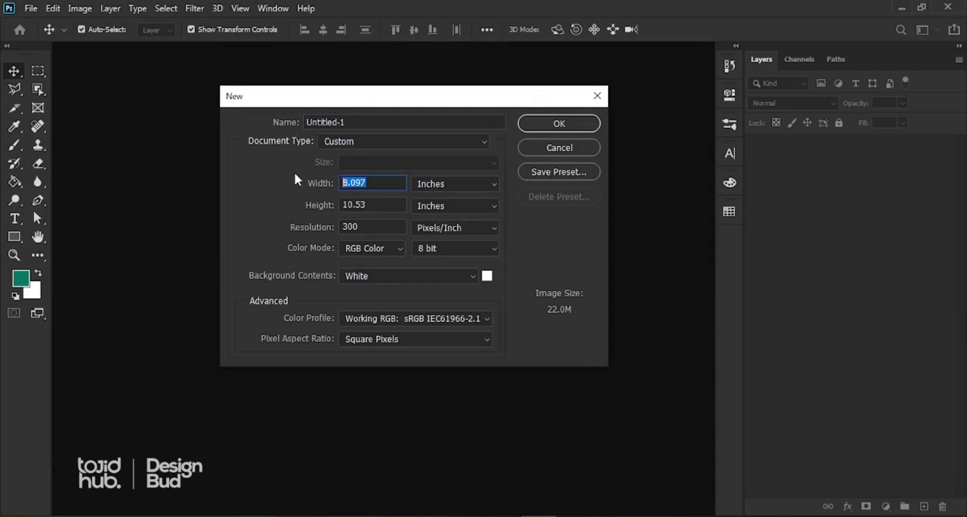
text(10)
drag(377, 210, 291, 207)
text(10)
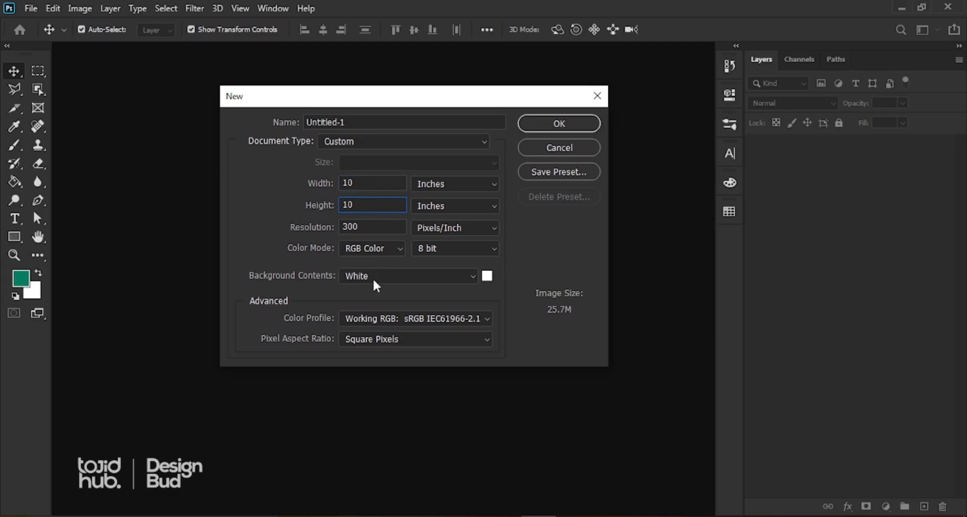
click(551, 122)
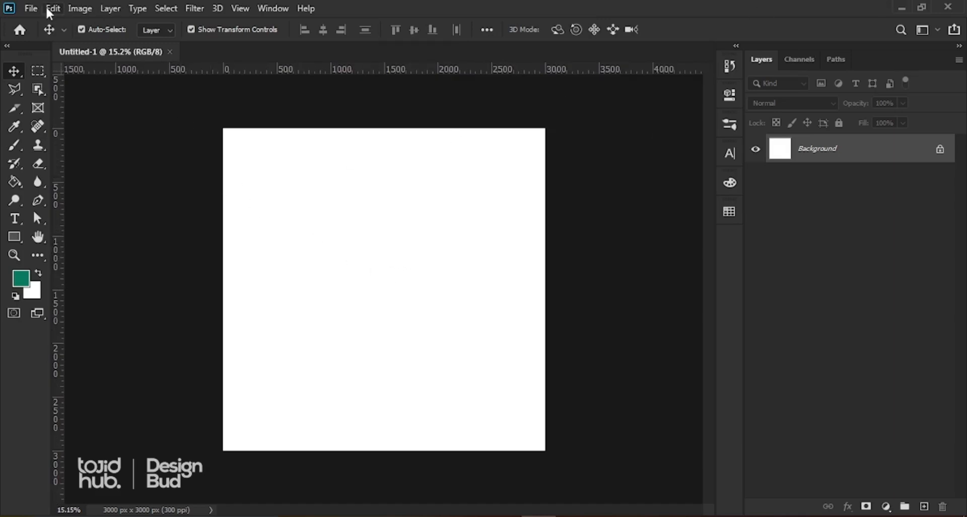
- Place the birthday picture image, not the PSD of the same name, from the Resources folder as an embedded object
click(31, 8)
click(135, 291)
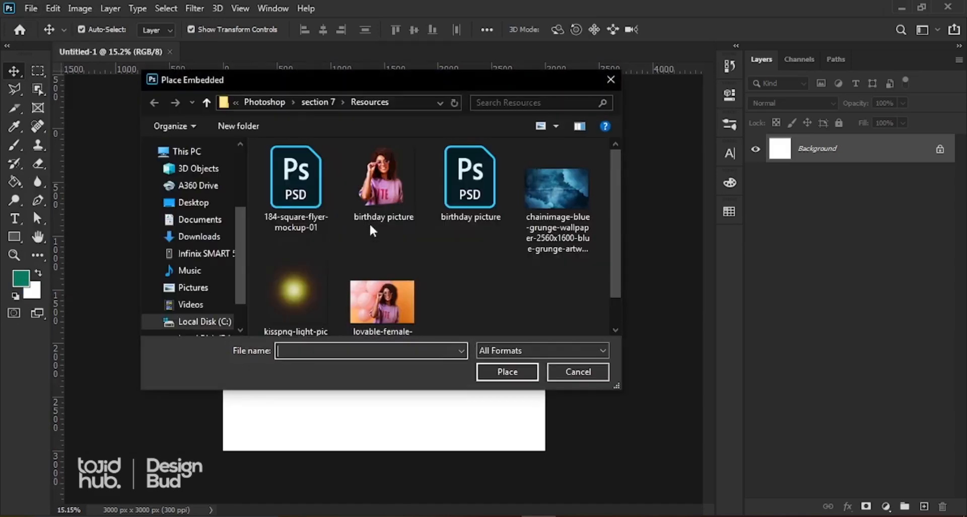
double_click(373, 187)
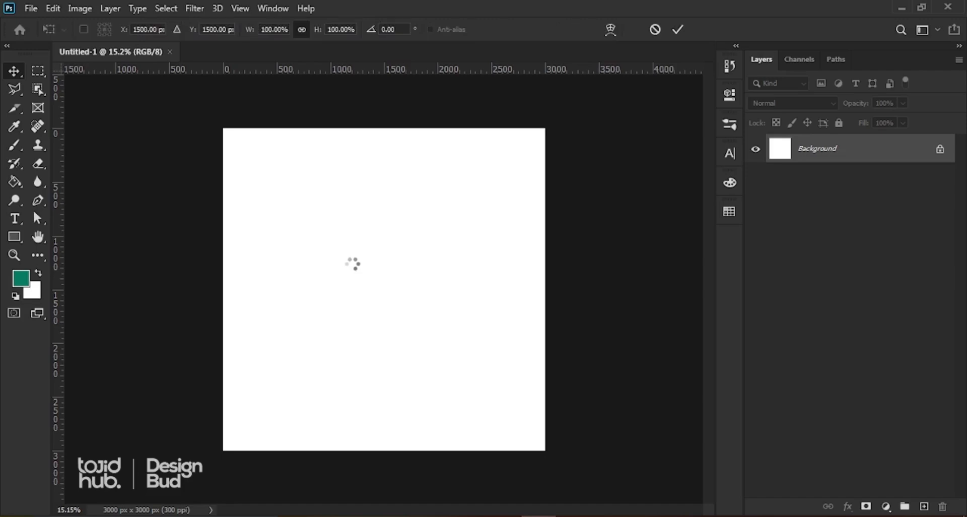
- Scale the placed picture to about 110% and position it roughly centred, with the woman's hair just below the canvas's upper edge
drag(377, 243, 371, 277)
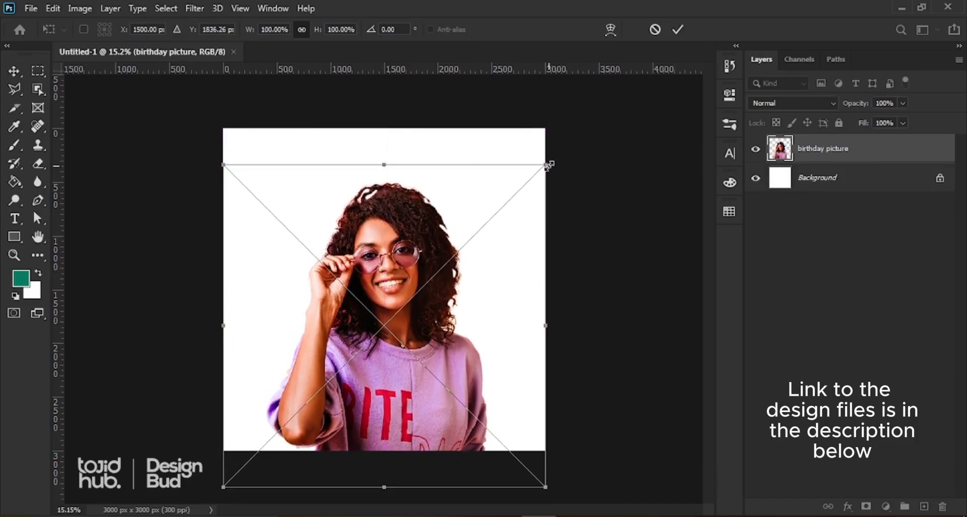
drag(549, 166, 568, 141)
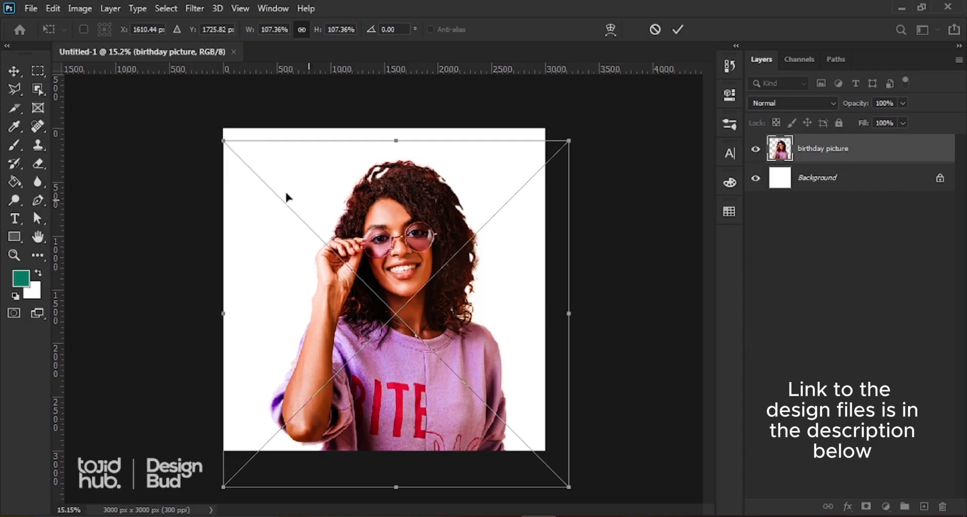
drag(223, 141, 210, 165)
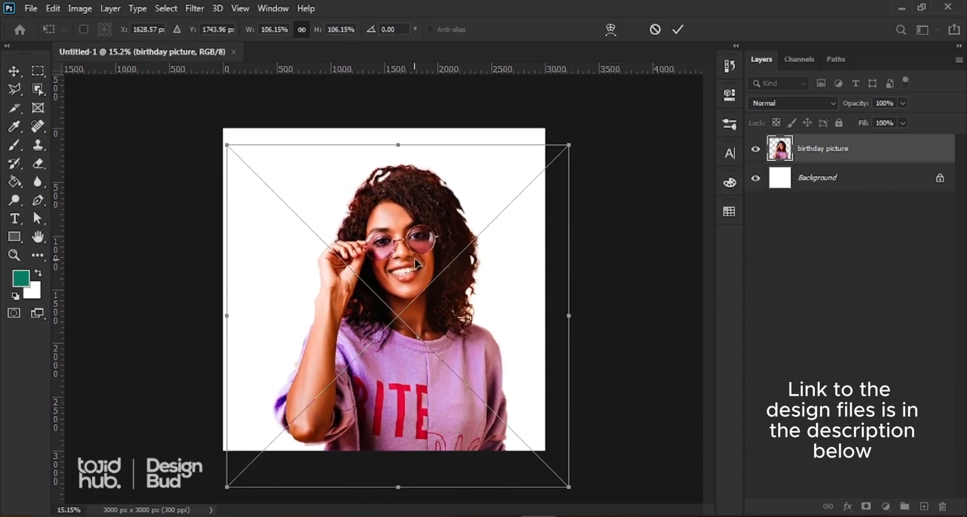
drag(416, 263, 393, 257)
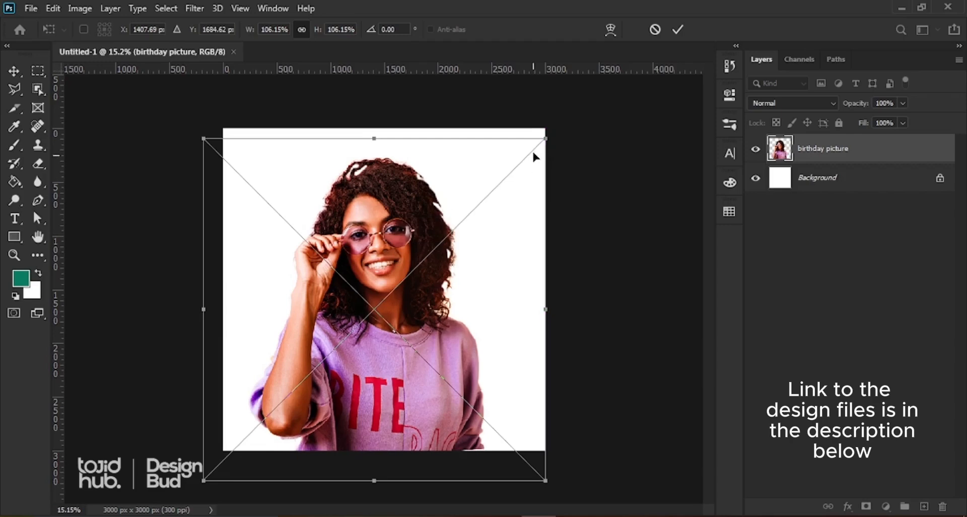
drag(545, 138, 552, 132)
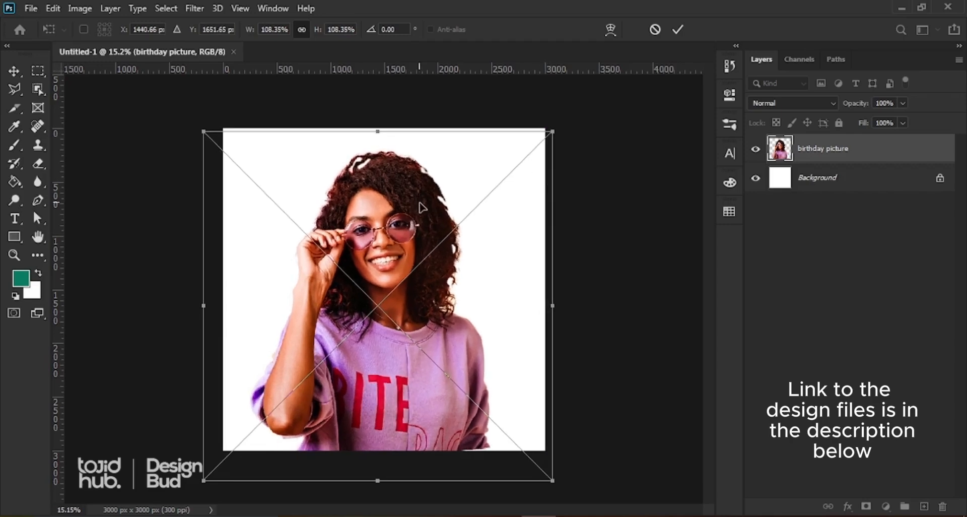
drag(422, 207, 416, 227)
drag(546, 136, 558, 133)
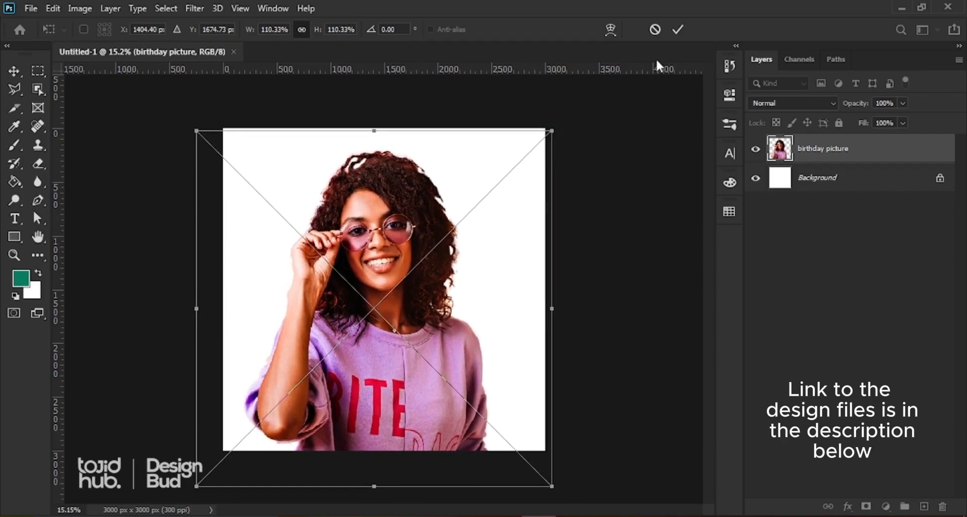
click(678, 30)
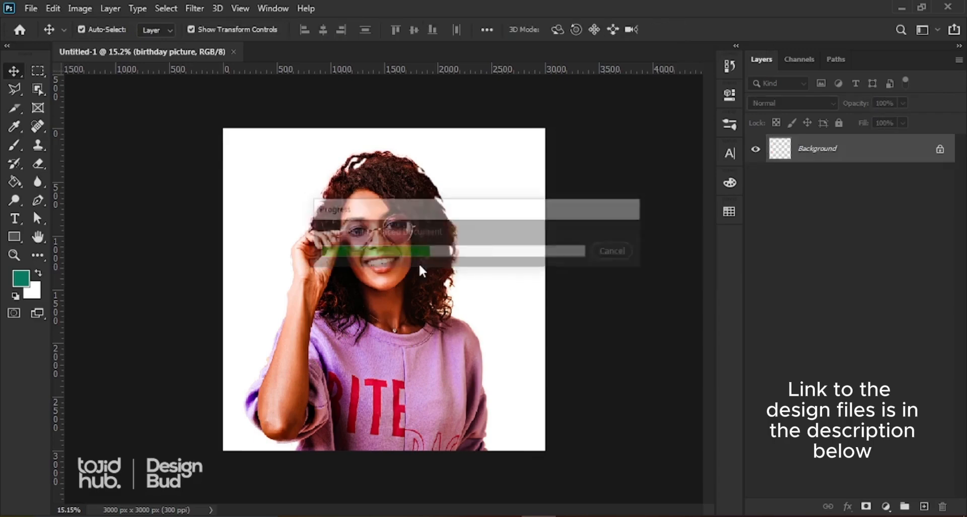
scroll(395, 267, down, 2)
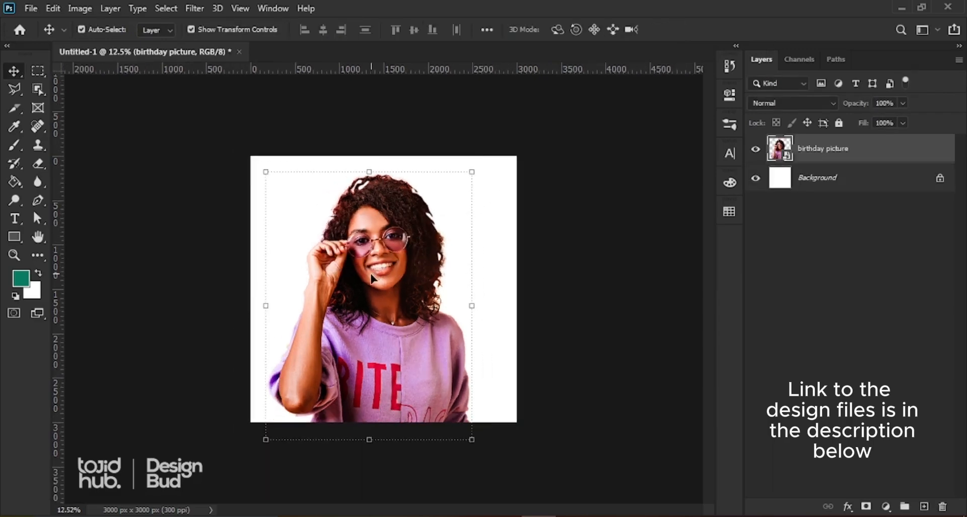
scroll(382, 302, up, 1)
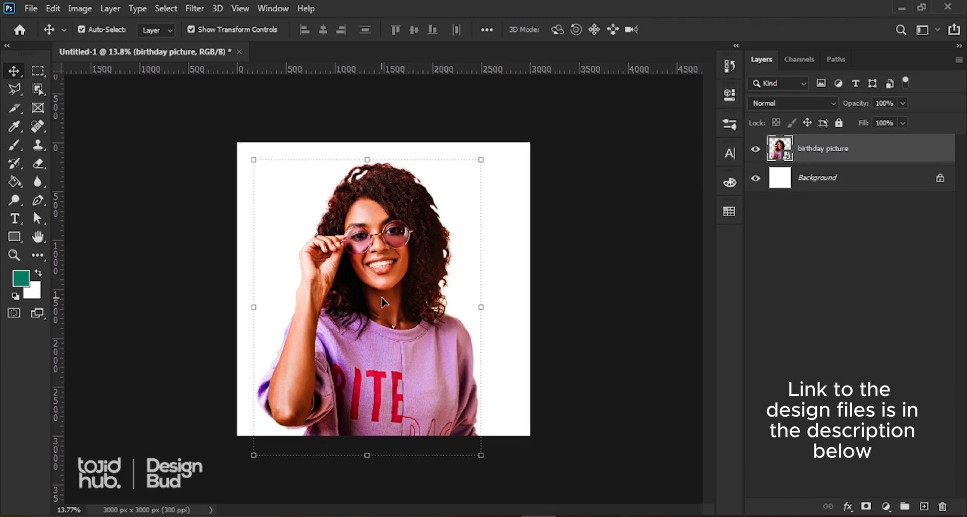
scroll(382, 301, down, 1)
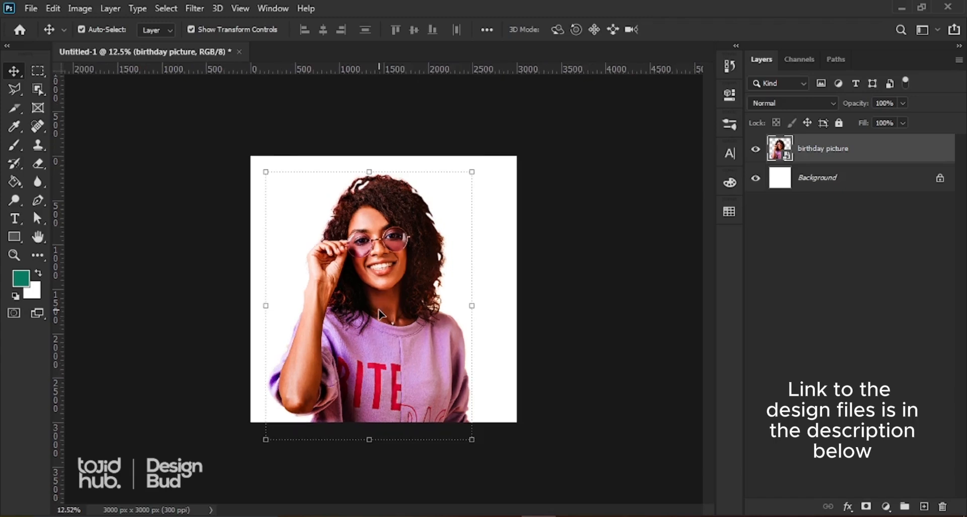
scroll(379, 313, up, 1)
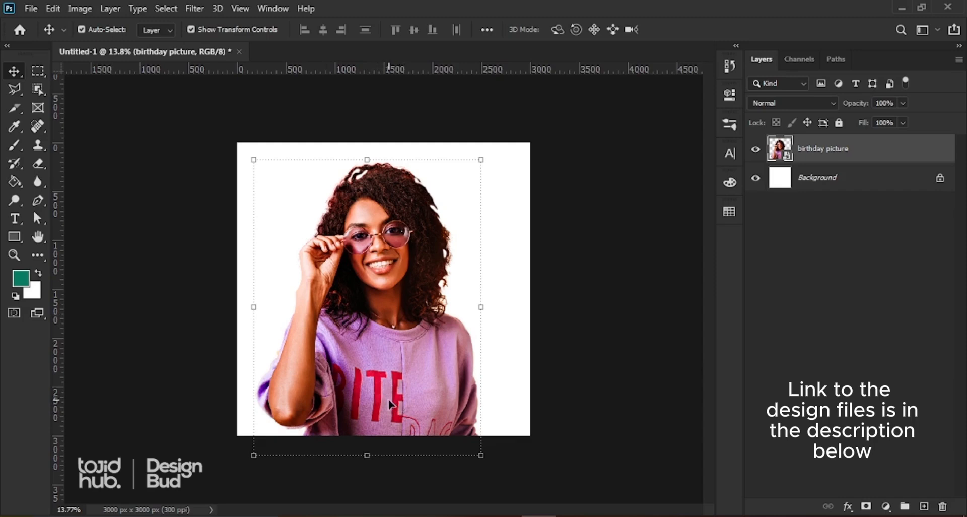
scroll(391, 403, up, 3)
scroll(388, 388, down, 2)
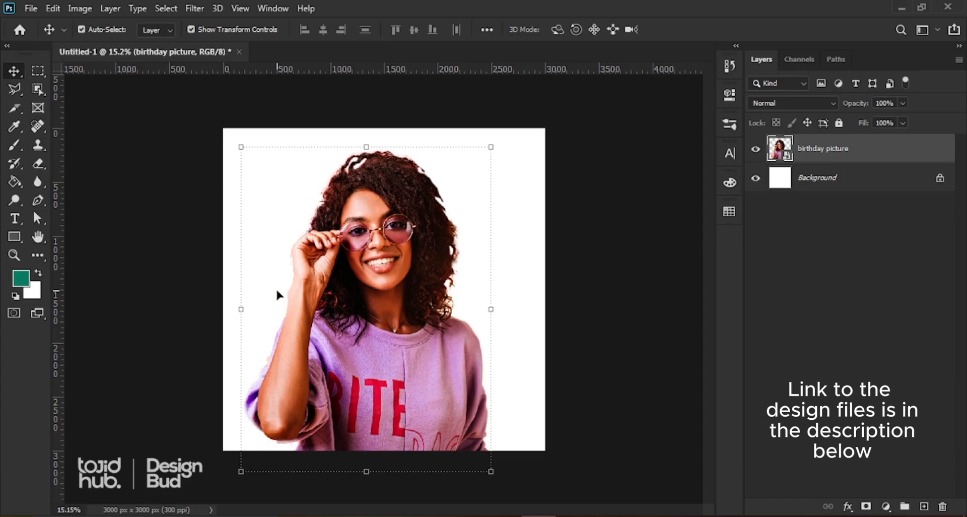
- Sample the sweater's light purple (#bf7dc5) as the foreground colour with the Eyedropper Tool and show the colour swatches
right_click(16, 125)
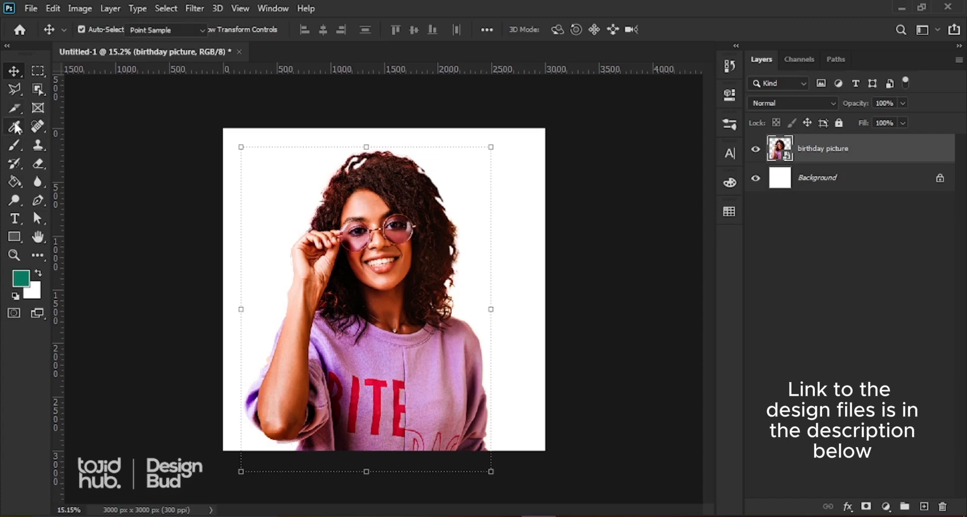
click(120, 187)
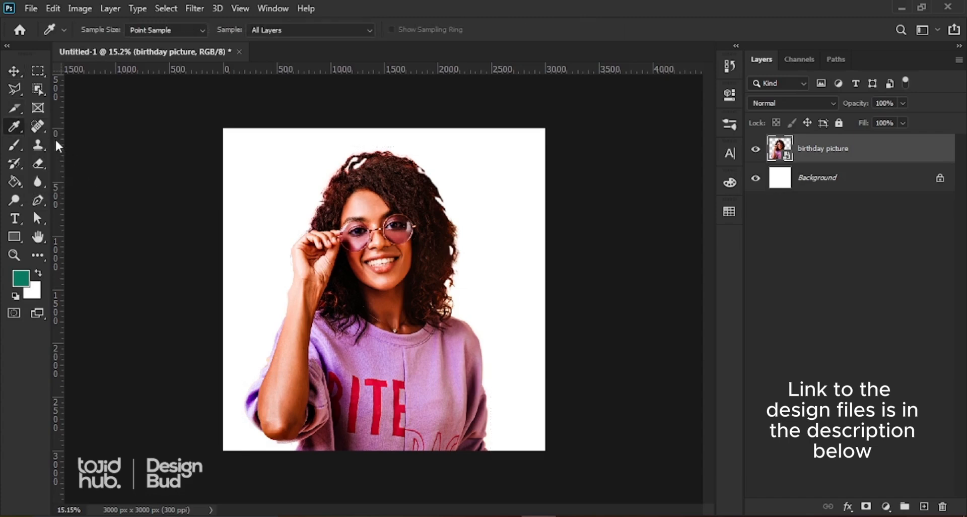
right_click(20, 128)
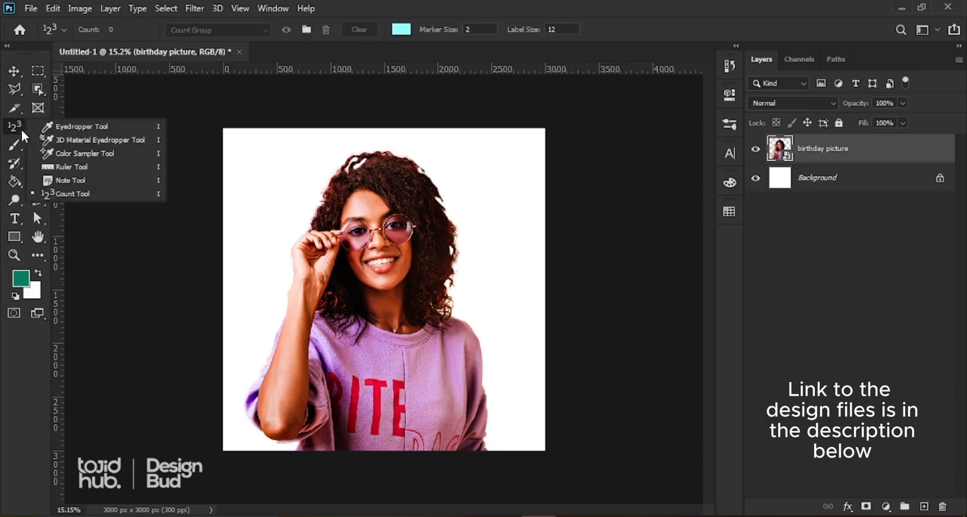
click(75, 126)
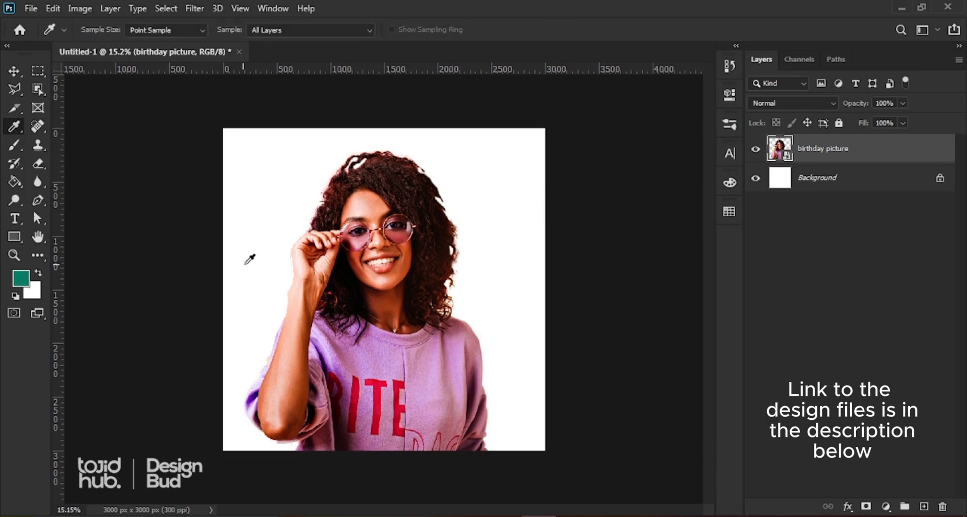
click(391, 367)
click(732, 213)
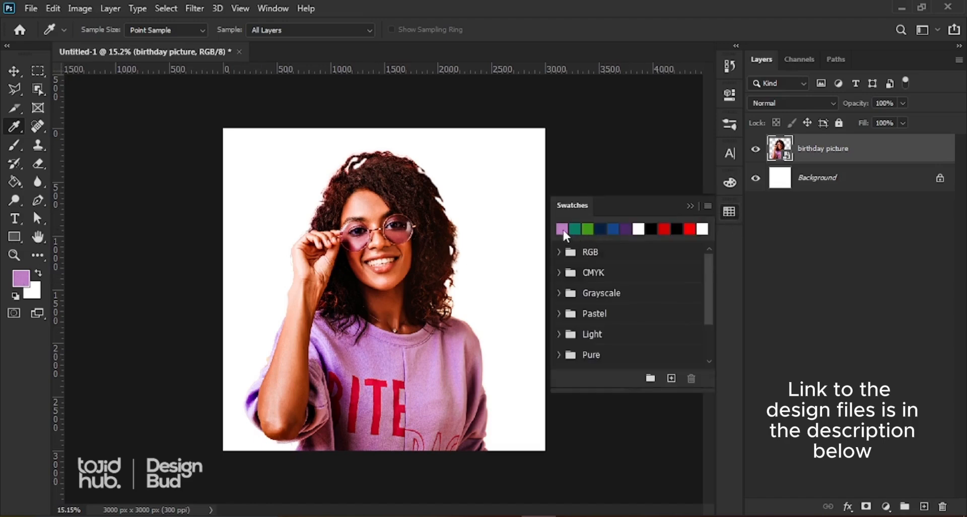
- Change the foreground colour to a deeper purple, #a145a9
click(19, 280)
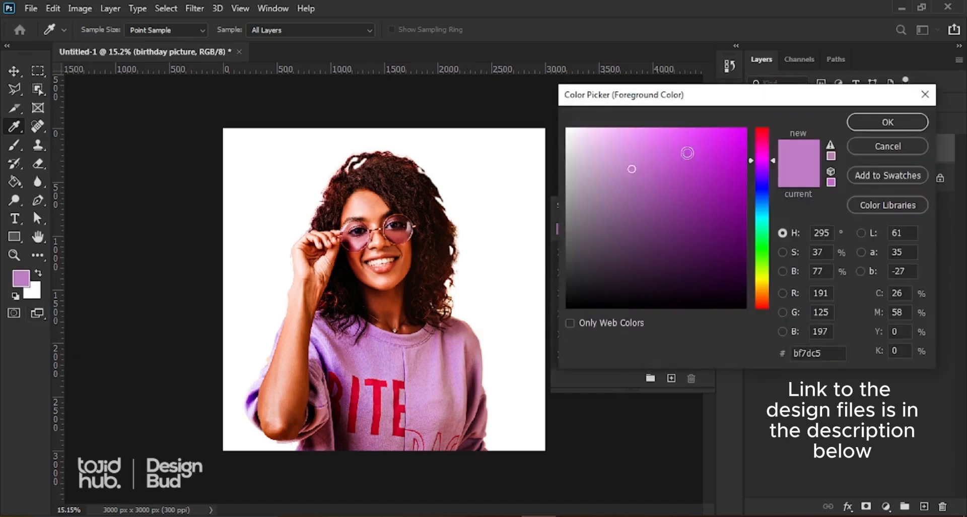
click(657, 184)
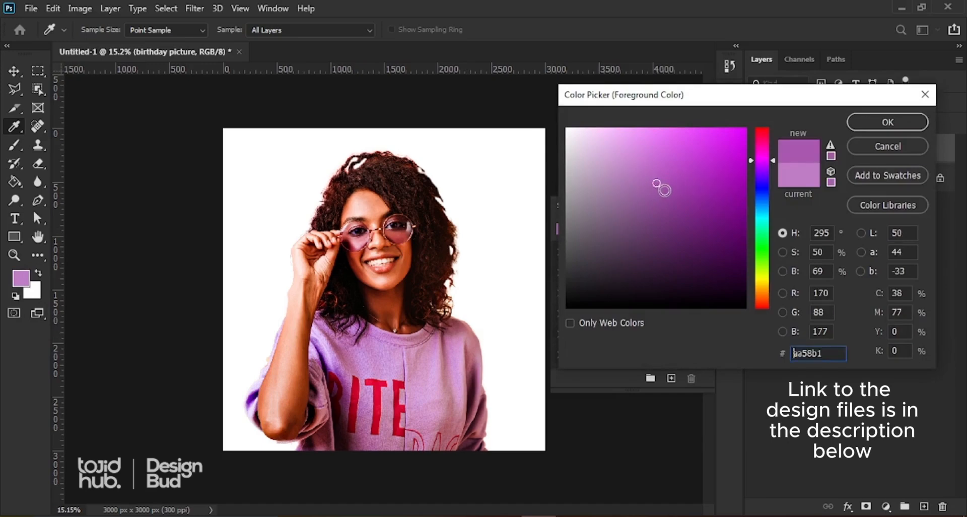
click(665, 190)
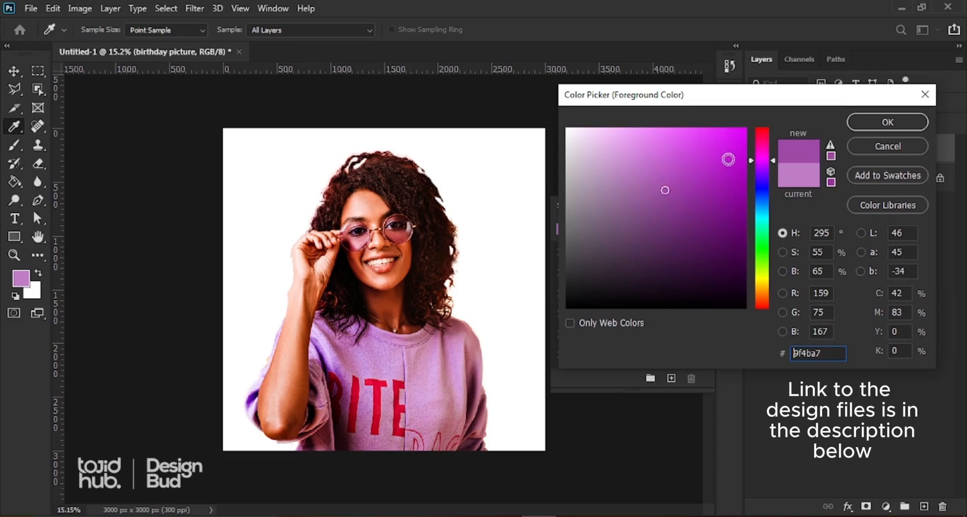
click(733, 148)
click(659, 192)
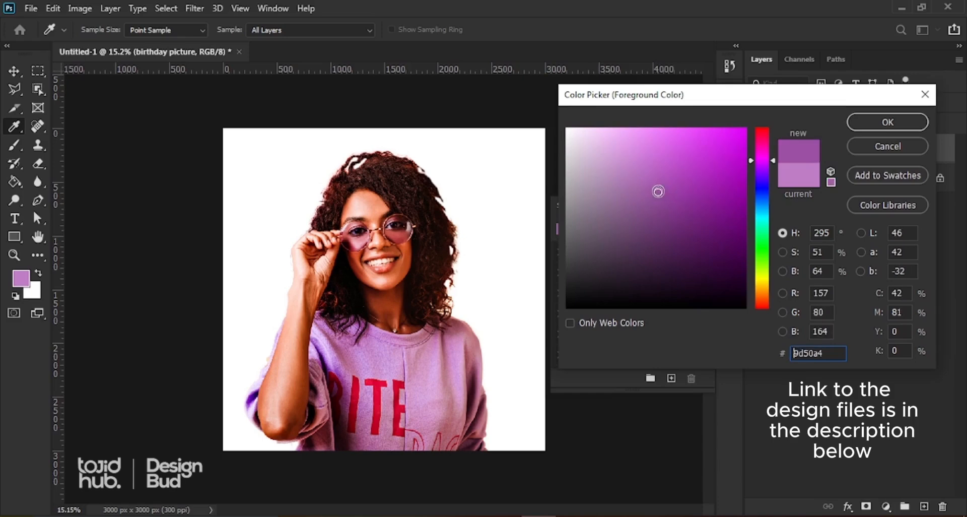
click(653, 175)
click(663, 188)
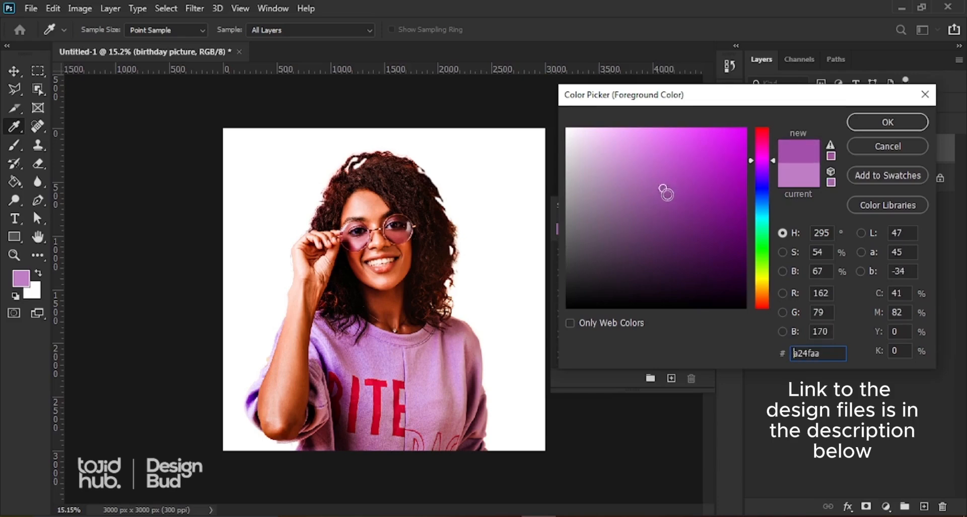
click(668, 194)
mouse_move(658, 175)
mouse_down()
mouse_move(682, 194)
mouse_move(672, 188)
mouse_up()
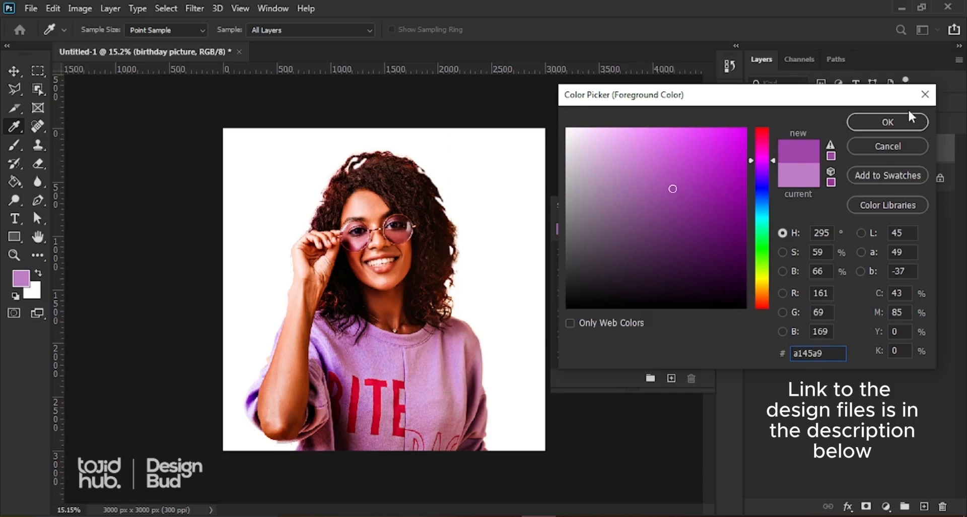
click(904, 119)
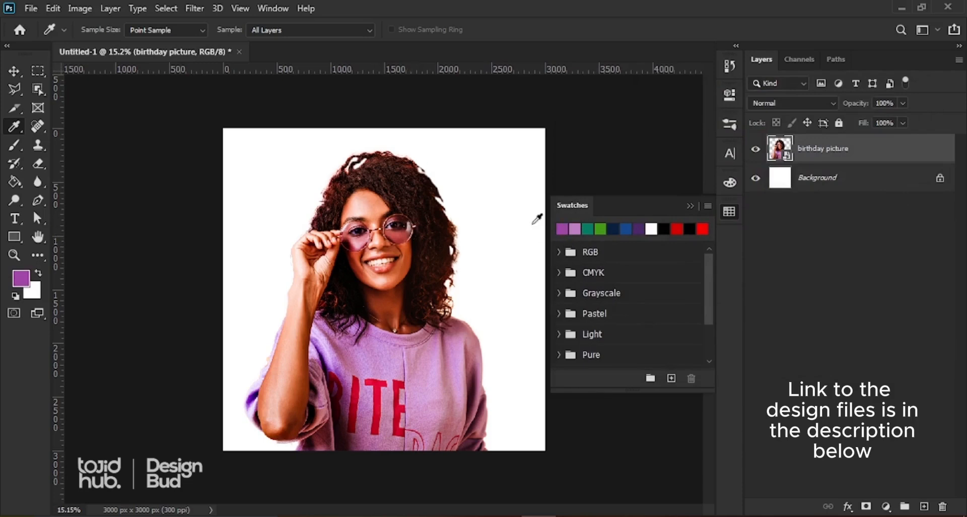
- Add a solid fill layer in the sampled light purple between the birthday picture and the Background, and collapse the swatches
click(14, 71)
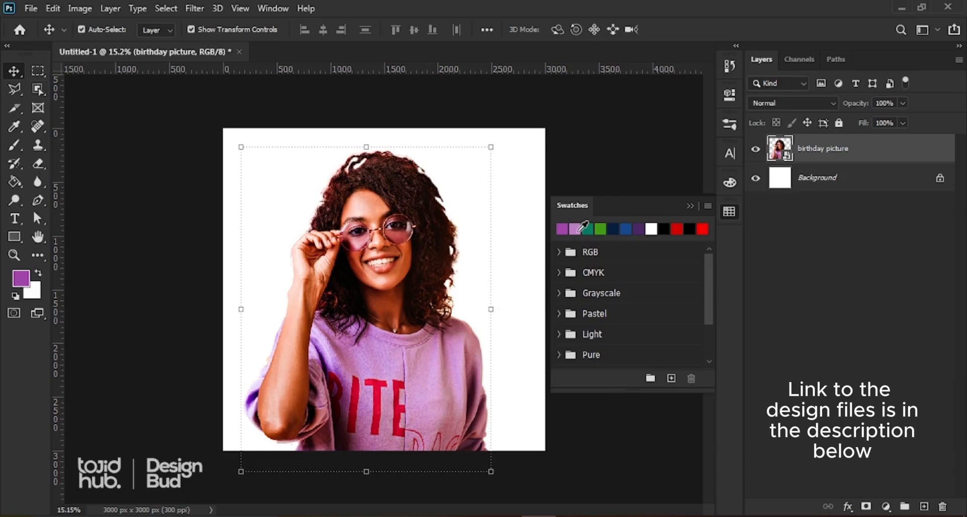
drag(580, 231, 817, 177)
drag(771, 201, 770, 206)
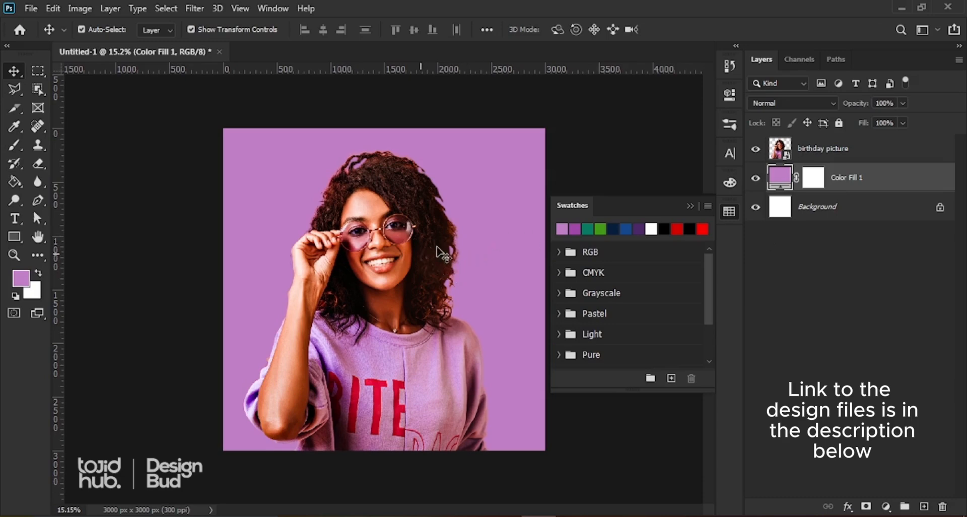
click(691, 204)
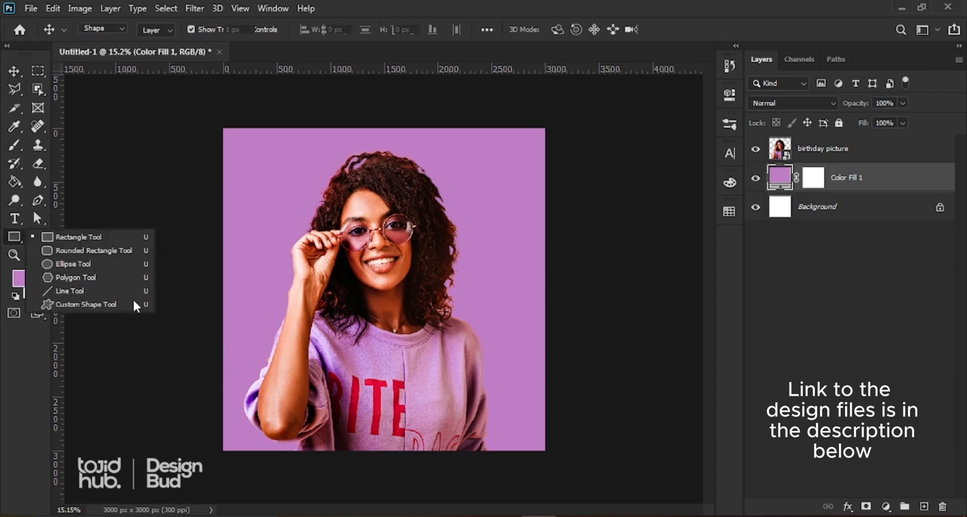
- Draw a rectangle about 3442 by 1095 px across the canvas's lower part, overlapping its side and lower edges, above the colour fill layer
click(95, 236)
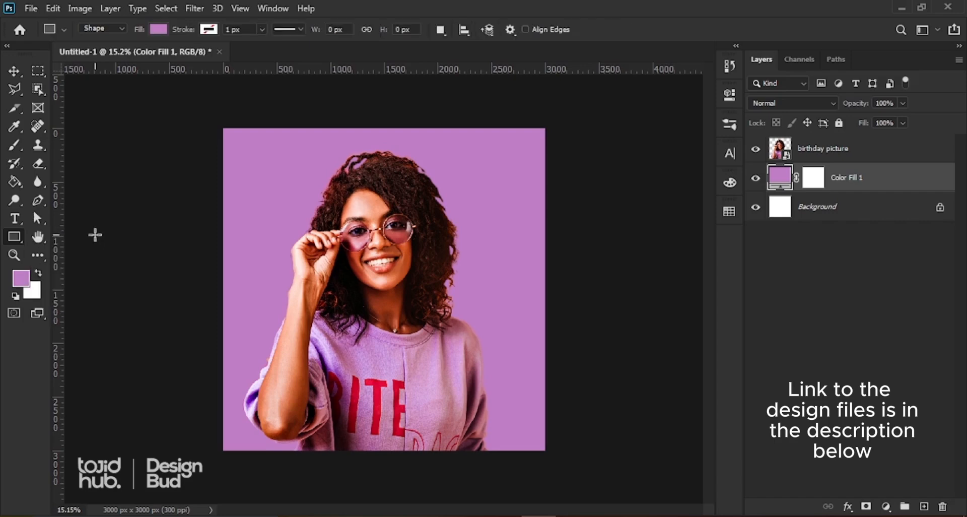
click(211, 343)
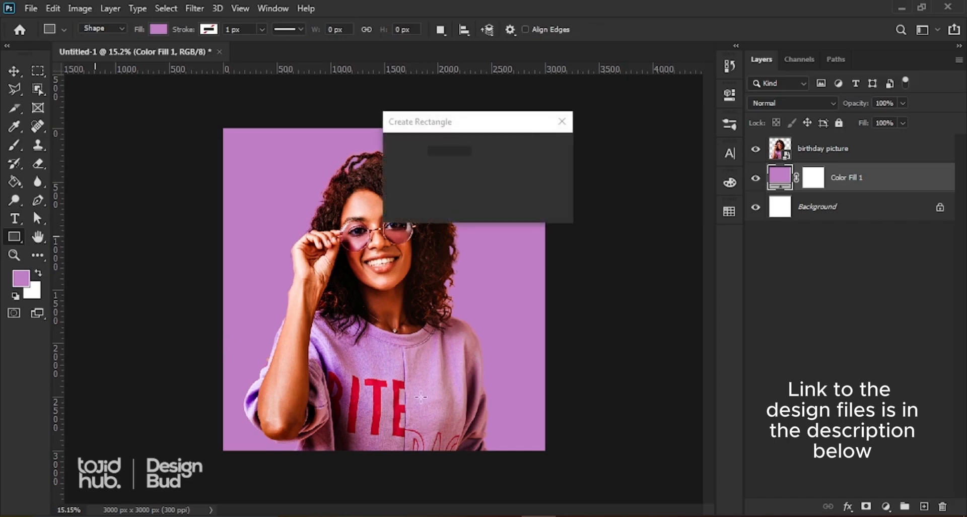
click(459, 150)
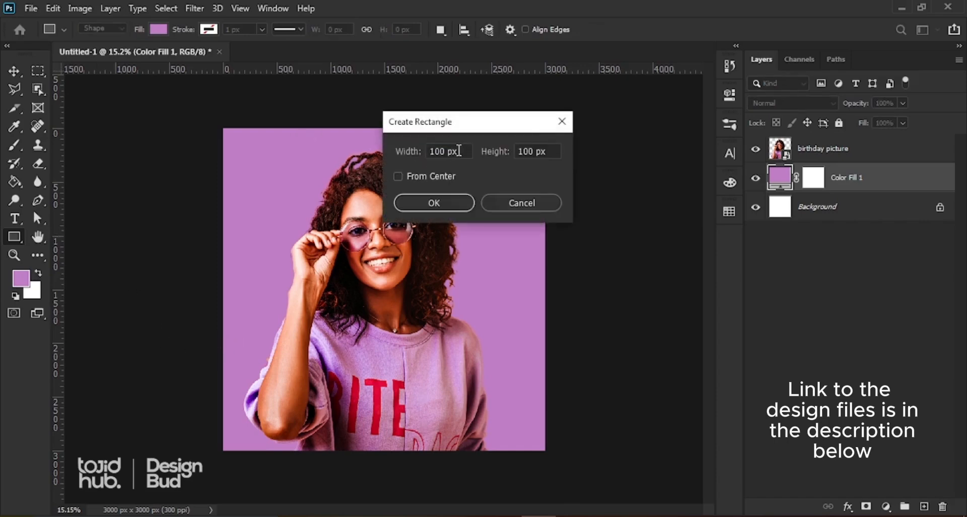
click(512, 204)
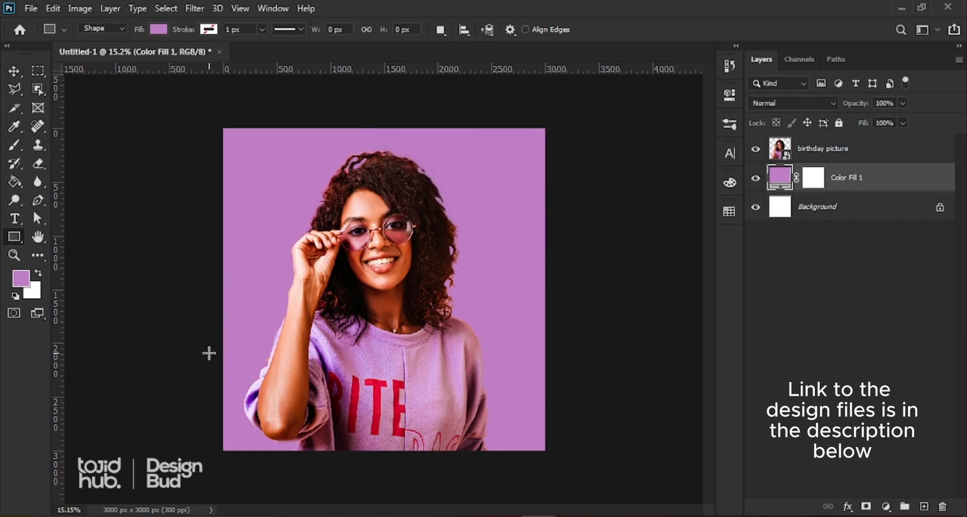
drag(208, 353, 578, 470)
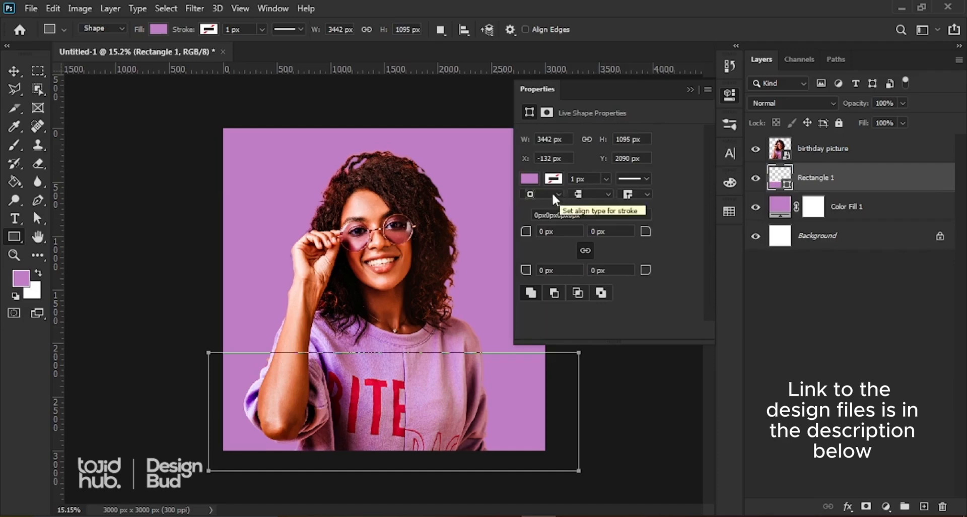
- Fill the rectangle with the deeper purple from the recently used colours and collapse its properties
click(529, 179)
click(544, 254)
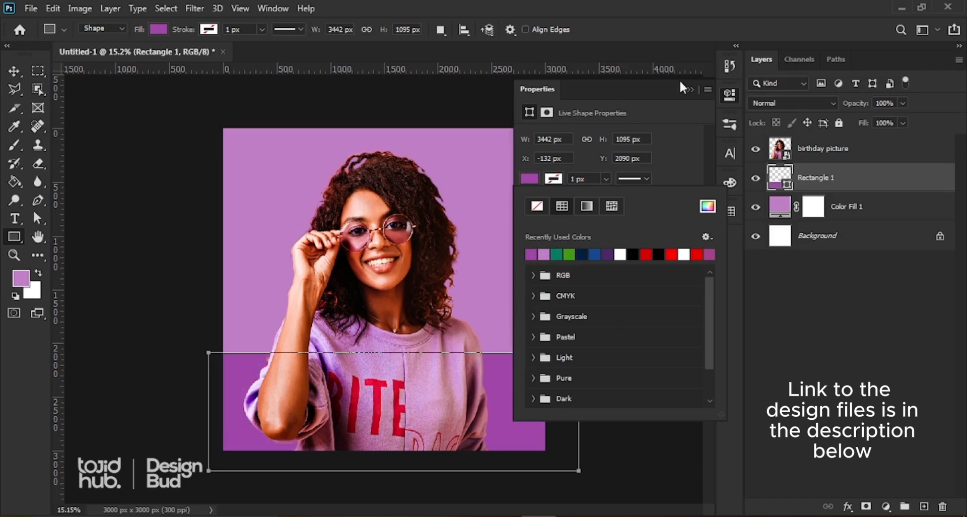
click(690, 89)
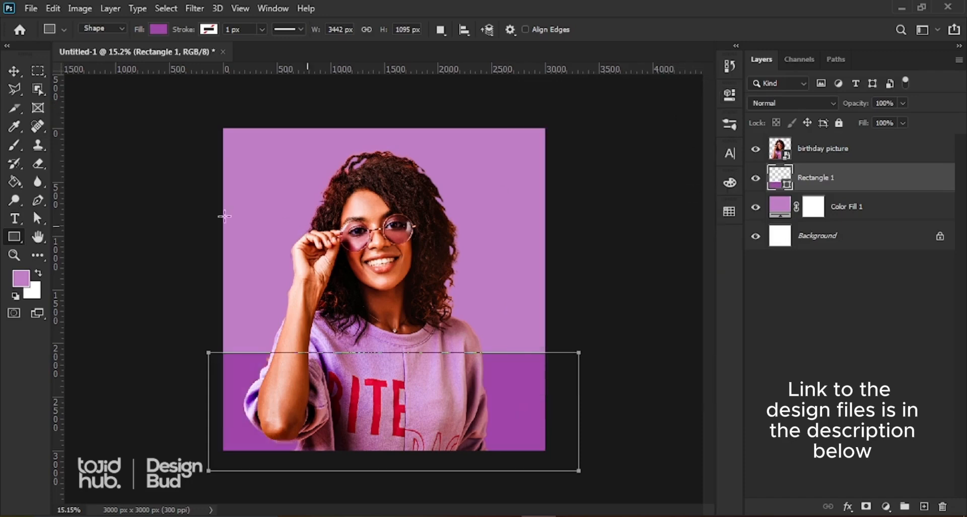
- Bring the rectangle layer above the birthday picture and shift it slightly upward over the woman's sweater
click(13, 71)
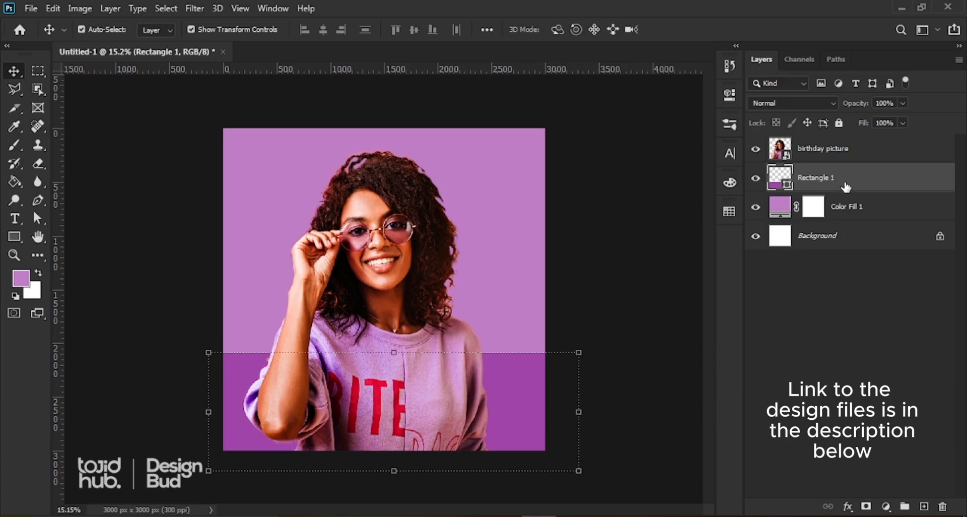
drag(845, 186, 838, 137)
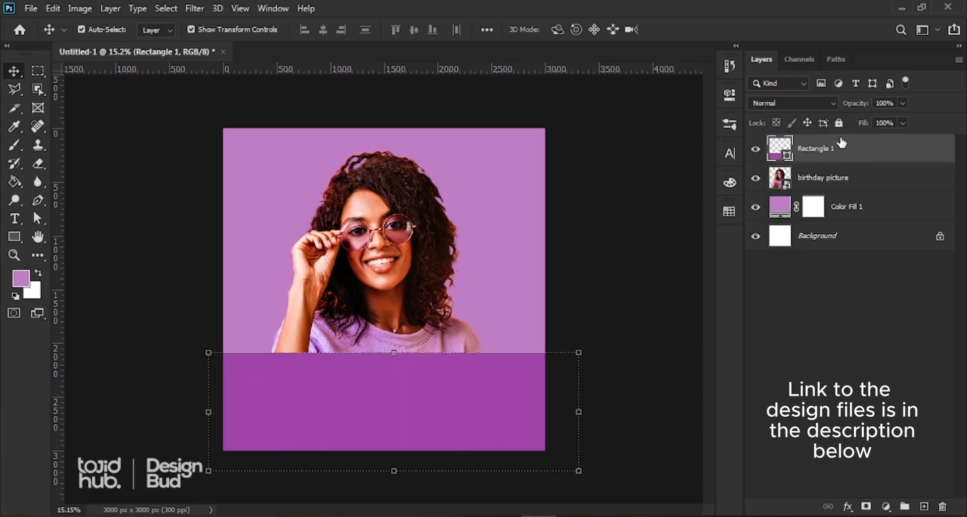
drag(400, 395, 395, 392)
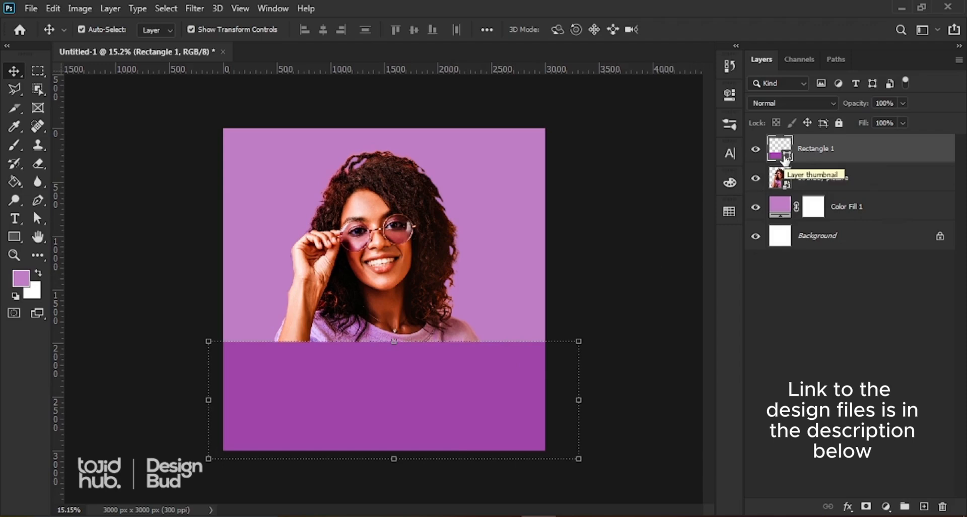
right_click(847, 148)
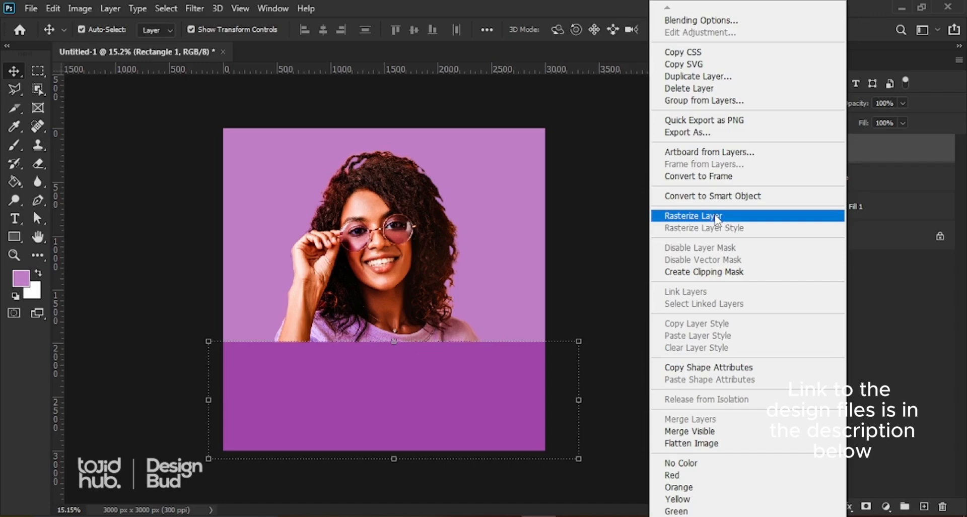
click(113, 7)
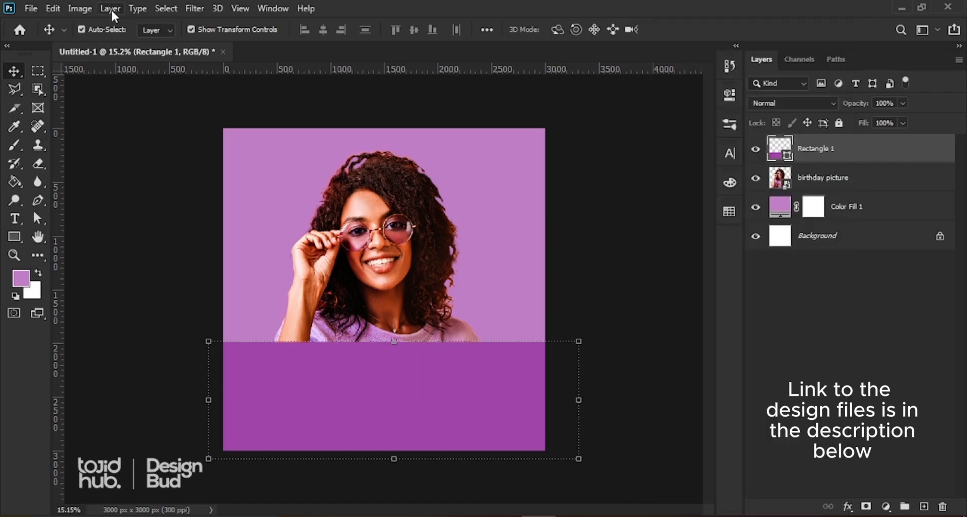
click(111, 7)
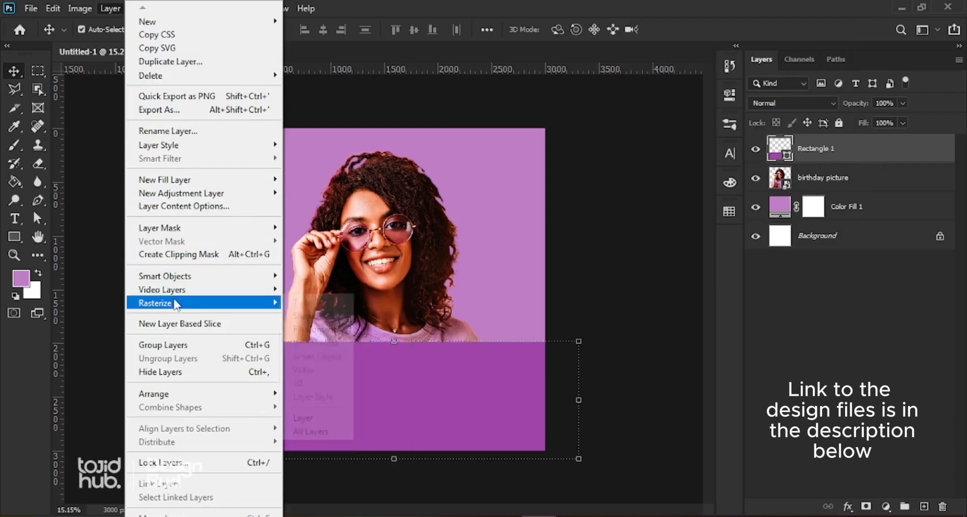
mouse_move(228, 307)
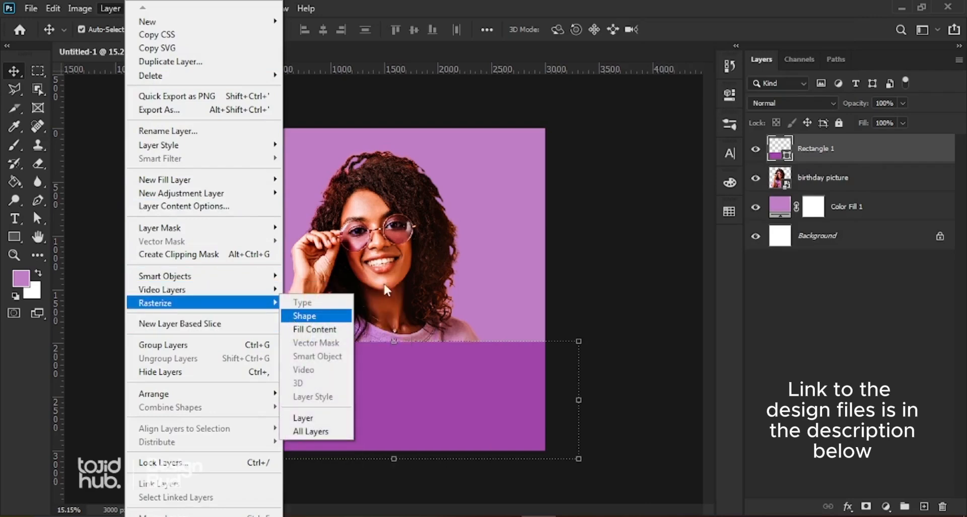
click(867, 158)
- Rasterize the purple rectangle's layer
right_click(857, 146)
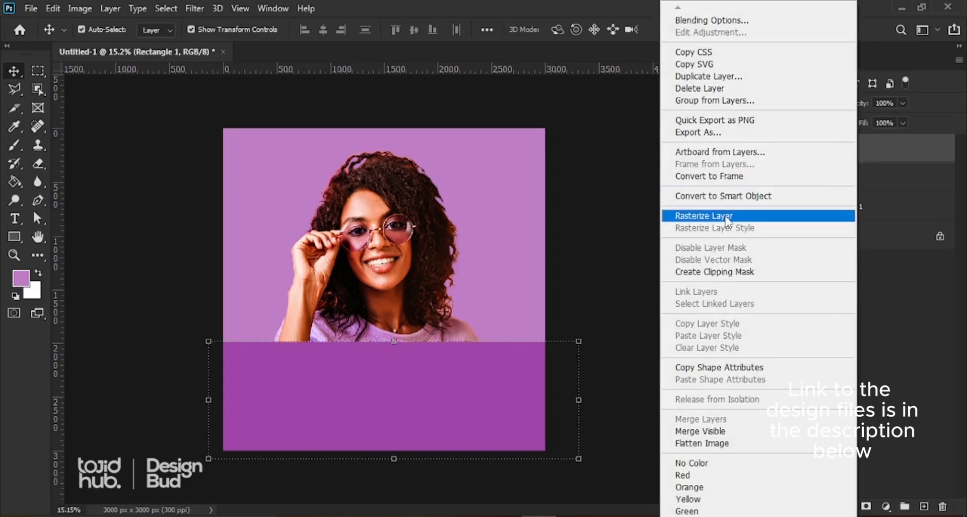
click(726, 216)
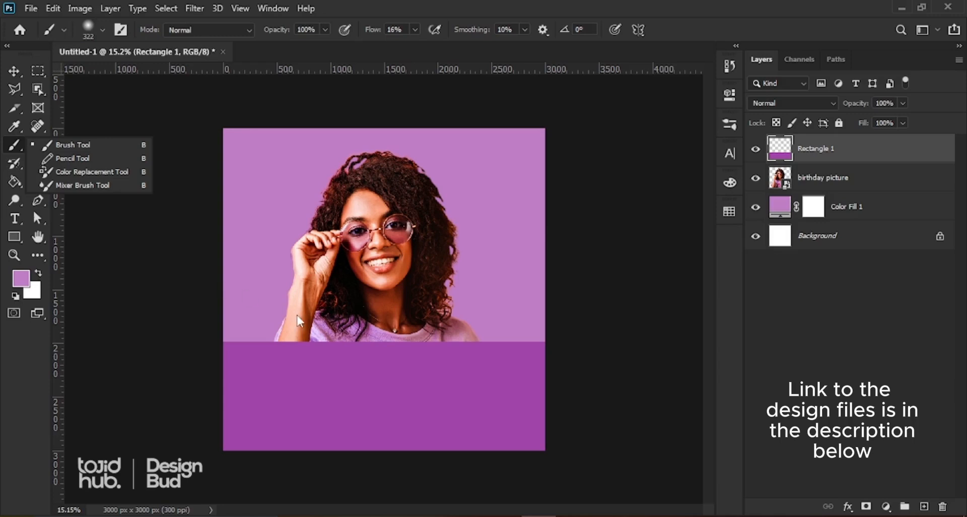
- Choose the Brush Tool and set its size to 291 px and its hardness to 100%
click(285, 351)
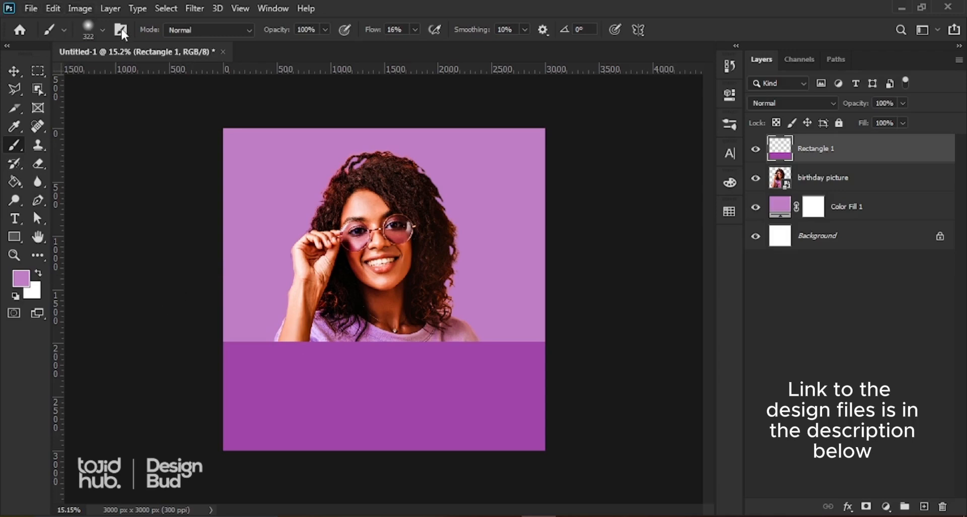
click(102, 30)
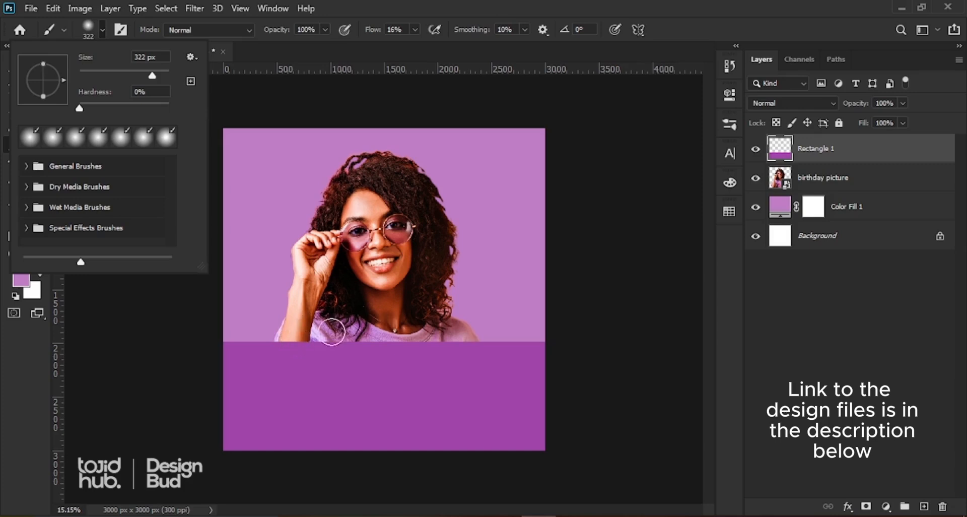
click(351, 355)
right_click(351, 355)
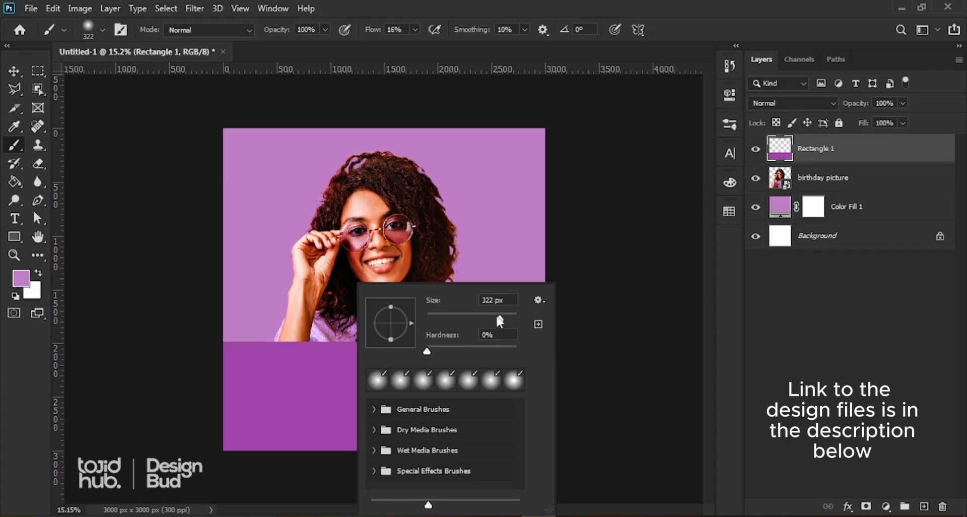
mouse_move(507, 315)
mouse_down()
mouse_move(513, 322)
mouse_move(441, 323)
mouse_move(498, 321)
mouse_up()
drag(427, 353, 446, 353)
drag(517, 353, 530, 344)
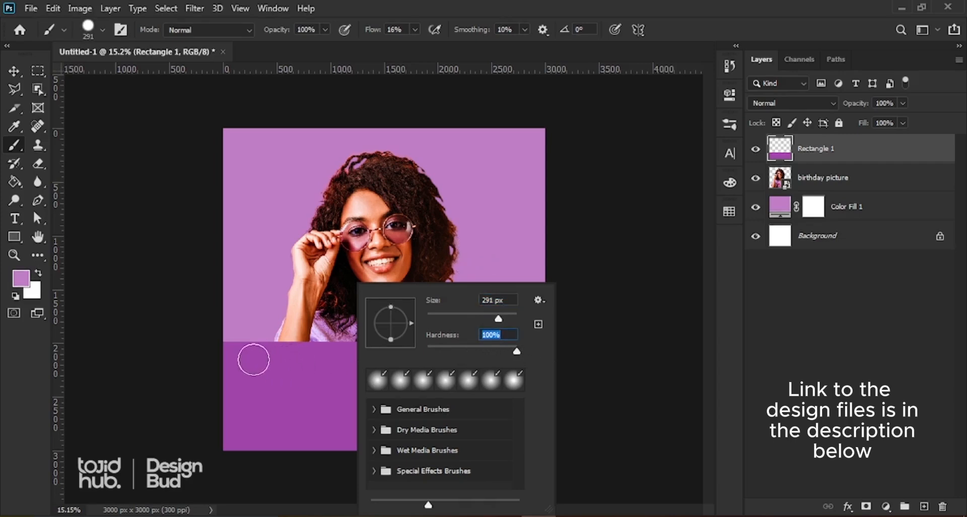
- Try a brush stroke along the rectangle's upper edge, undo it, and raise the brush flow to 100%
drag(228, 350, 335, 352)
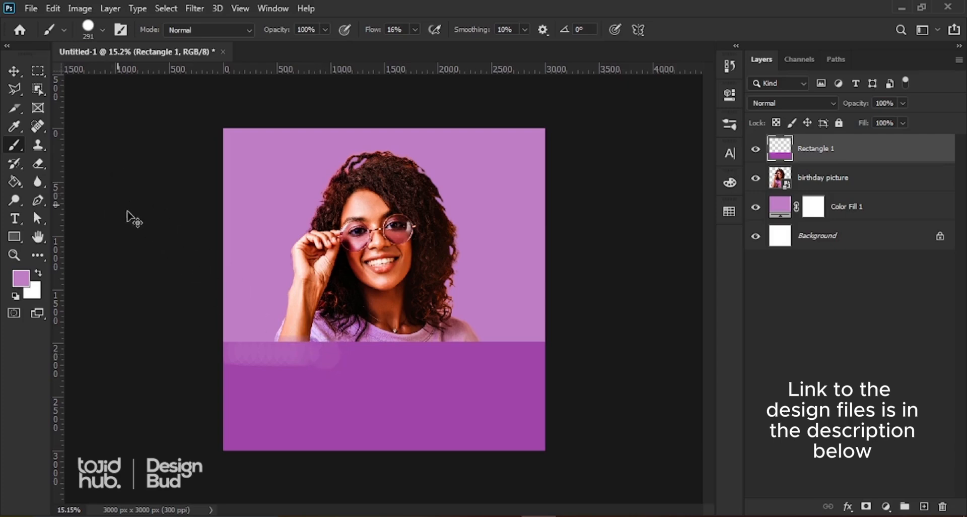
key(ctrl+z)
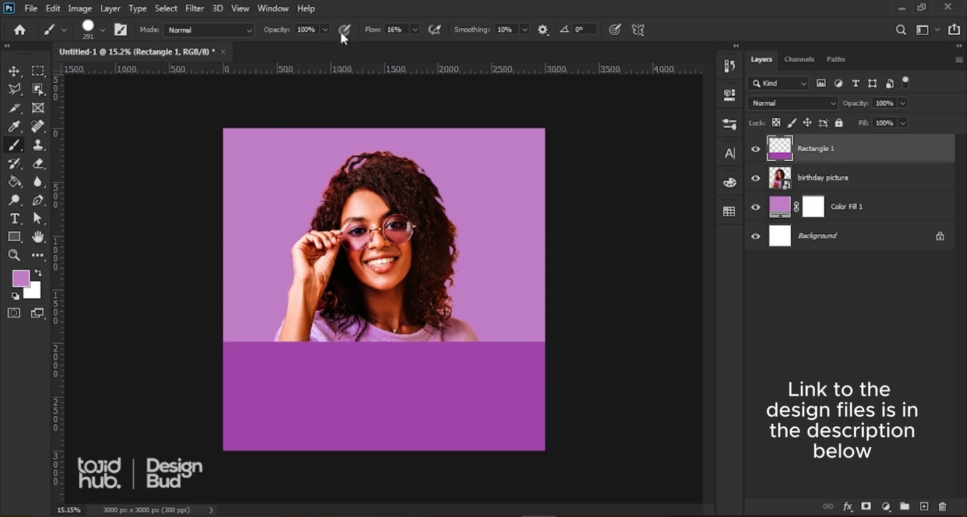
click(415, 30)
drag(416, 47, 468, 47)
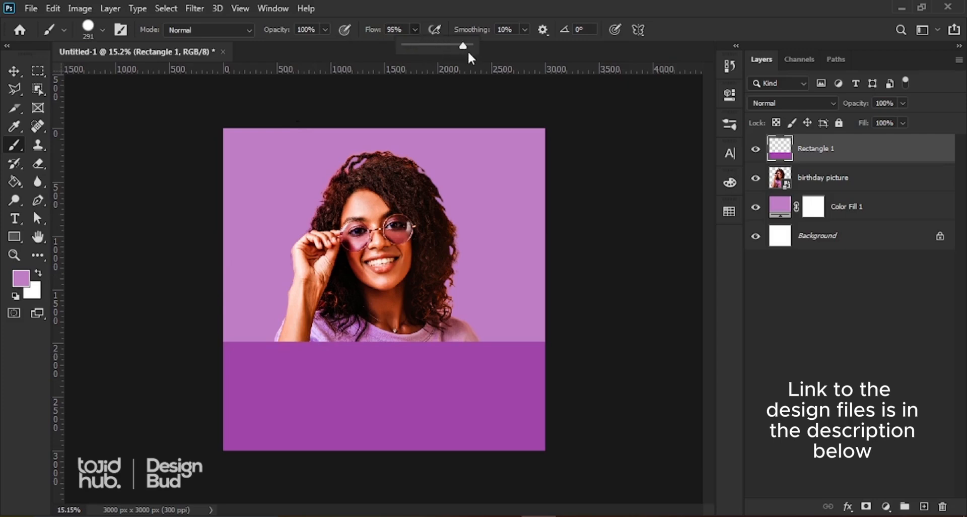
- Try a hard-edged light purple stroke over the rectangle's upper edge and the woman's arm, and undo it
right_click(292, 352)
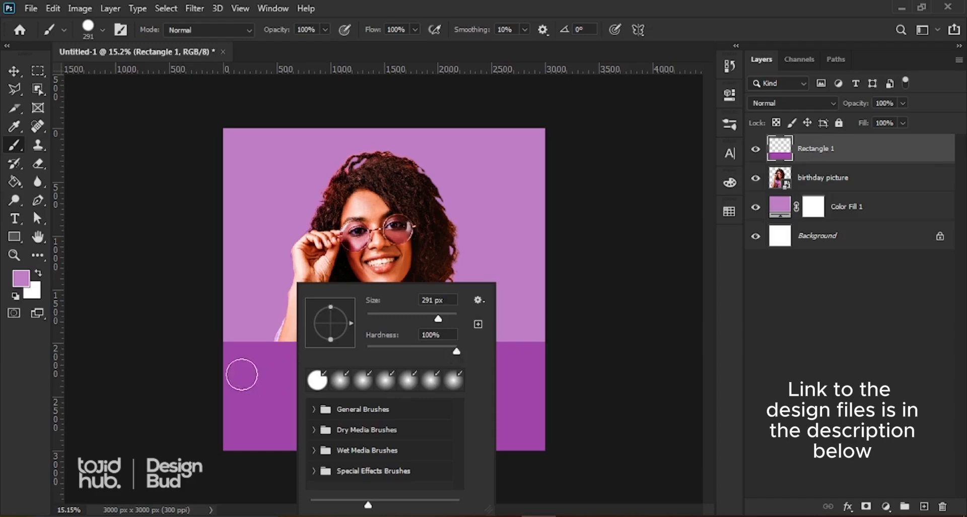
mouse_move(240, 360)
mouse_down()
mouse_move(304, 330)
mouse_move(331, 347)
mouse_move(300, 374)
mouse_up()
scroll(299, 374, up, 5)
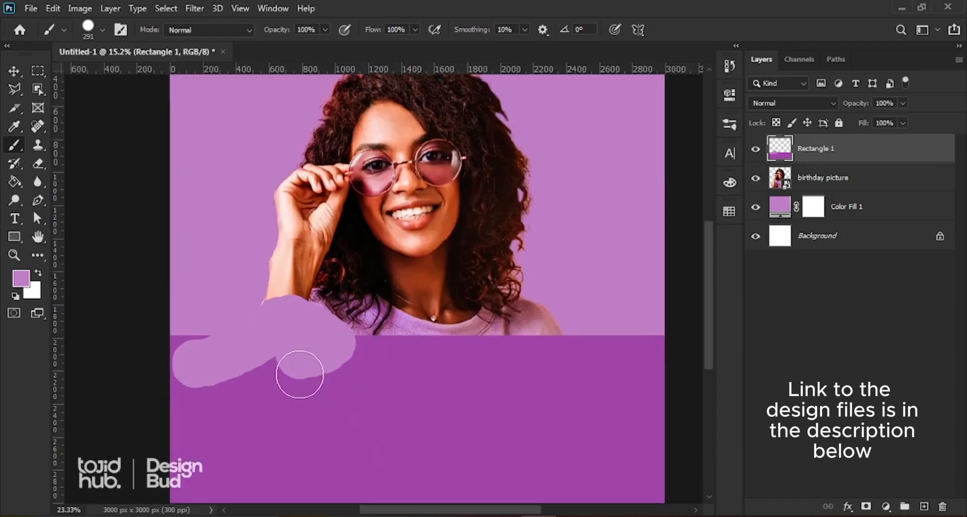
scroll(287, 373, down, 4)
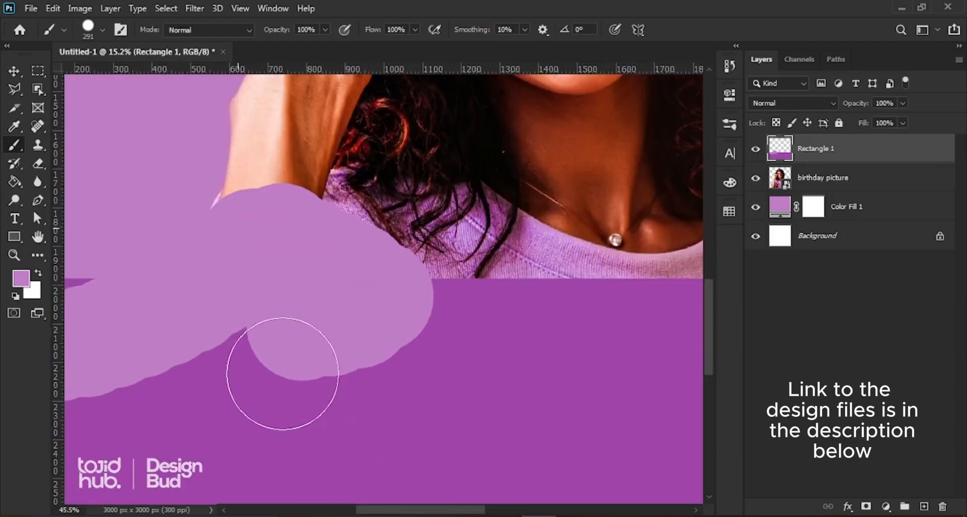
scroll(279, 373, down, 4)
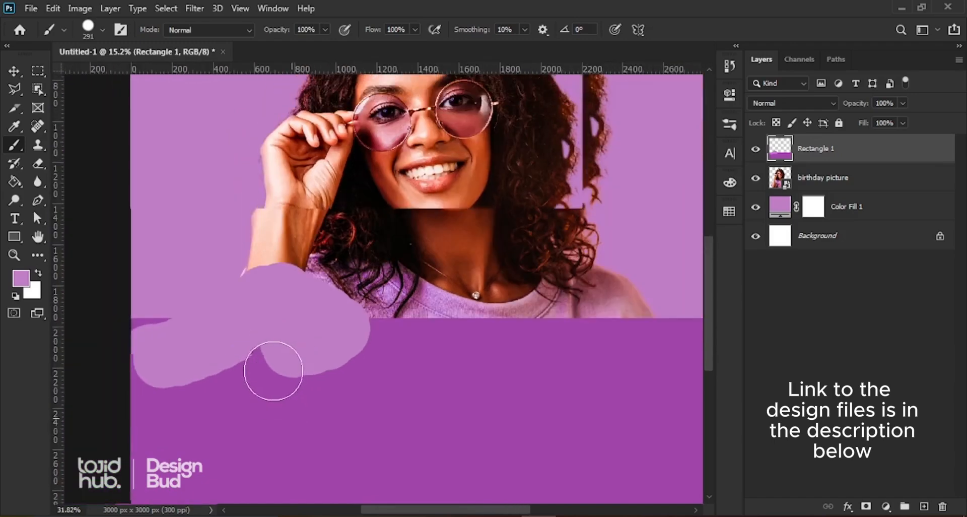
key(ctrl+z)
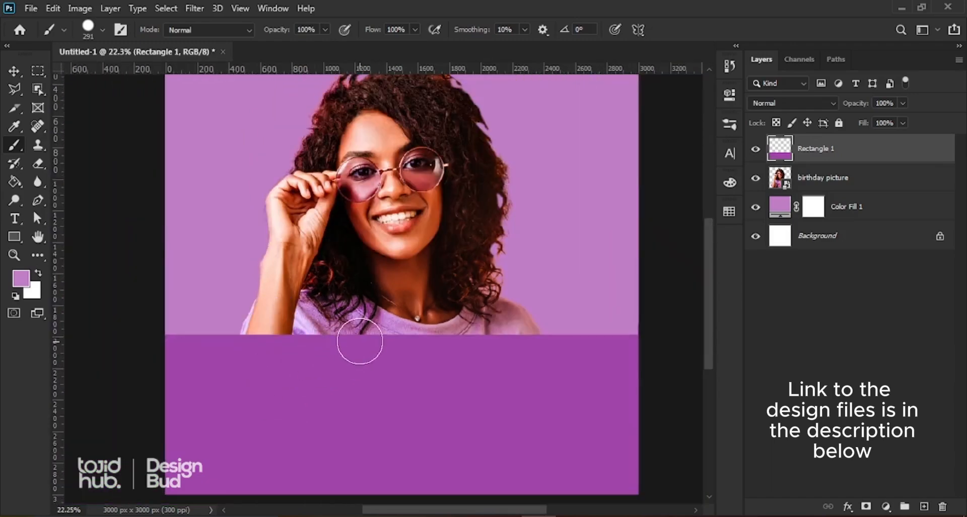
- Set the brush hardness to 0%, try a soft stroke along the rectangle's upper edge, and undo it
right_click(361, 337)
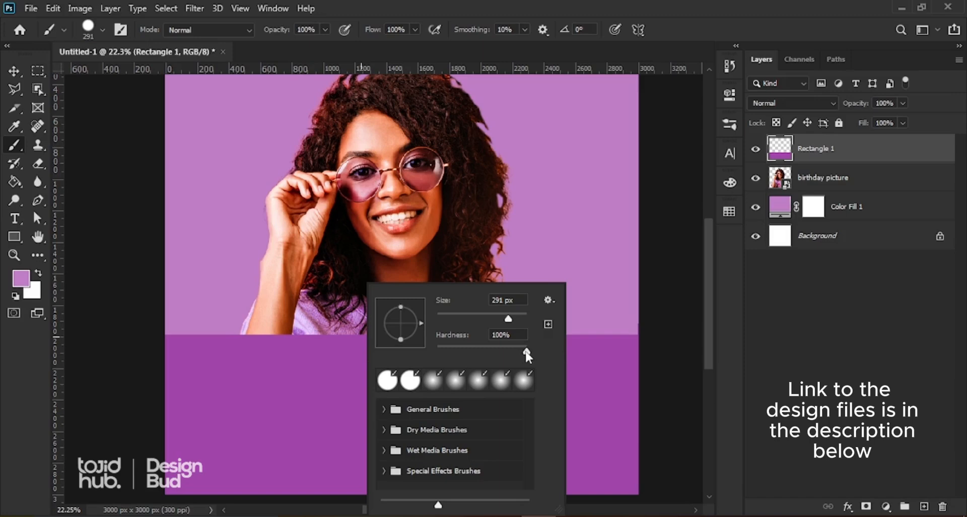
drag(527, 352, 437, 353)
mouse_move(324, 353)
mouse_down()
mouse_move(274, 343)
mouse_move(236, 353)
mouse_up()
scroll(236, 352, up, 3)
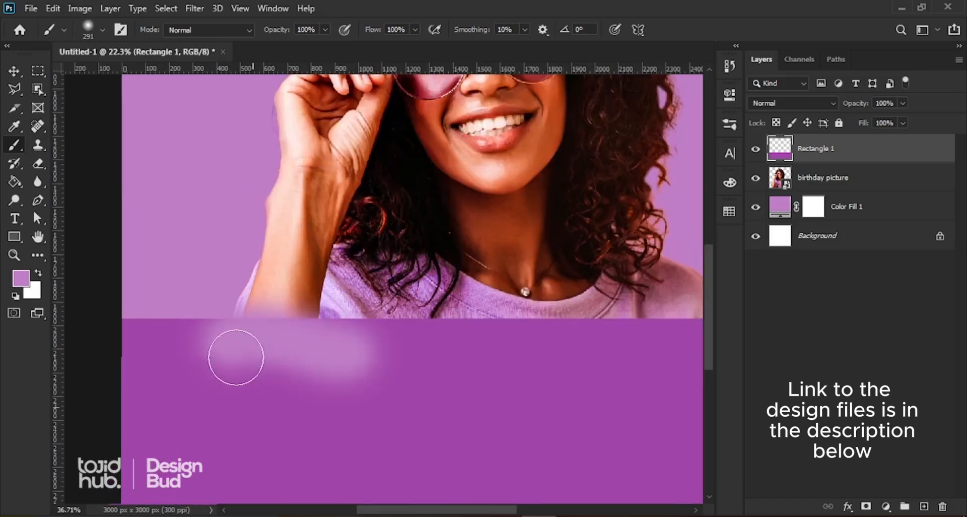
scroll(233, 357, down, 4)
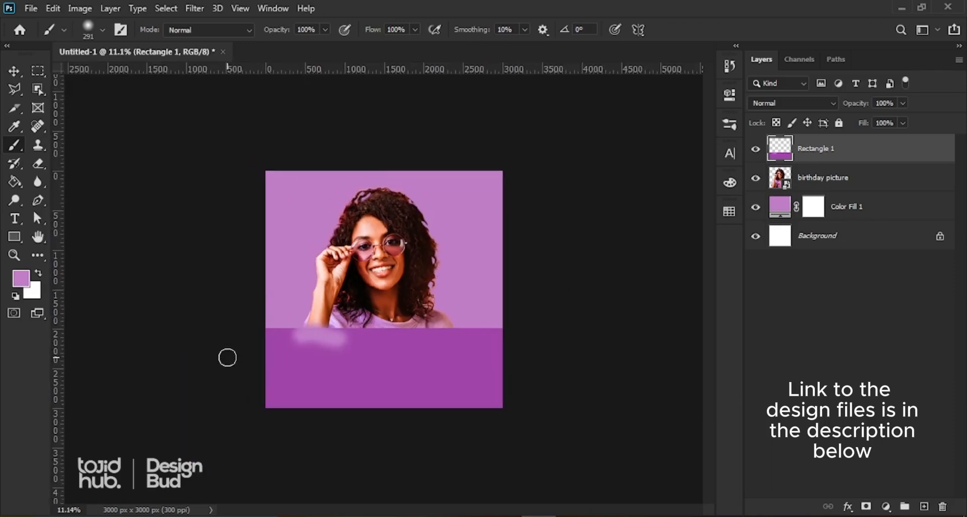
key(ctrl+z)
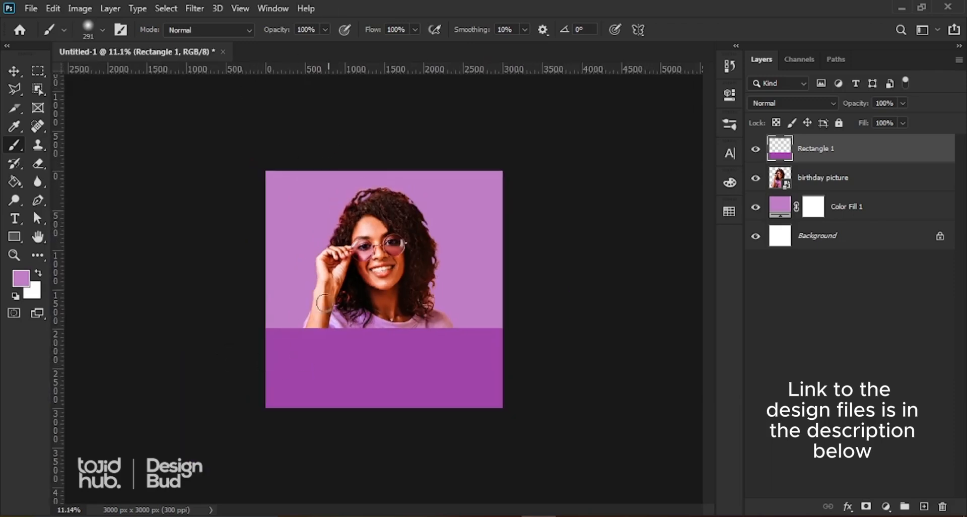
- Switch to the Move Tool and add a layer mask to the rectangle layer
scroll(362, 397, up, 1)
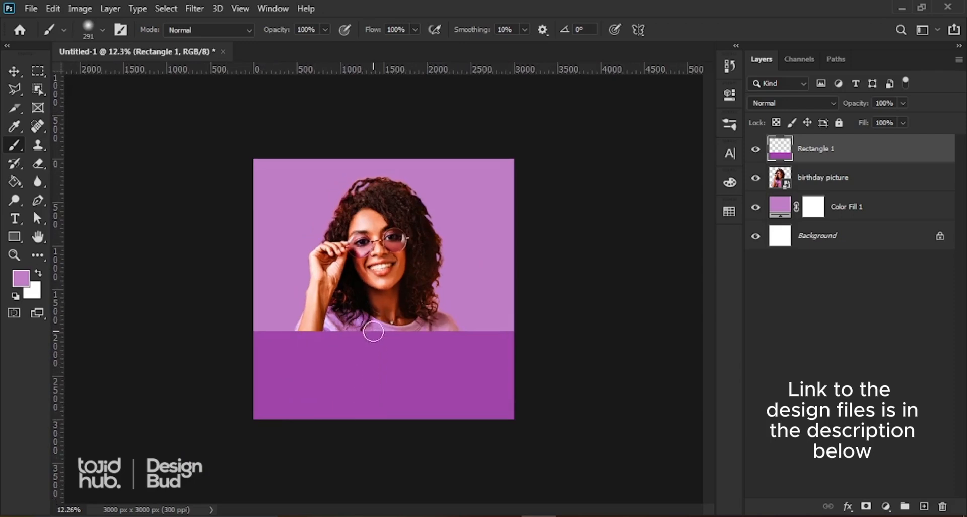
scroll(372, 330, up, 1)
click(13, 69)
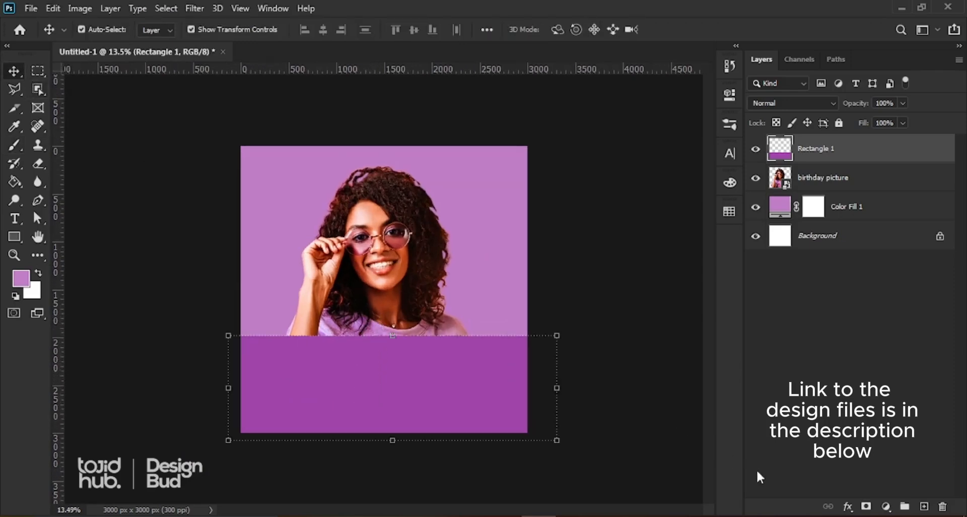
click(866, 506)
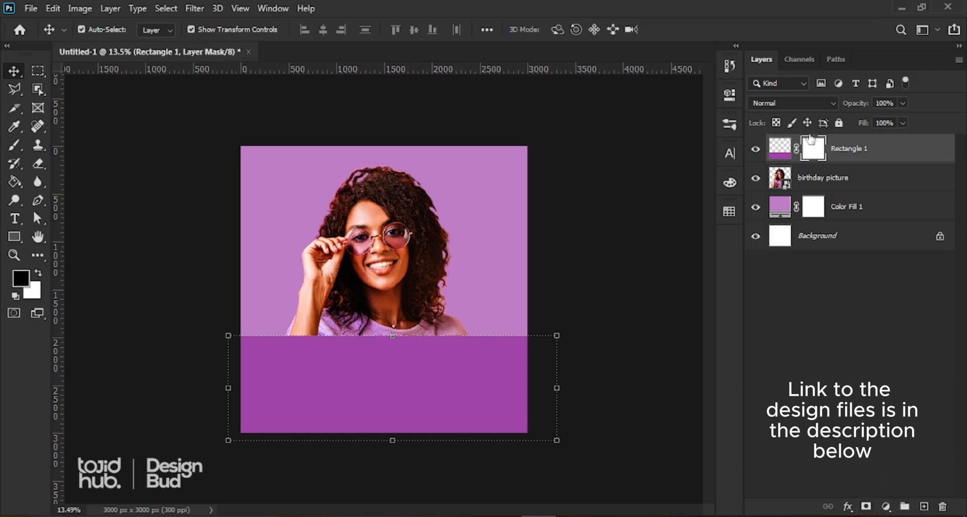
- Set the Brush tool to 432 px with minimum hardness for painting on the rectangle's layer mask
click(14, 127)
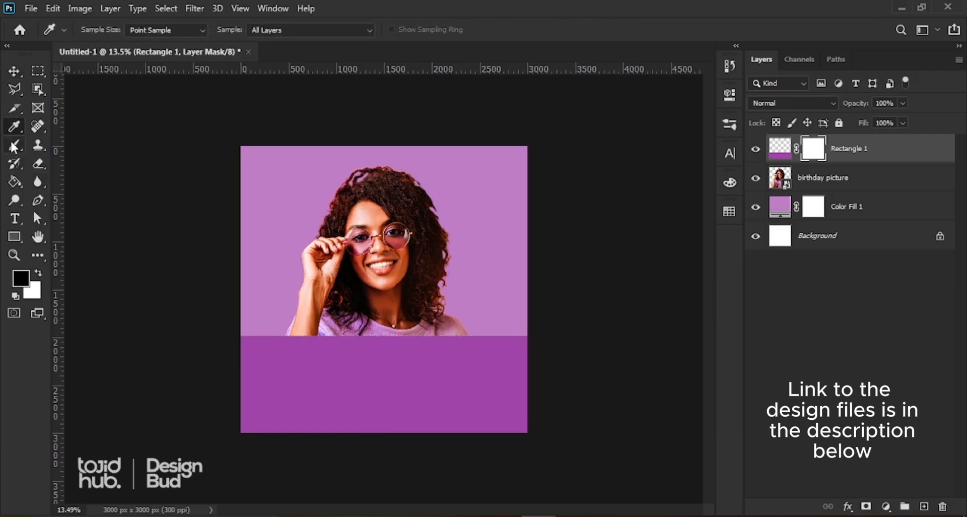
click(15, 145)
scroll(272, 365, up, 1)
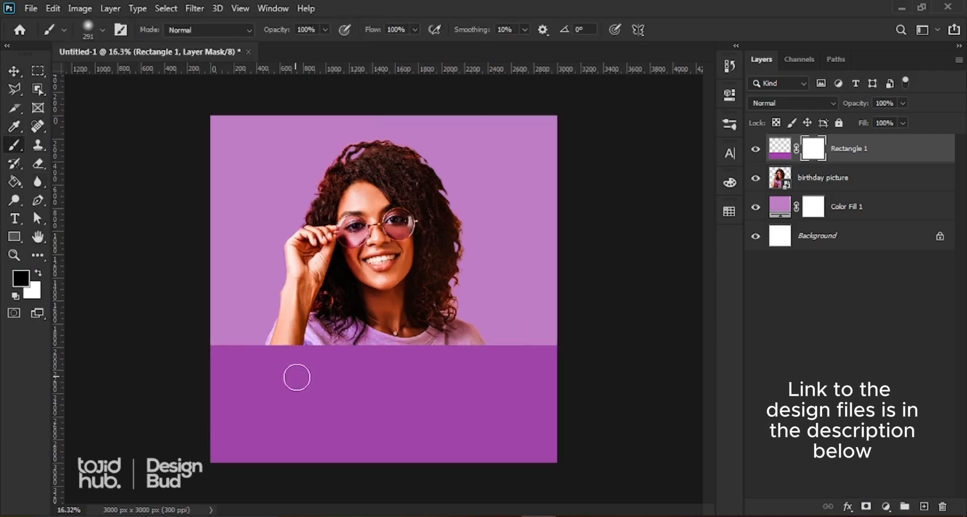
right_click(314, 368)
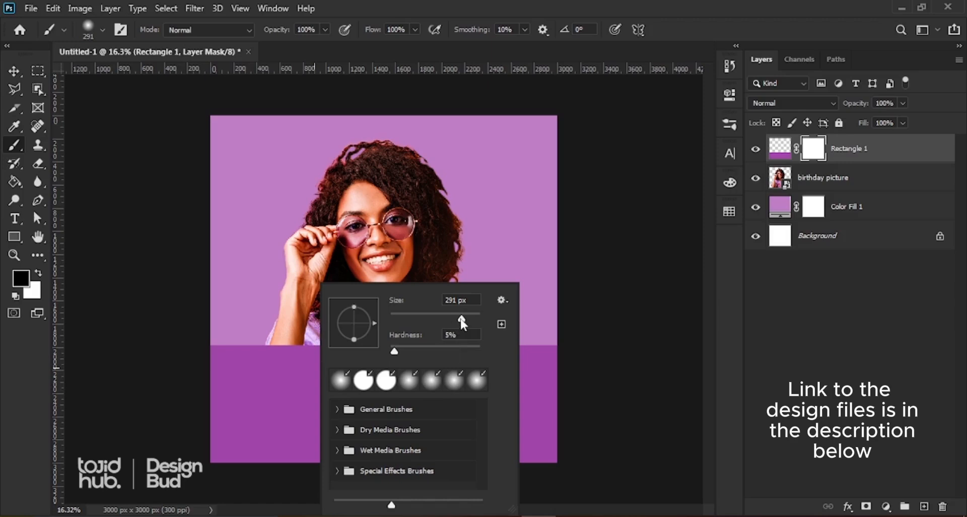
drag(463, 323, 464, 323)
drag(471, 319, 469, 321)
drag(395, 351, 379, 348)
key(Return)
- Undo a partial trial stroke and paint soft black across the rectangle's full upper edge on its layer mask
drag(210, 352, 334, 358)
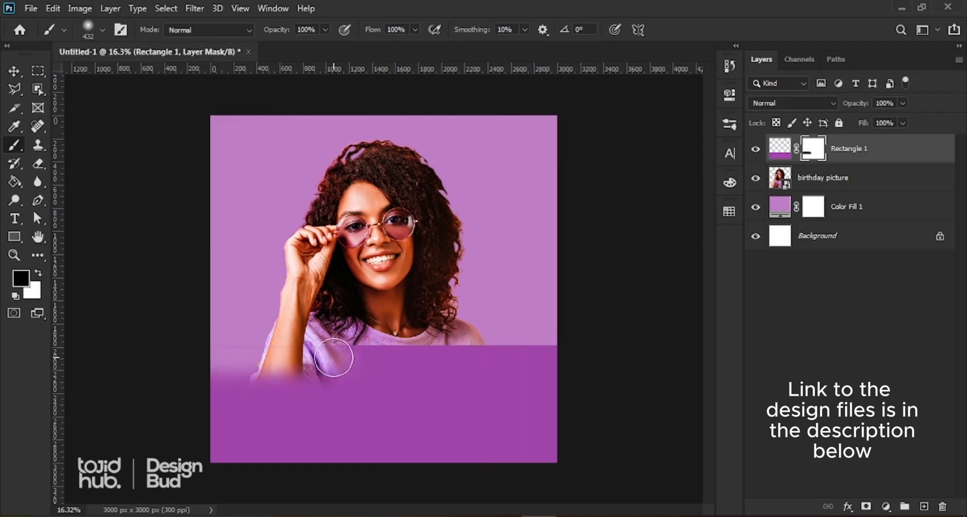
key(ctrl+z)
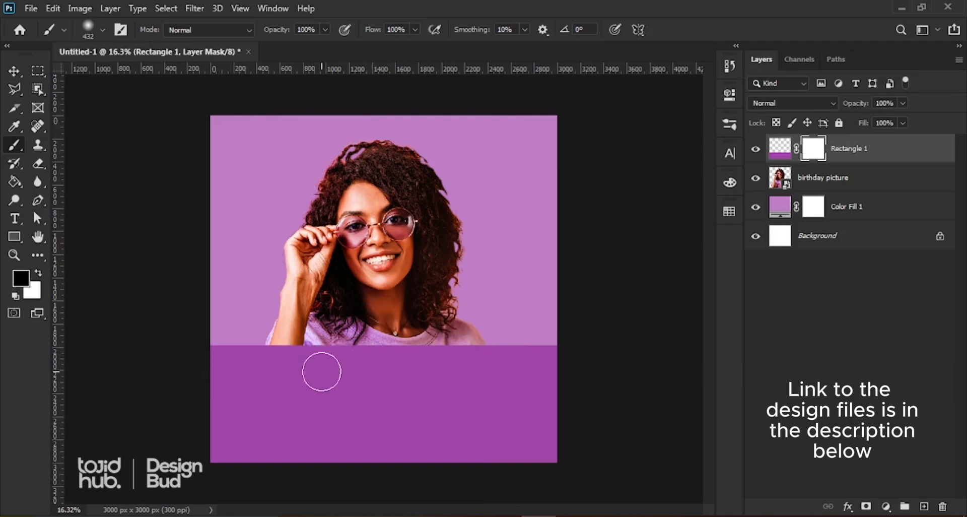
drag(231, 356, 567, 354)
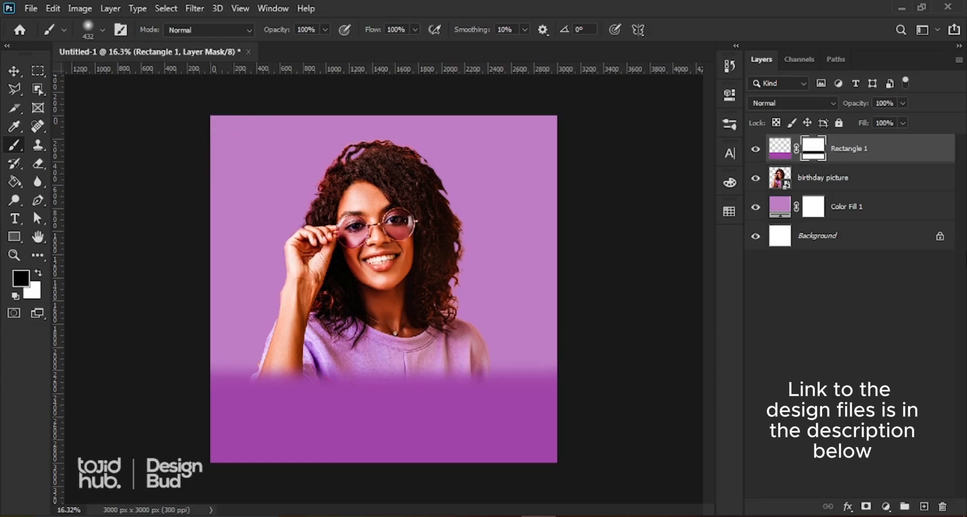
- Switch to the Move Tool, inspect the rectangle's layer mask on its own, and return to the artwork view
click(13, 72)
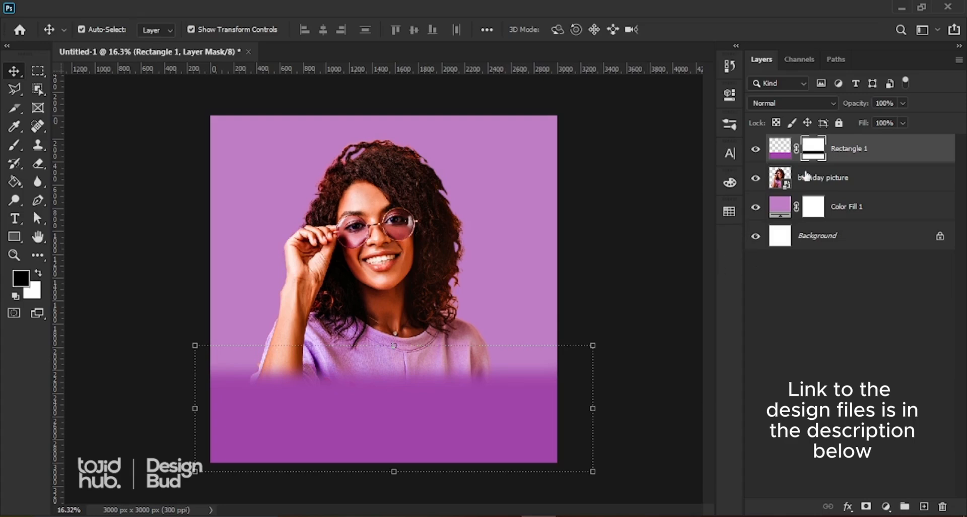
alt+click(814, 149)
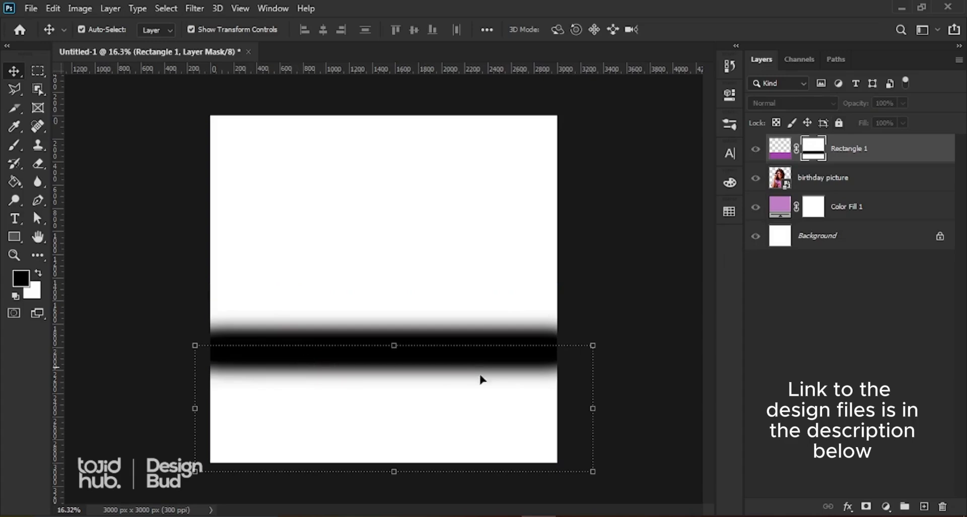
click(779, 151)
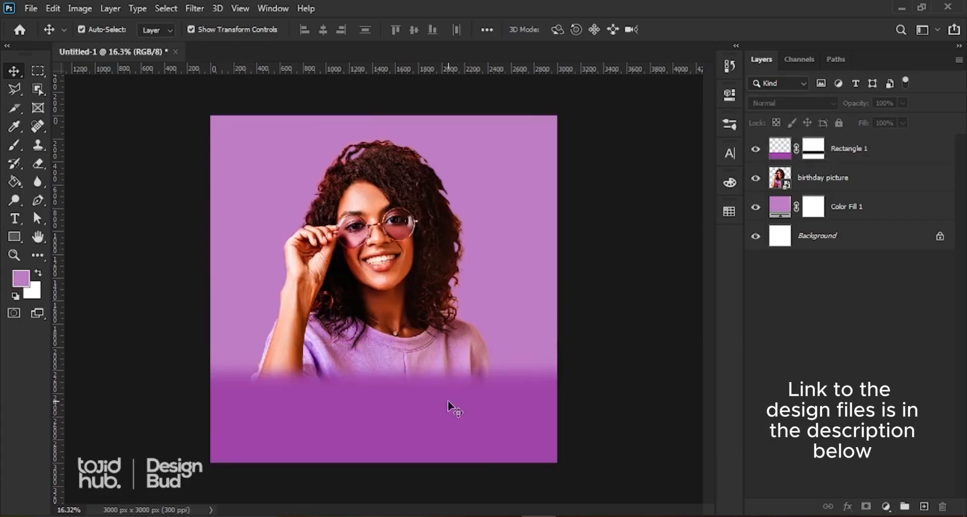
- Move the masked rectangle down to uncover more of the sweatshirt and set its opacity to 90%
drag(432, 417, 440, 428)
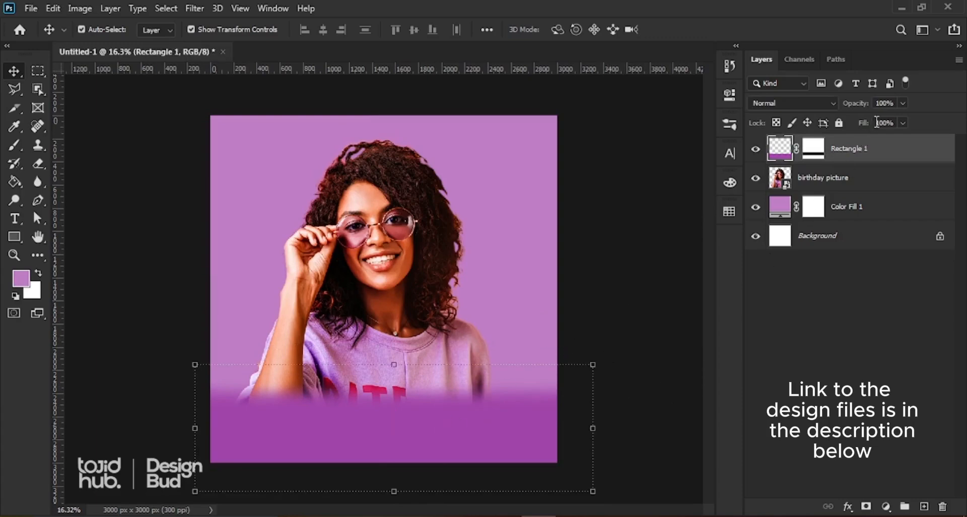
click(903, 103)
drag(903, 121, 897, 121)
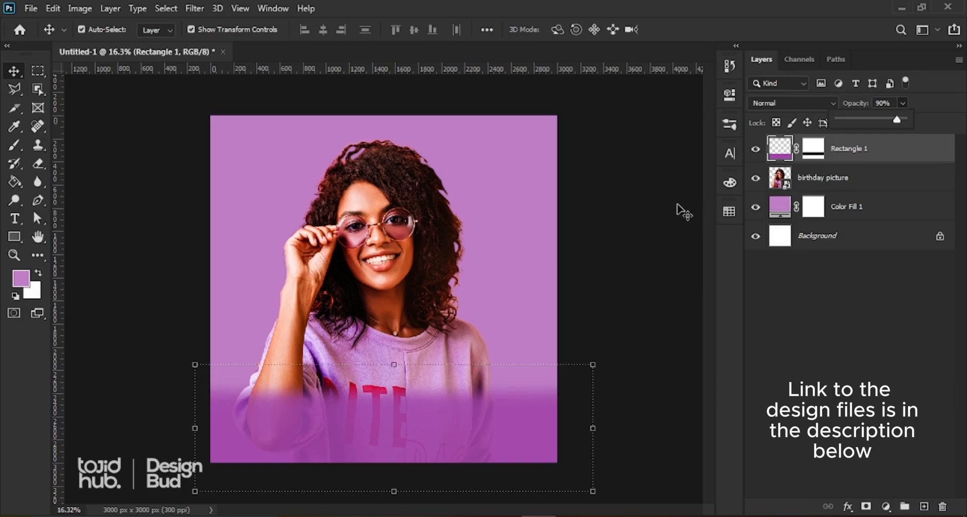
click(673, 229)
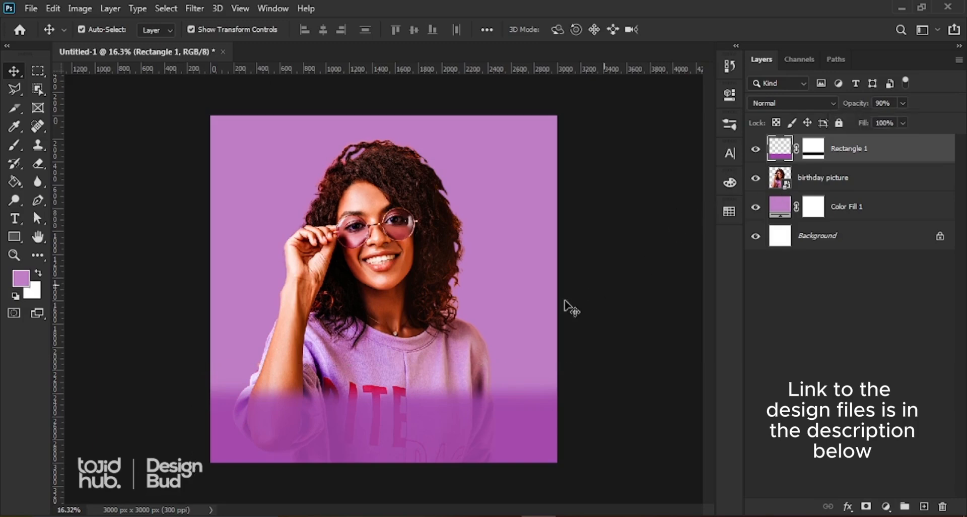
click(566, 306)
scroll(443, 354, down, 3)
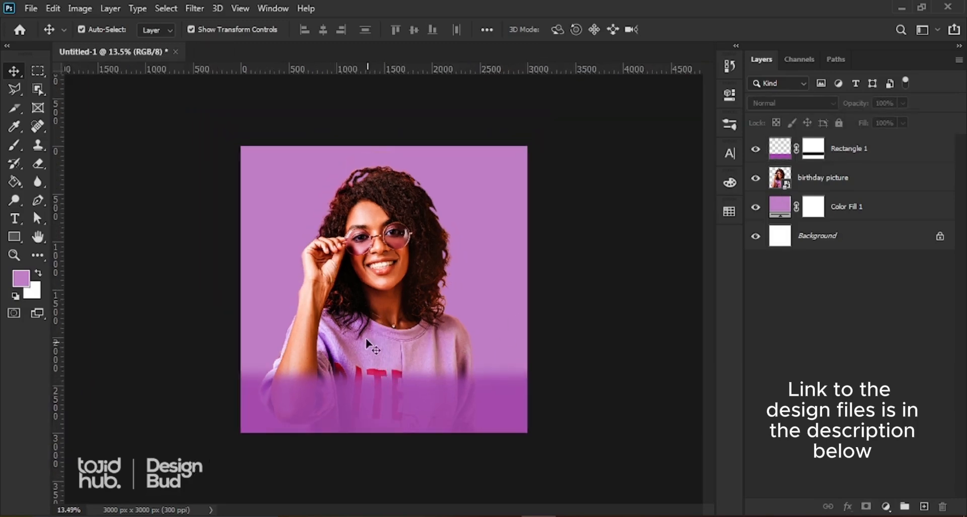
scroll(352, 327, up, 2)
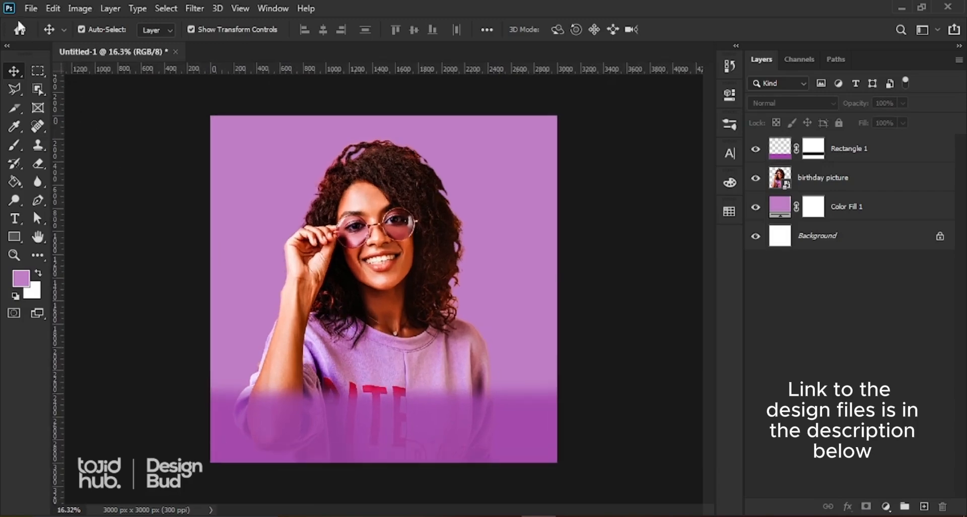
- Place the chainimage-blue-grunge-wallpaper image embedded in the flyer and shift it toward the canvas's upper left
click(31, 8)
click(71, 288)
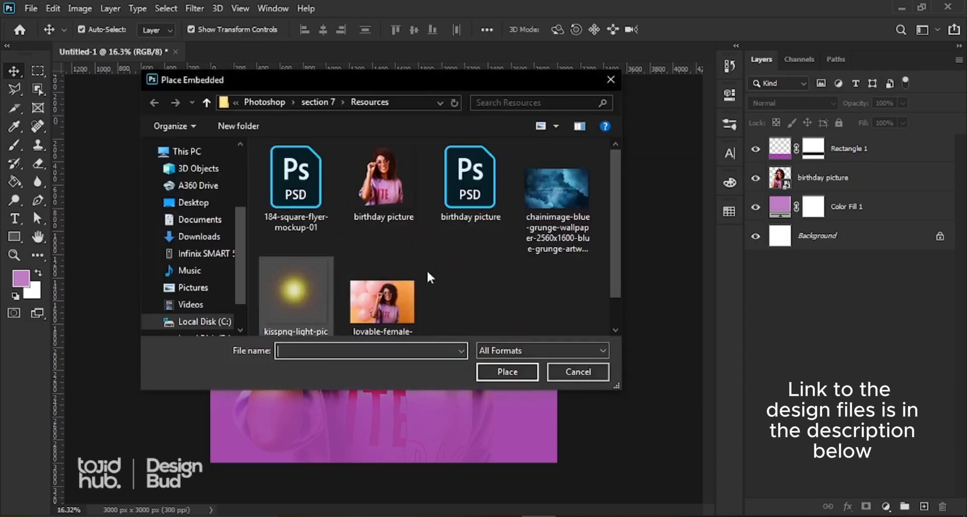
key(Escape)
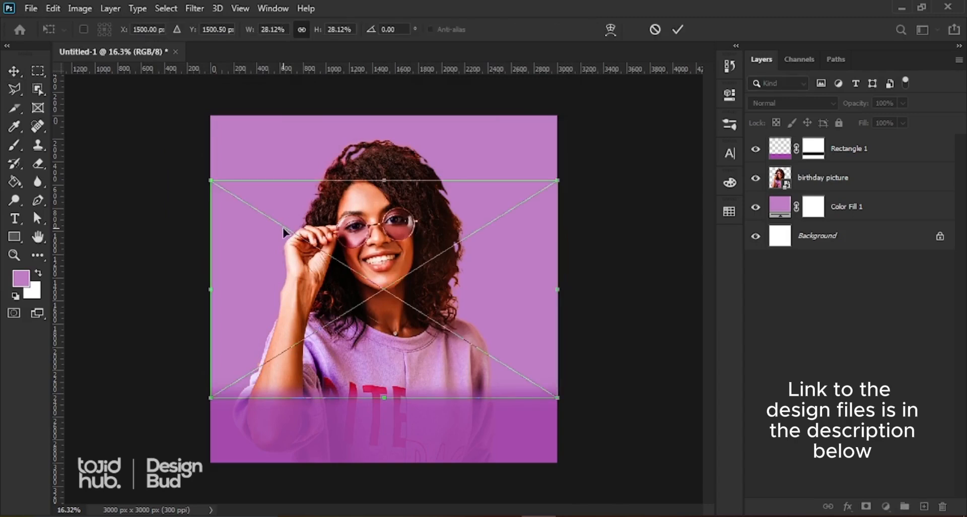
drag(372, 212, 533, 369)
drag(483, 307, 326, 176)
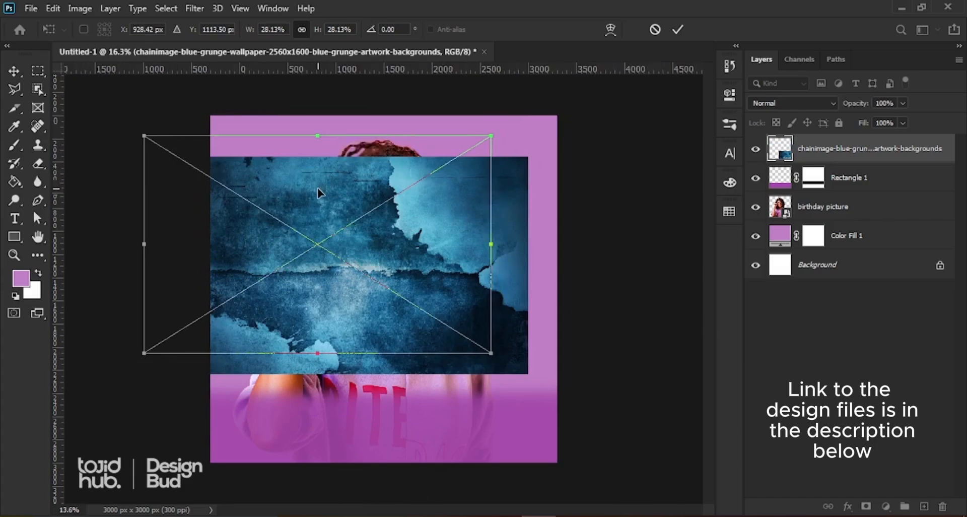
- Enlarge the blue grunge image to about 48% so it spans the canvas width, and commit the placement
key(ctrl+minus)
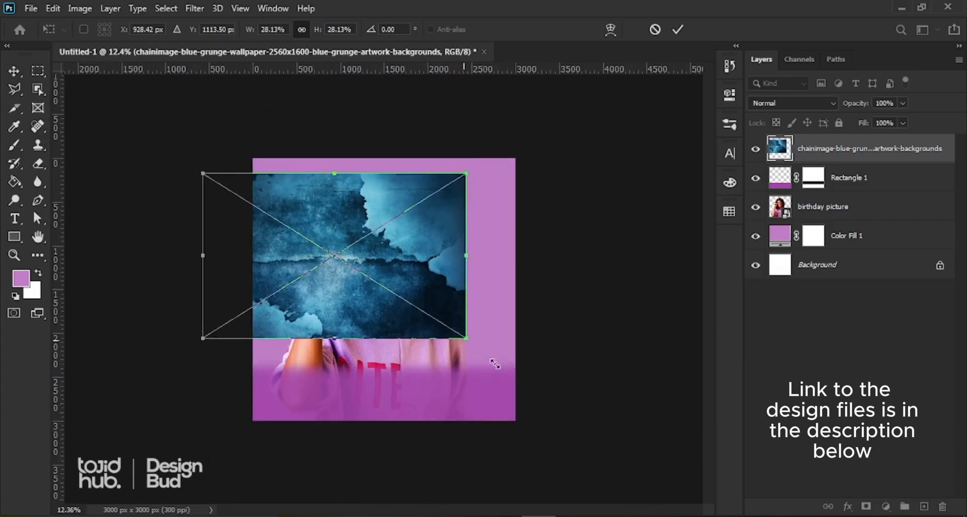
drag(465, 337, 587, 434)
drag(200, 179, 170, 150)
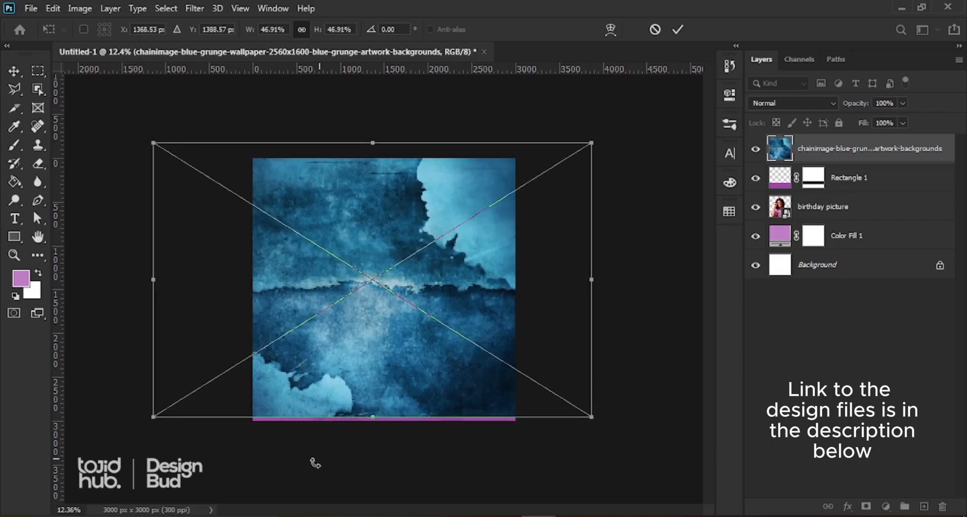
drag(151, 417, 146, 421)
mouse_move(460, 292)
mouse_down()
mouse_move(452, 275)
mouse_move(448, 283)
mouse_up()
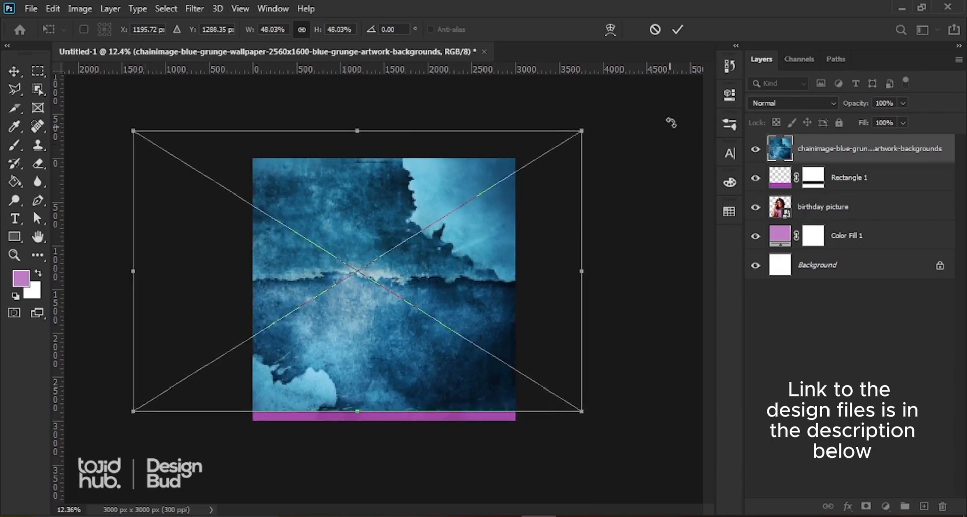
click(678, 30)
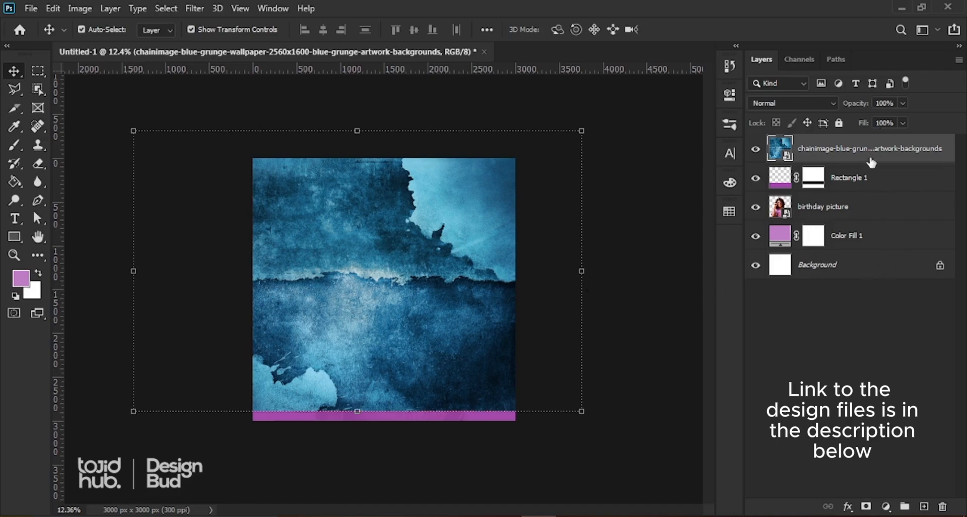
- Move the blue grunge layer below the birthday picture layer and set its blend mode to Luminosity
drag(861, 153, 848, 222)
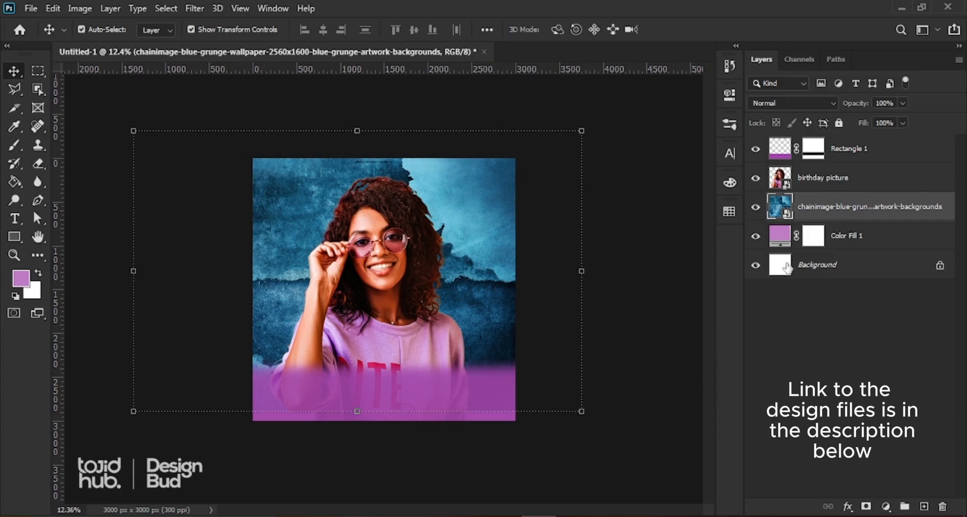
click(793, 104)
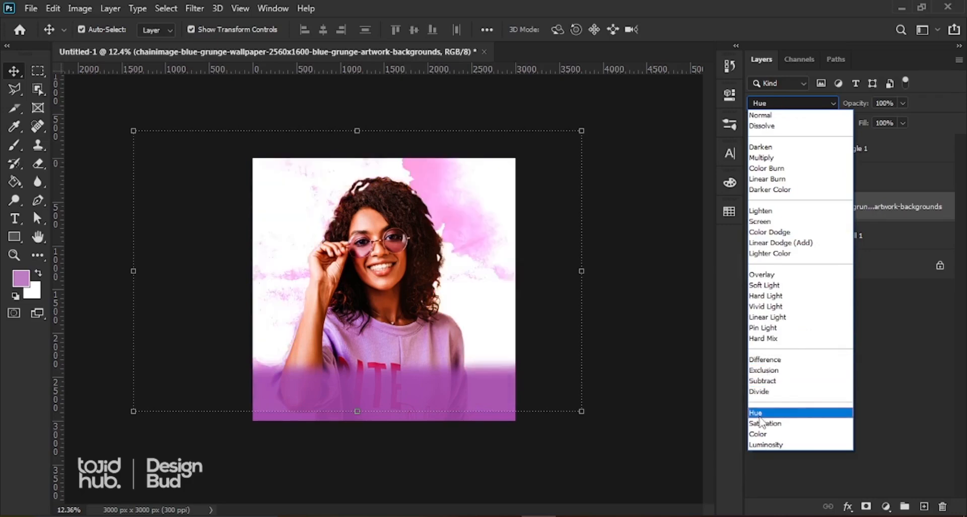
click(762, 444)
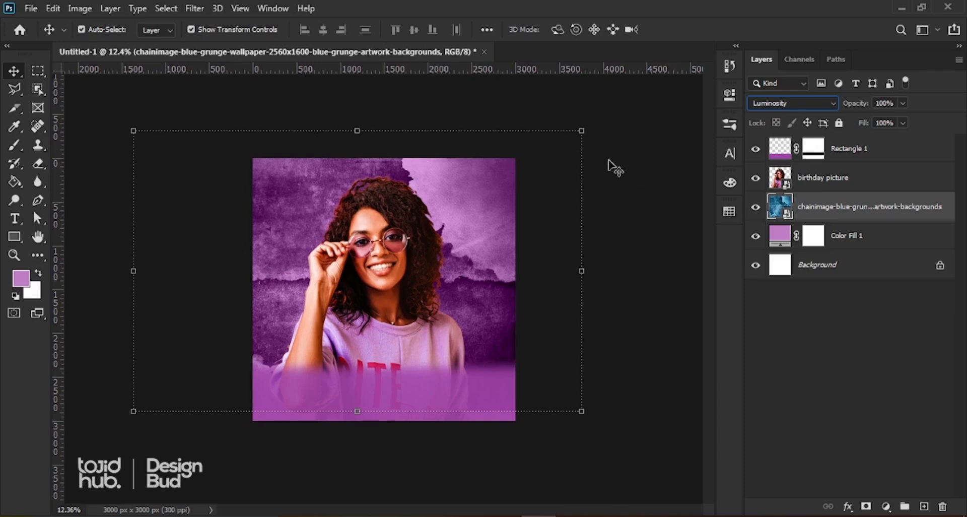
click(628, 156)
click(506, 194)
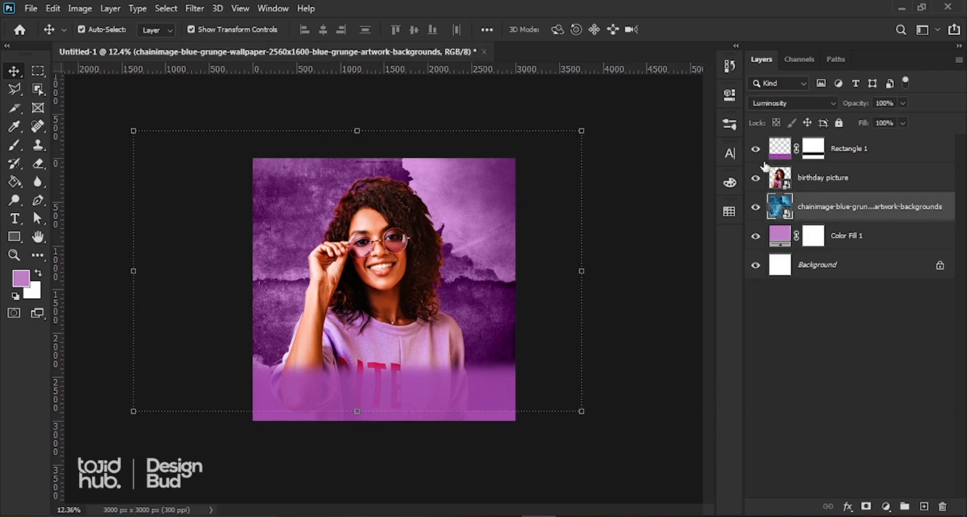
scroll(334, 327, up, 2)
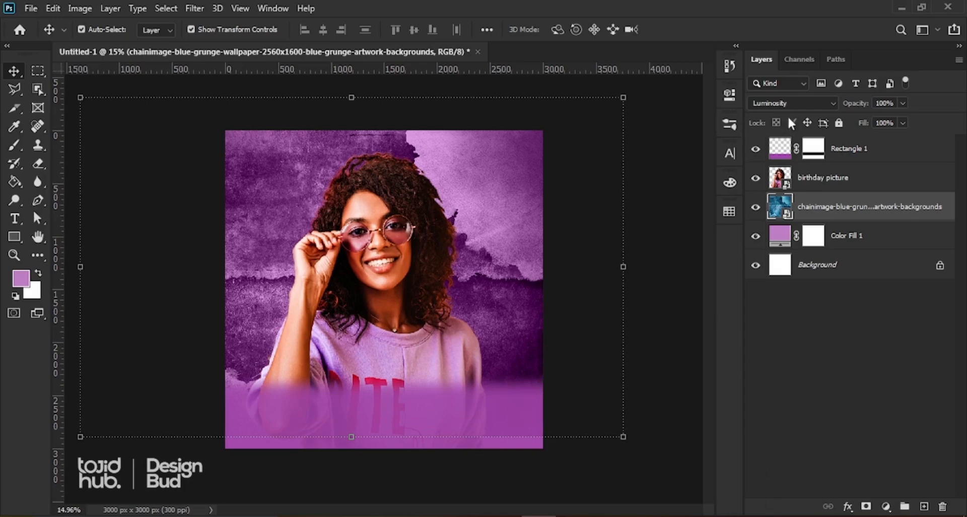
- Lower the grunge texture layer's opacity to 80% and deselect the layer
click(902, 104)
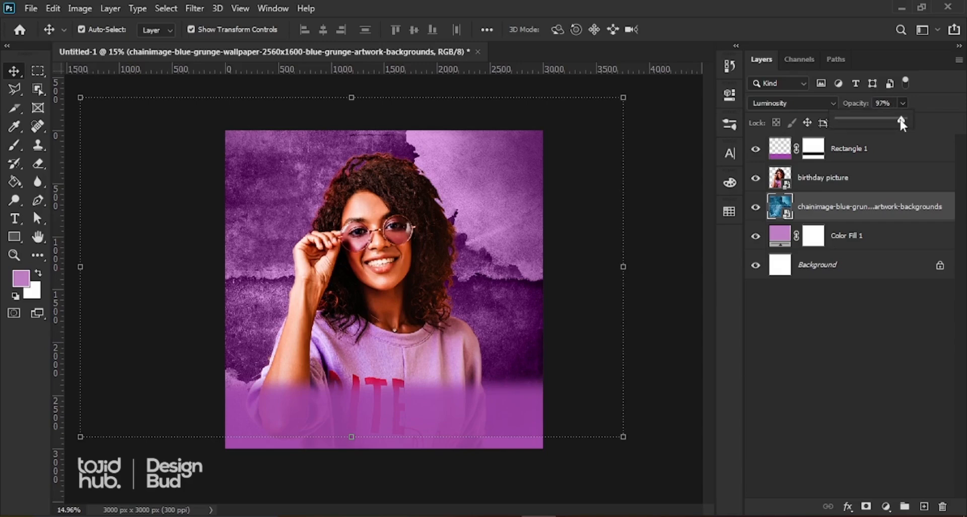
drag(901, 121, 889, 122)
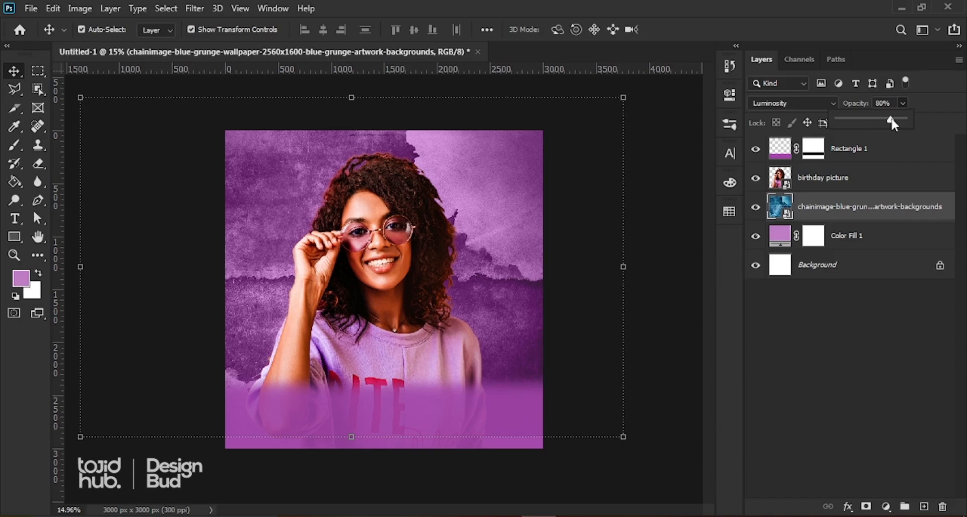
mouse_move(891, 120)
mouse_down()
mouse_move(858, 121)
mouse_move(885, 121)
mouse_up()
drag(895, 124, 892, 124)
click(687, 257)
scroll(469, 352, down, 2)
scroll(421, 367, up, 3)
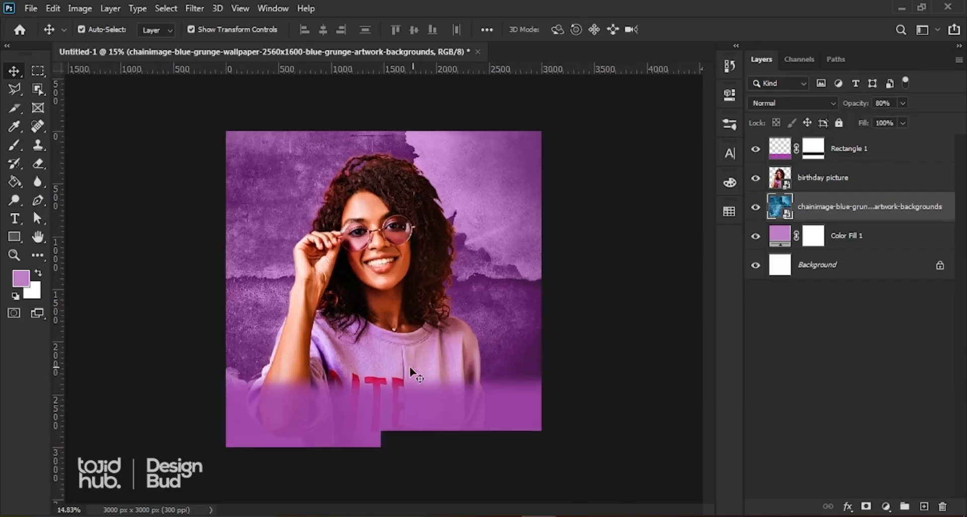
scroll(396, 353, down, 1)
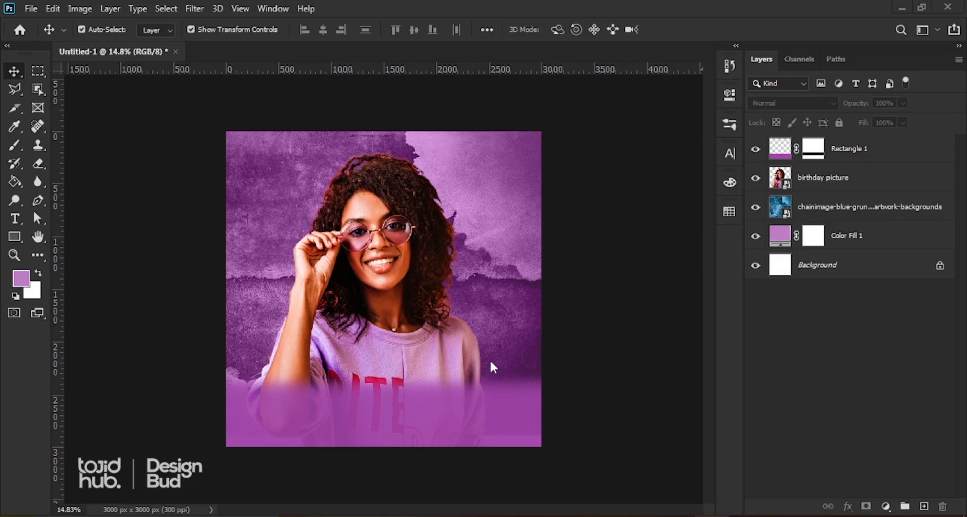
- Switch to the Word document with the flyer text, maximize it, and select the celebrant's name line
mouse_move(711, 516)
key(alt+Tab)
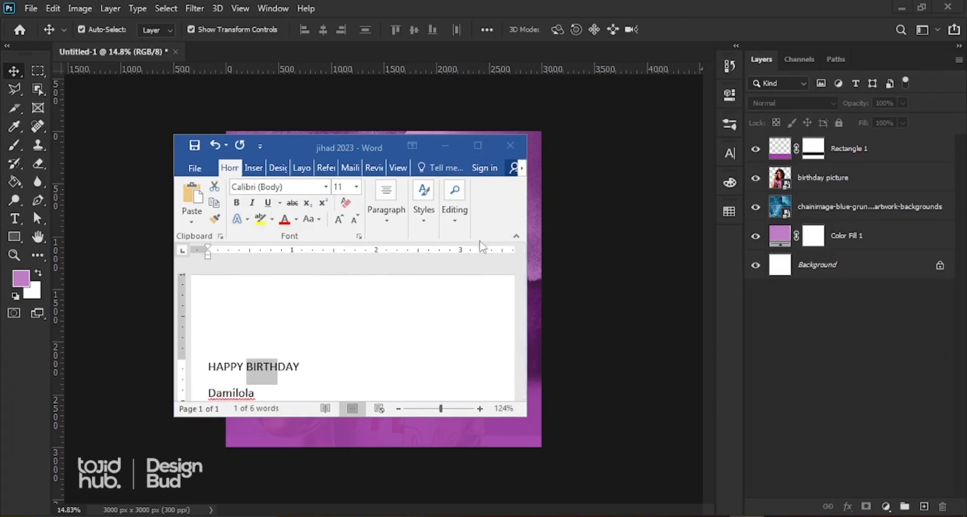
click(479, 146)
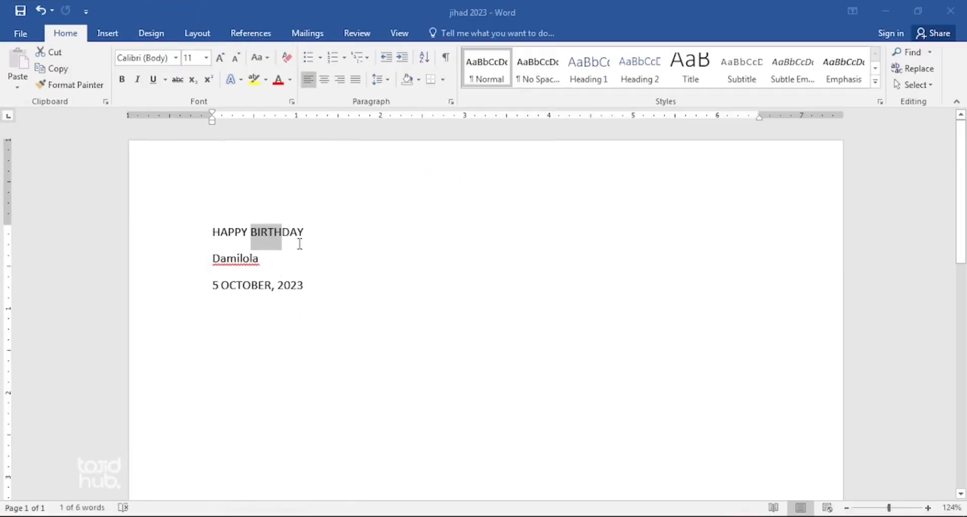
click(270, 264)
drag(264, 262, 193, 260)
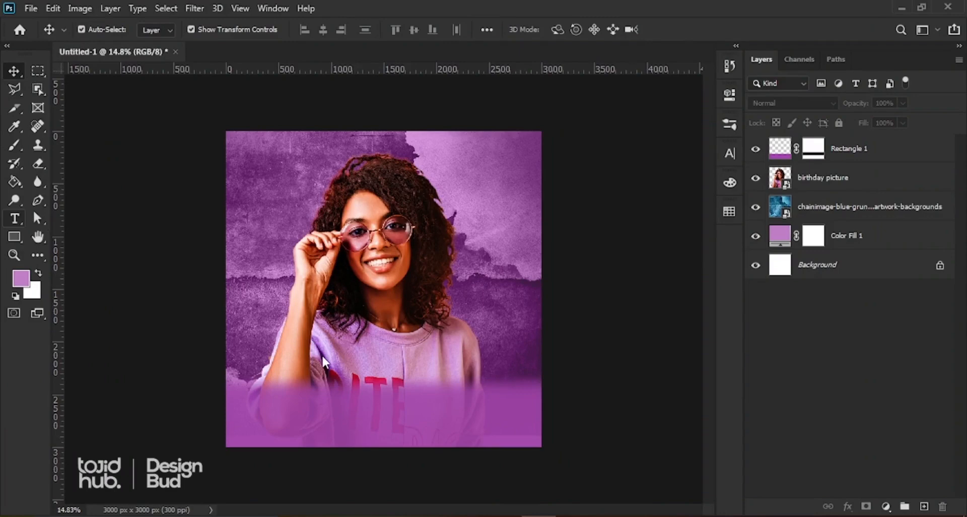
- Add a horizontal text layer with the celebrant's first name across the woman's sweater and commit it
click(15, 219)
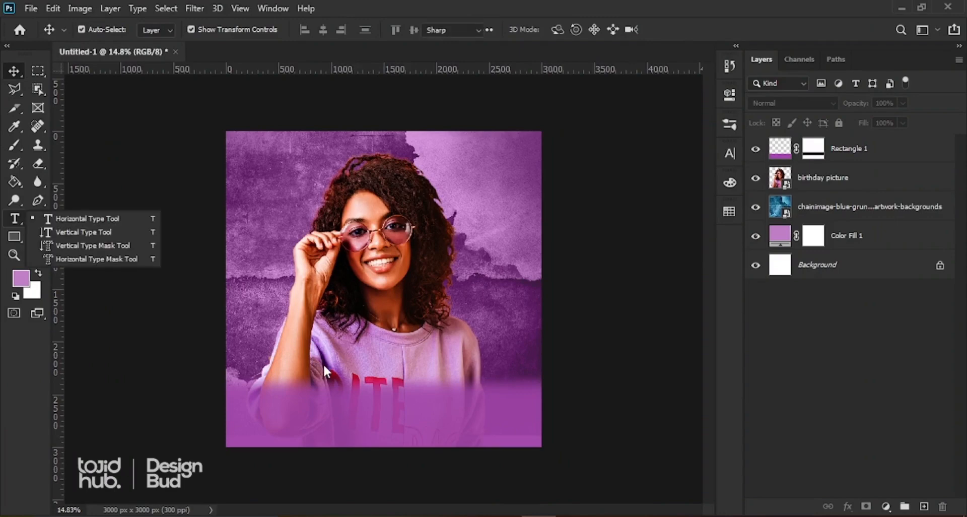
click(102, 221)
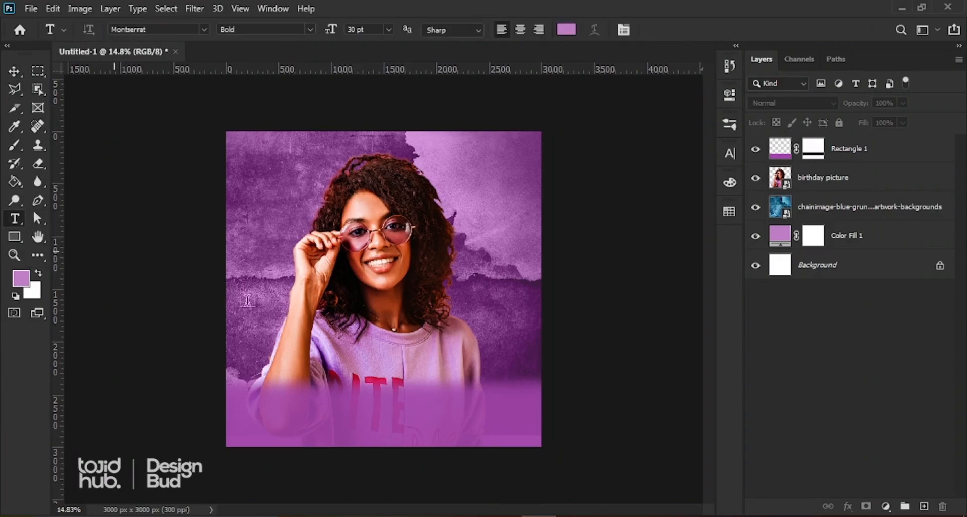
click(335, 357)
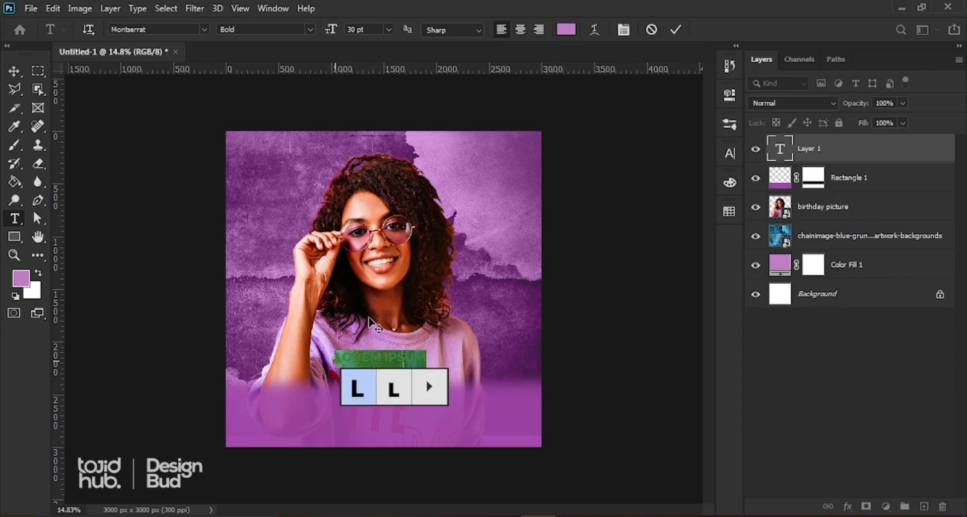
scroll(385, 363, up, 3)
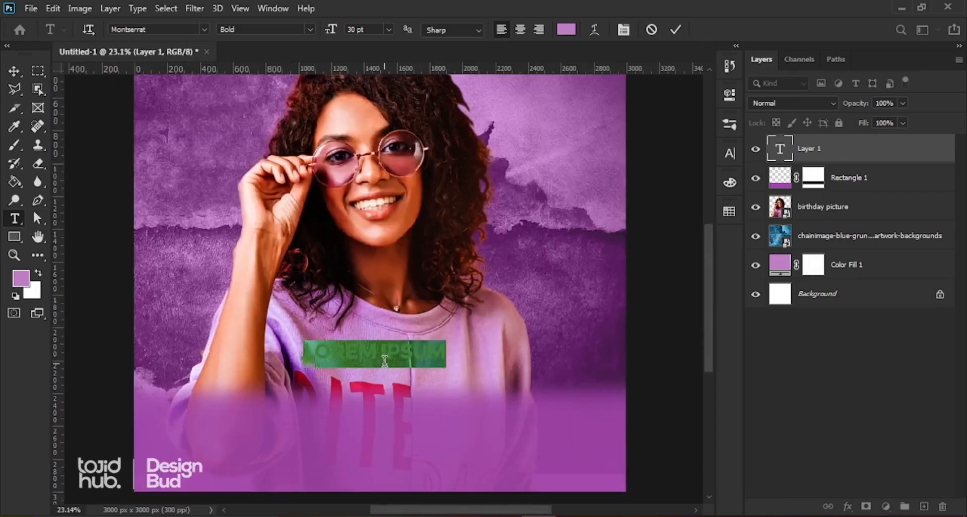
click(411, 366)
text(DAMILOLA)
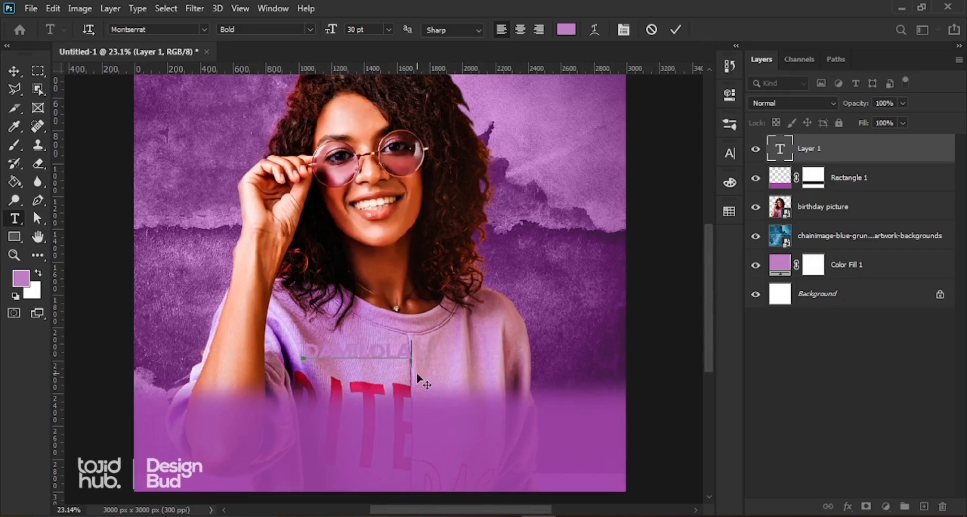
key(ctrl)
click(676, 29)
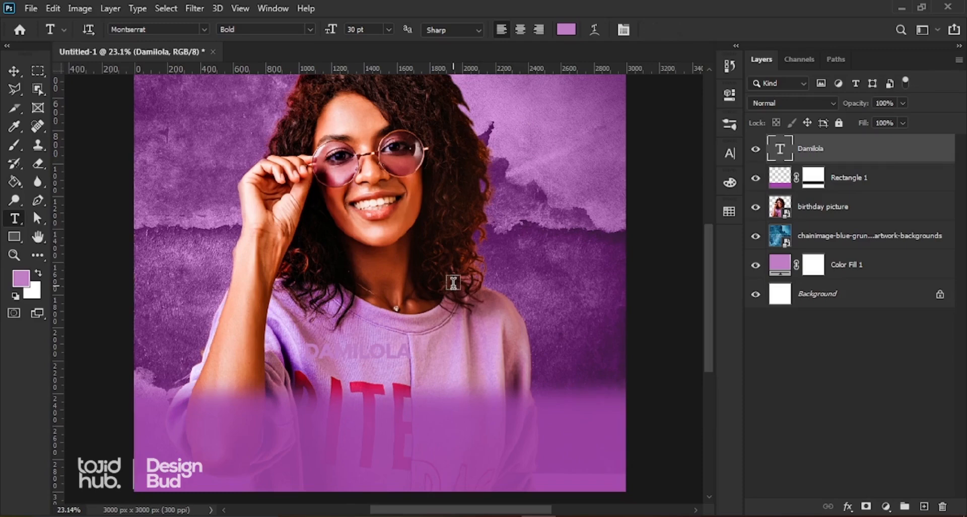
- Change the name text's color to white (ffffff)
click(16, 74)
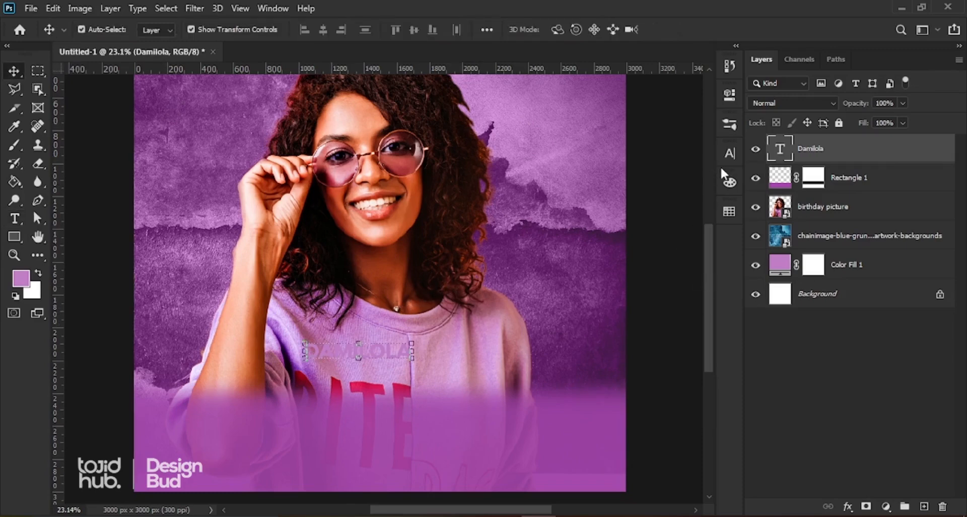
click(729, 153)
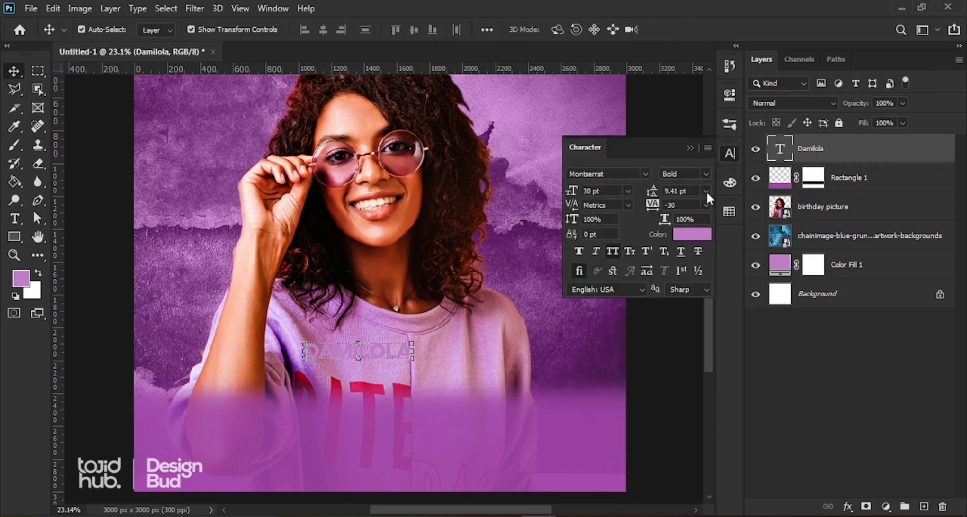
click(691, 236)
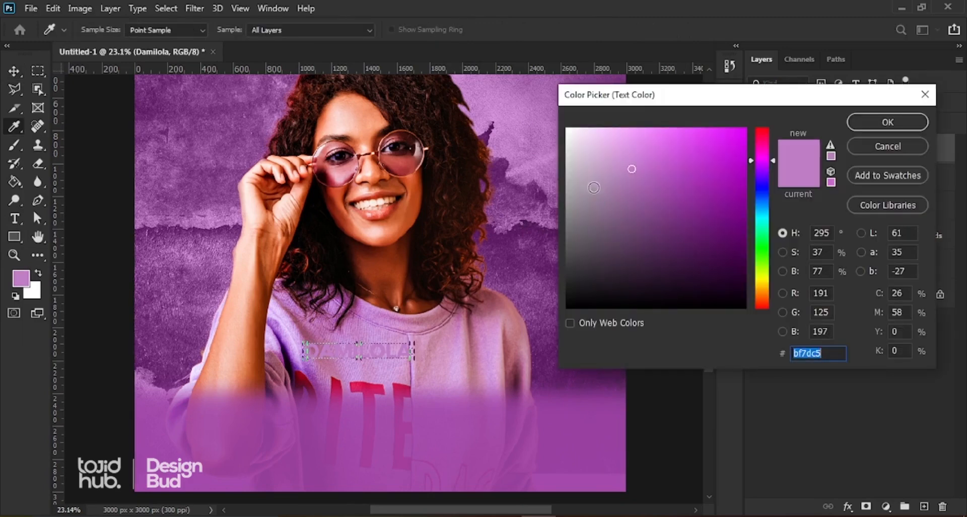
click(568, 129)
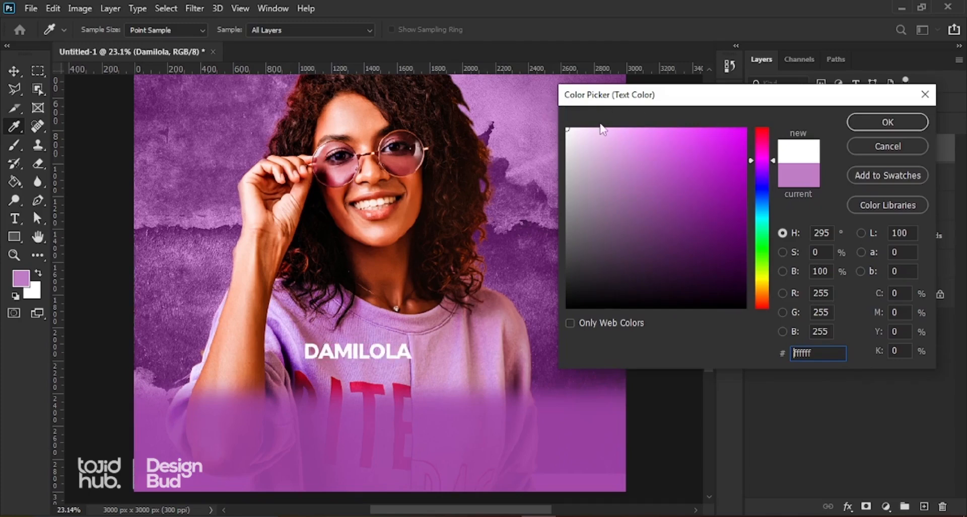
click(870, 125)
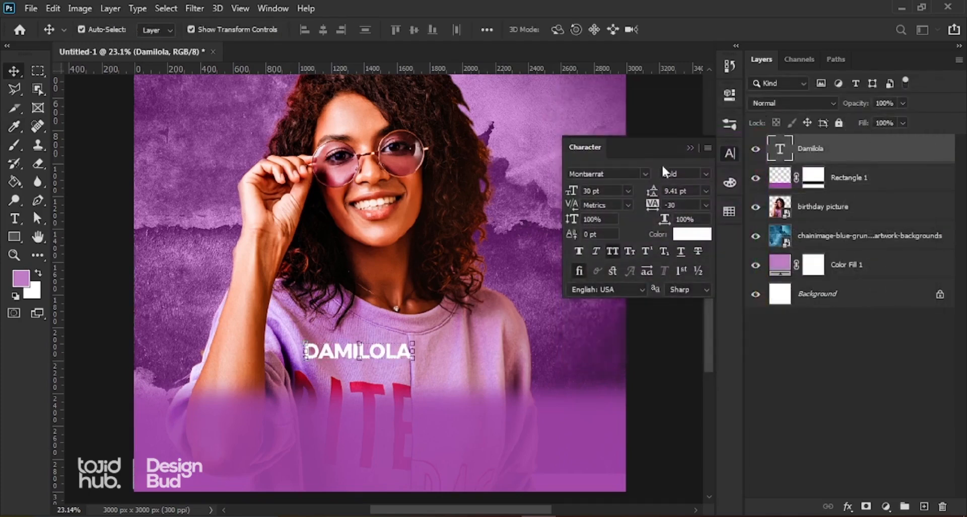
- Set the name text's size to 70 pt and move it just above the faded purple lower block, centered on the sweater
drag(601, 190, 509, 190)
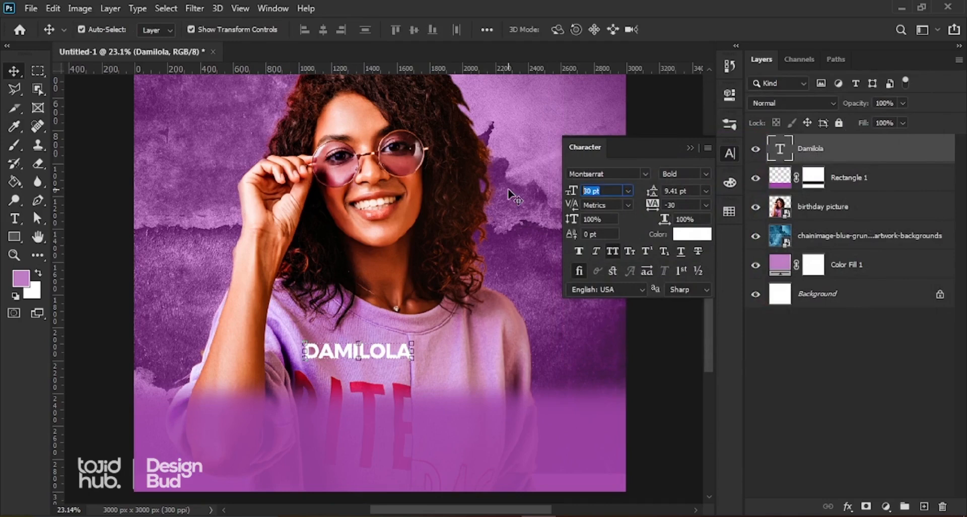
text(70)
key(Return)
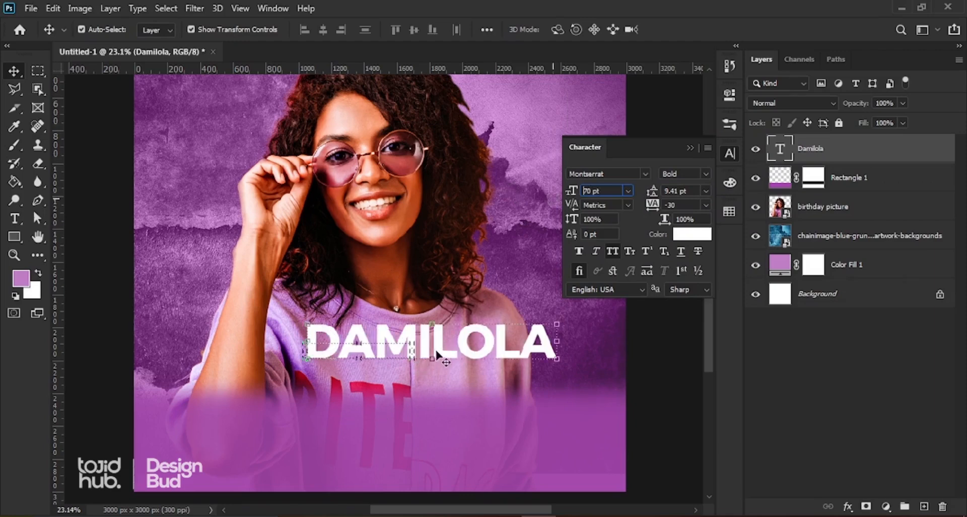
drag(436, 352, 395, 368)
scroll(393, 383, down, 3)
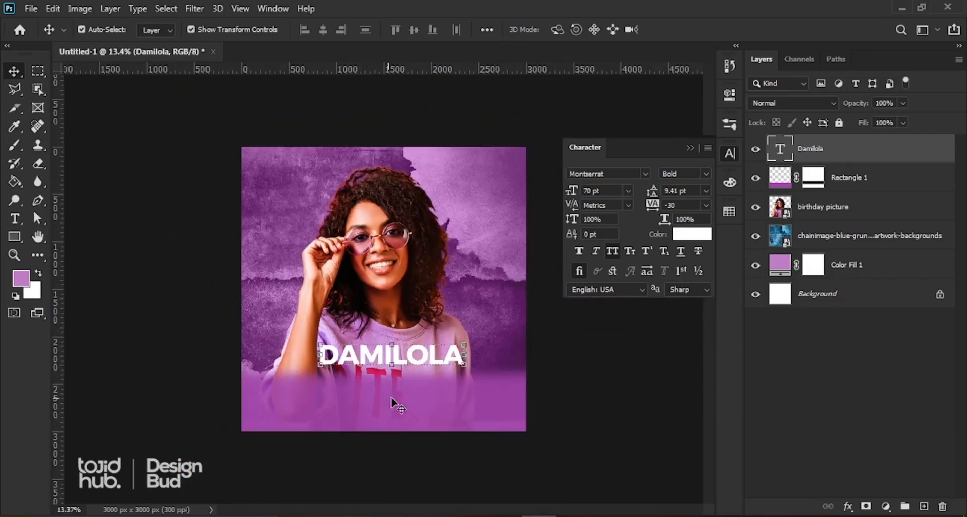
scroll(398, 398, up, 2)
drag(417, 371, 413, 380)
scroll(405, 377, down, 2)
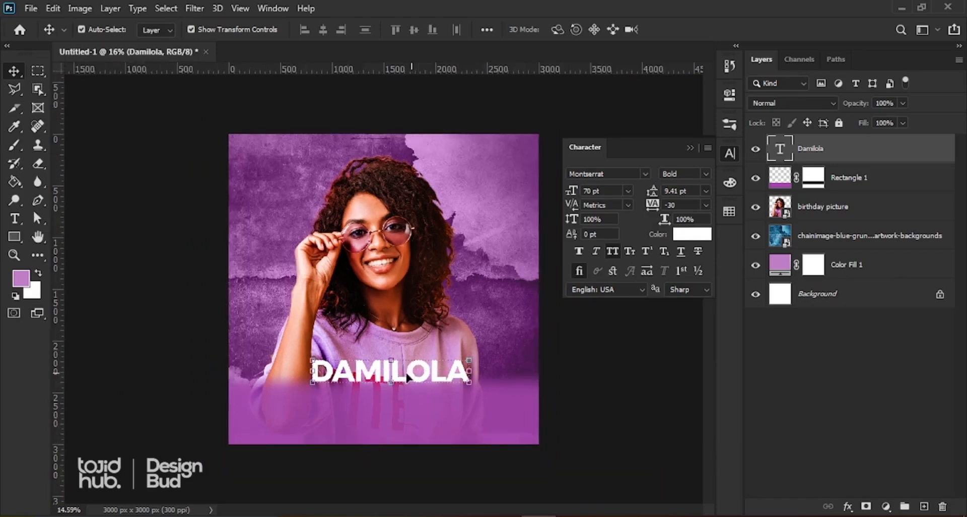
scroll(395, 406, up, 2)
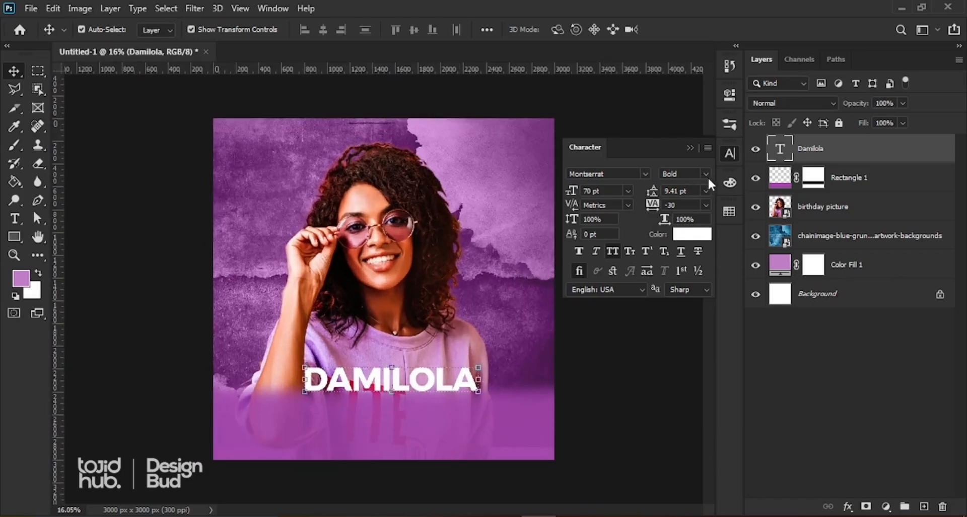
- Set the name text's font style to Montserrat SemiBold and deselect the layer
click(644, 172)
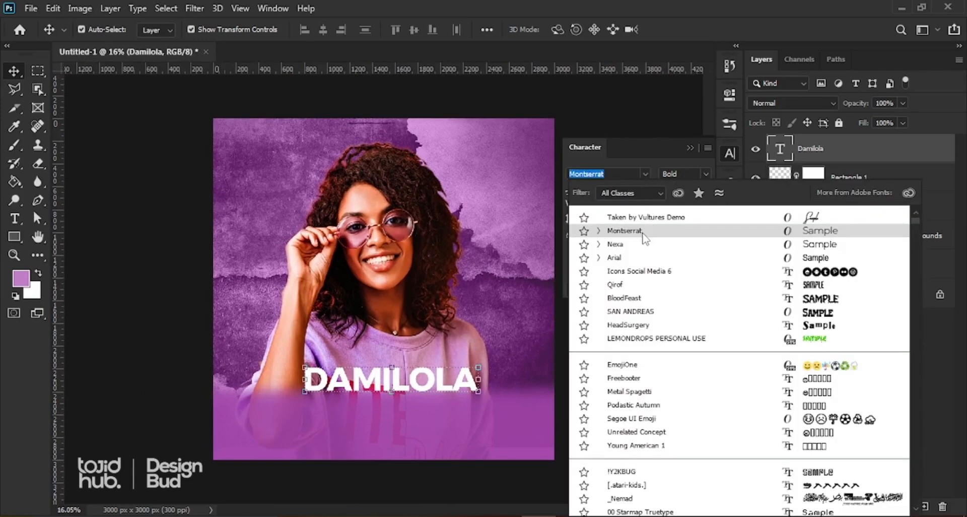
key(Escape)
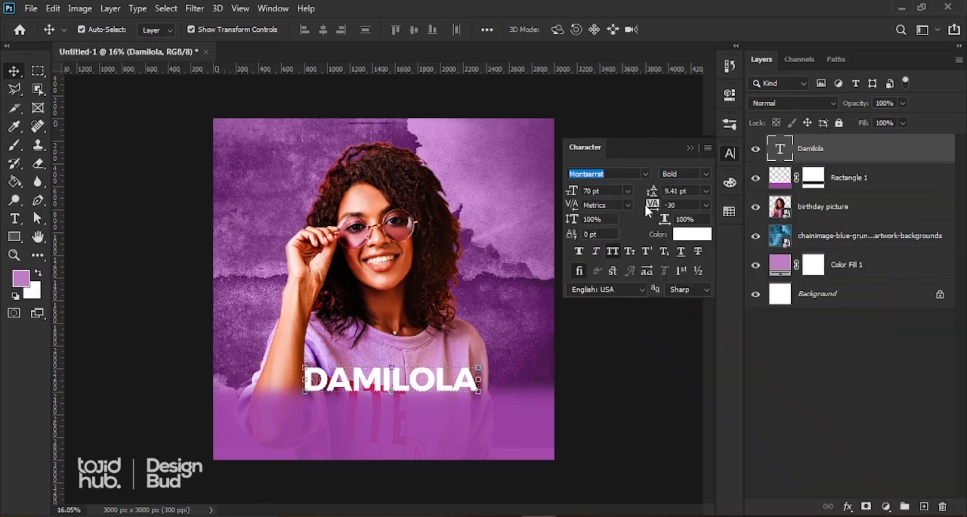
click(707, 174)
click(708, 175)
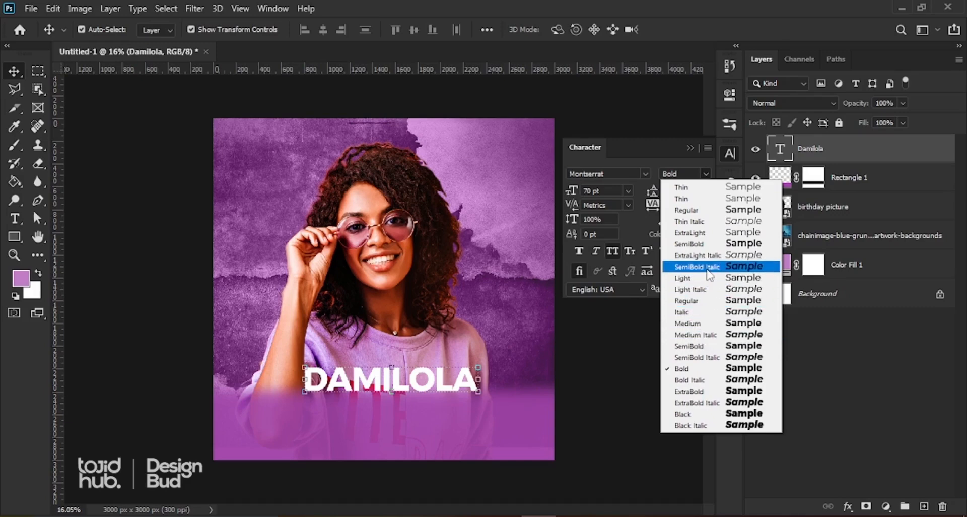
click(705, 245)
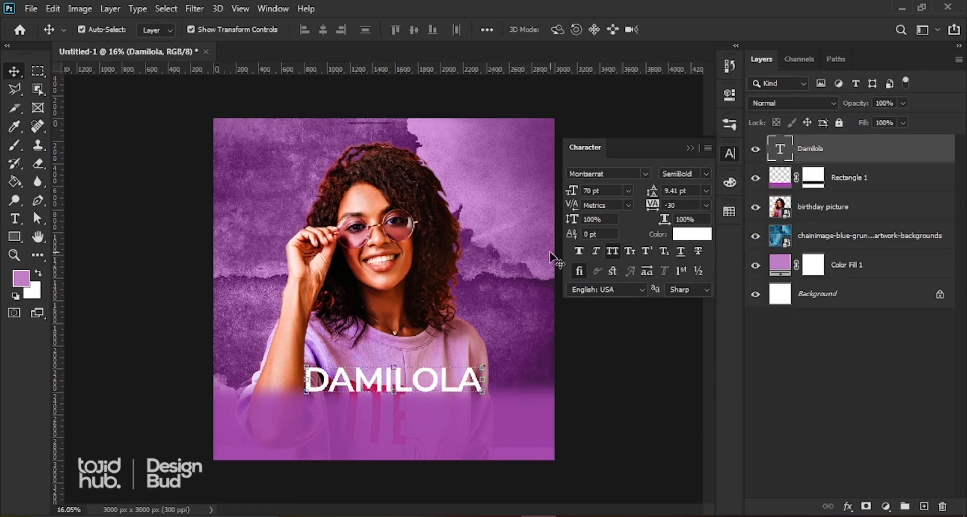
scroll(406, 382, down, 1)
scroll(406, 382, up, 1)
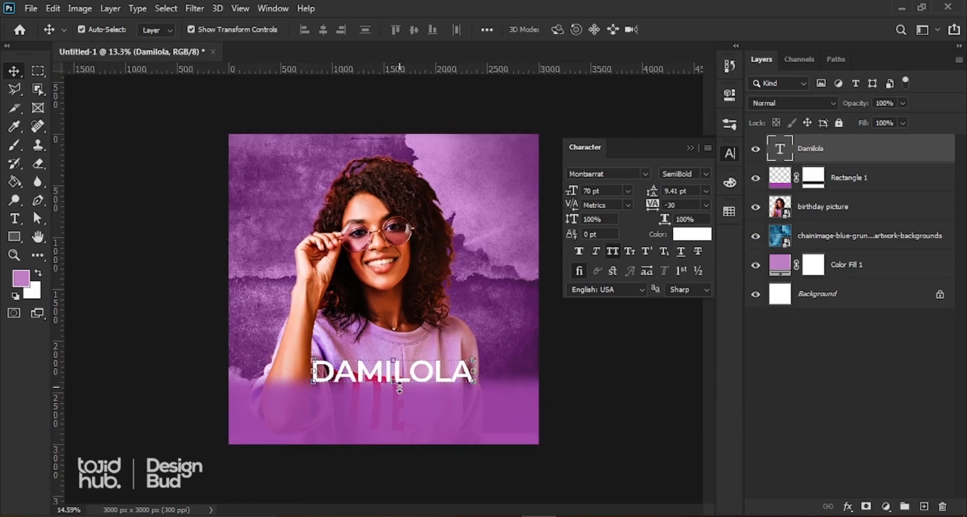
scroll(400, 388, down, 1)
click(611, 362)
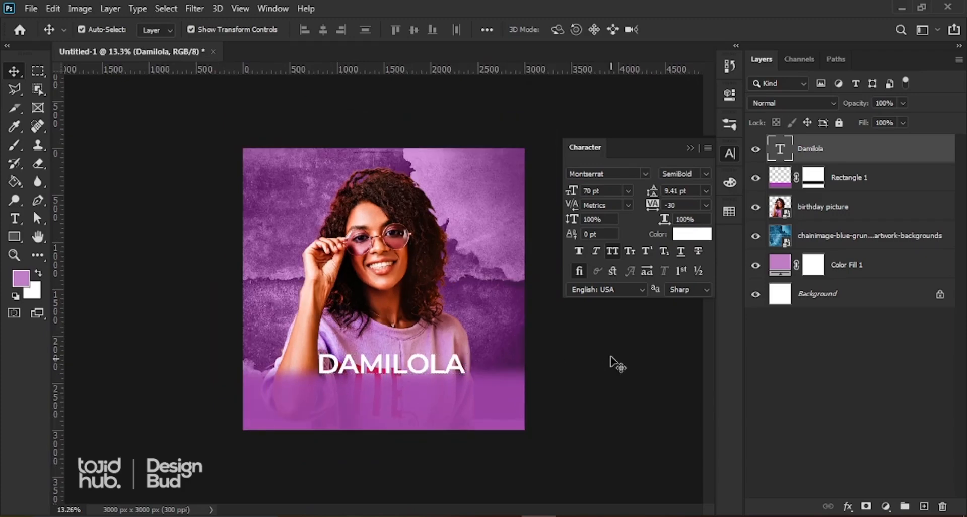
- Duplicate the name text just below the original and set the copy's size to 20 pt
scroll(398, 421, up, 2)
scroll(393, 428, up, 2)
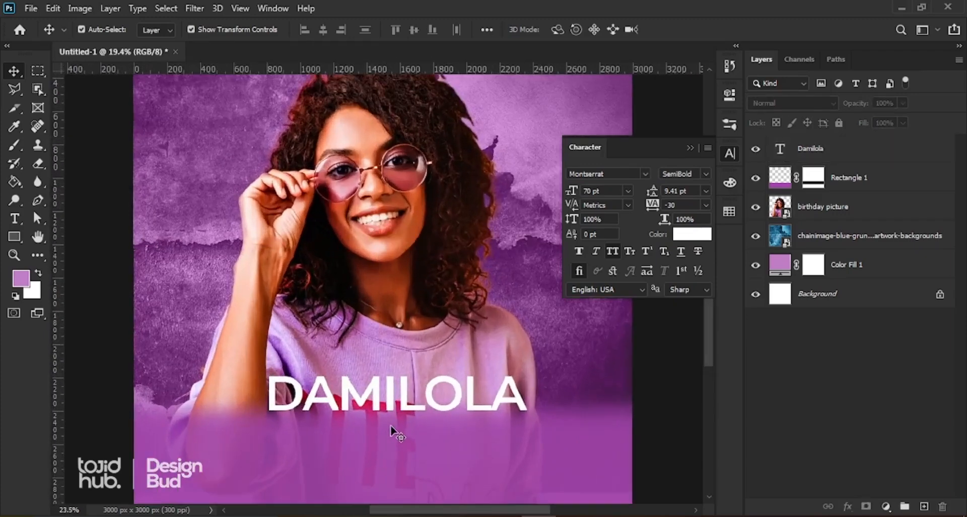
scroll(405, 414, down, 2)
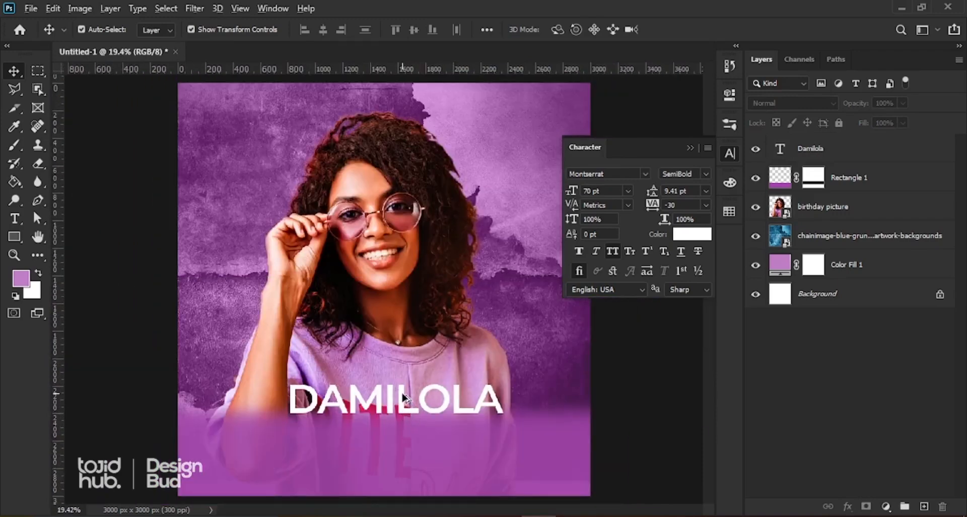
drag(403, 400, 401, 442)
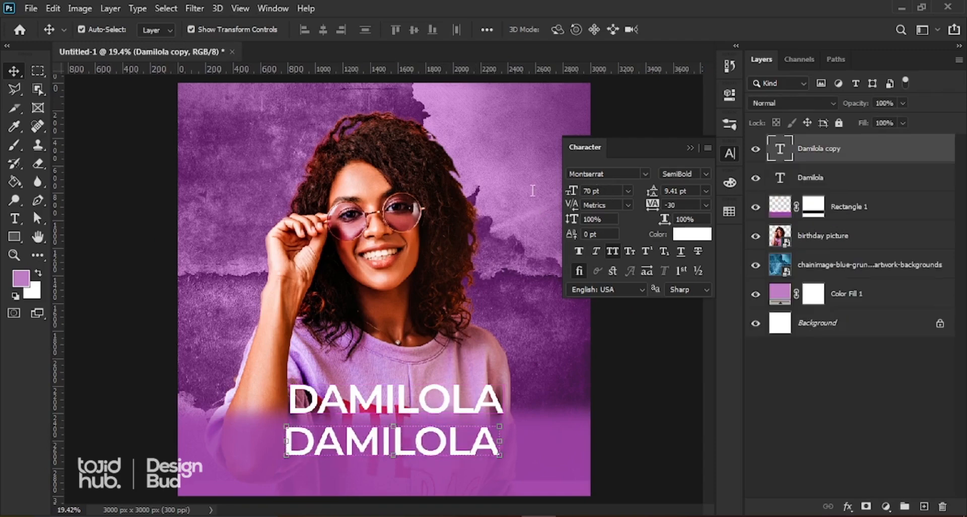
drag(603, 191, 532, 190)
text(20)
key(Return)
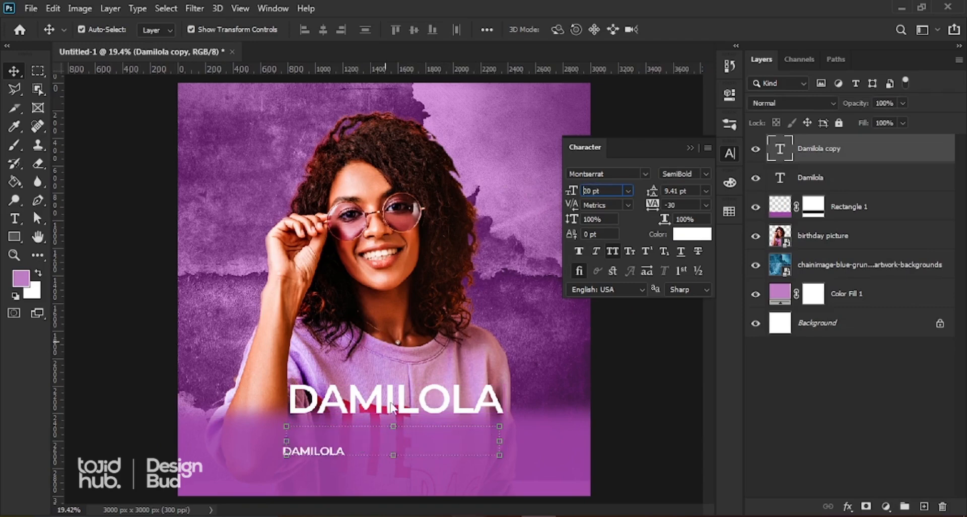
drag(347, 452, 510, 471)
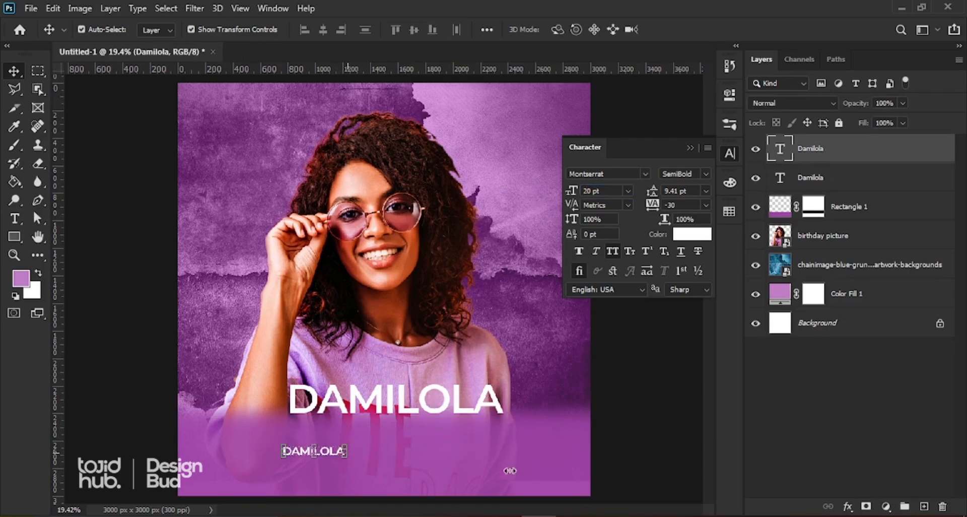
- Switch to the Word document, copy the date line below the name, and return to the Photoshop flyer
click(539, 515)
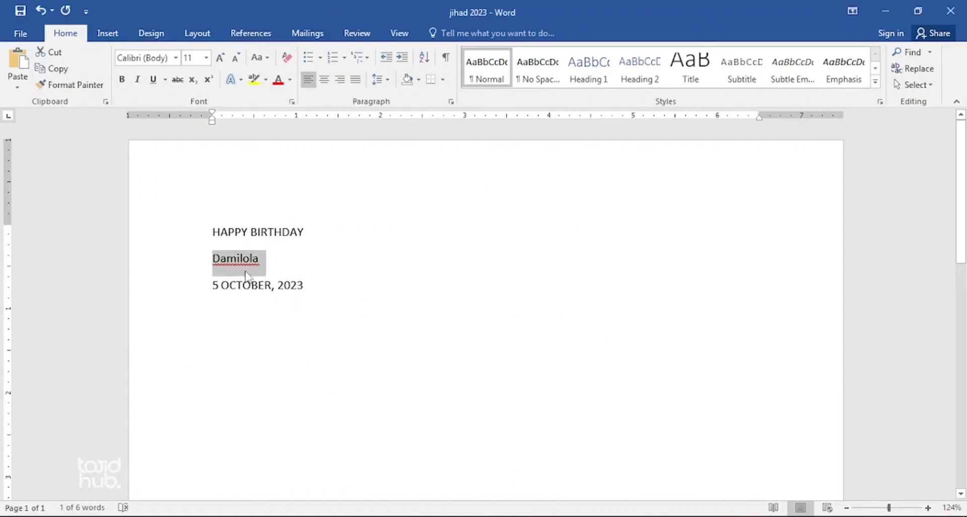
click(306, 285)
drag(306, 286, 187, 286)
key(ctrl+c)
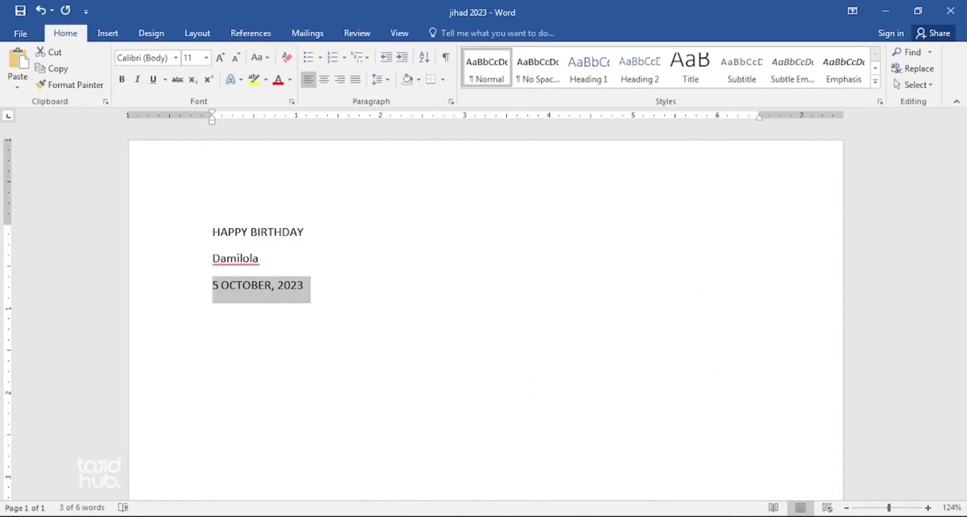
key(alt+Tab)
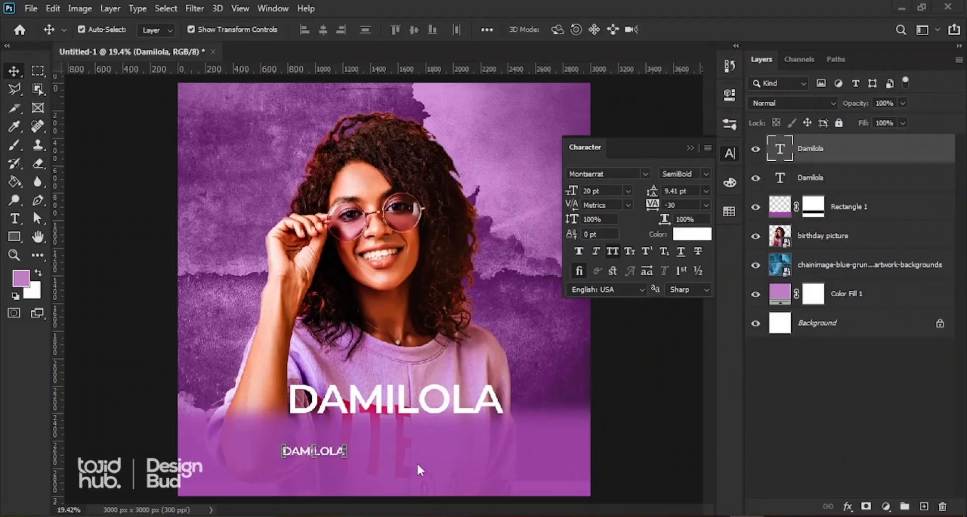
- Replace the small duplicate text with the copied date "5 OCTOBER, 2023" and move it directly beneath the start of the large name
double_click(331, 452)
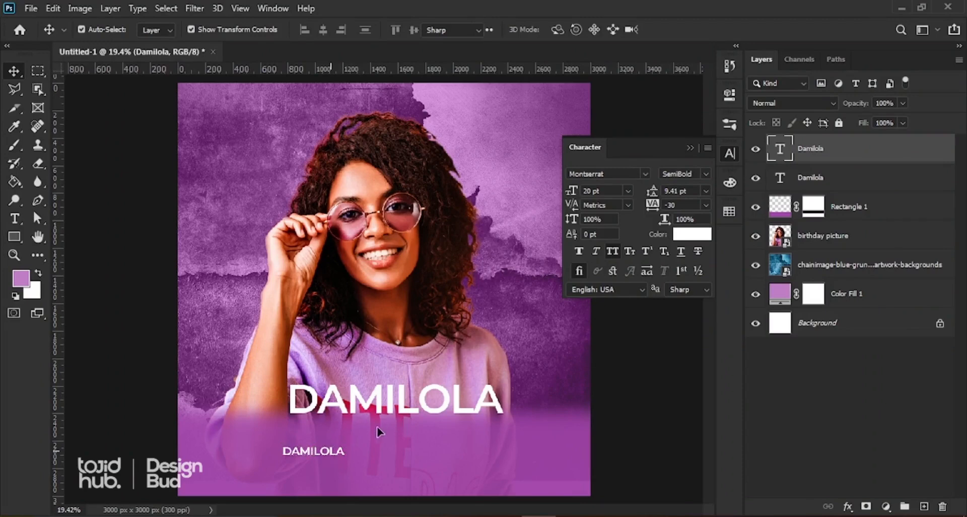
double_click(354, 452)
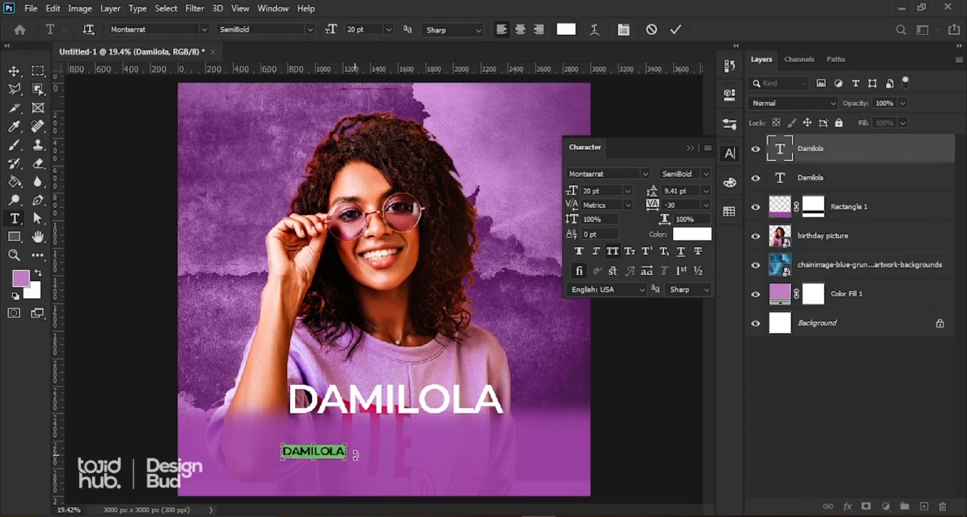
key(ctrl+v)
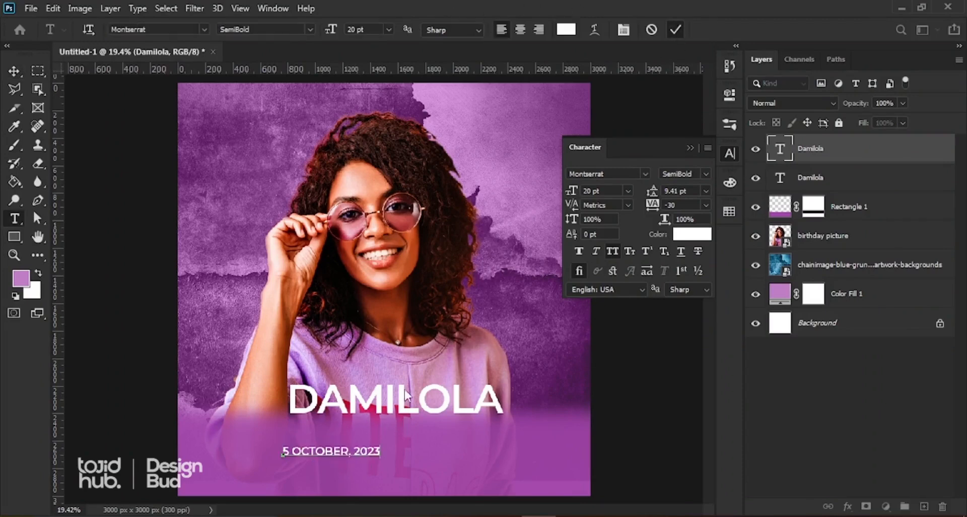
key(ctrl)
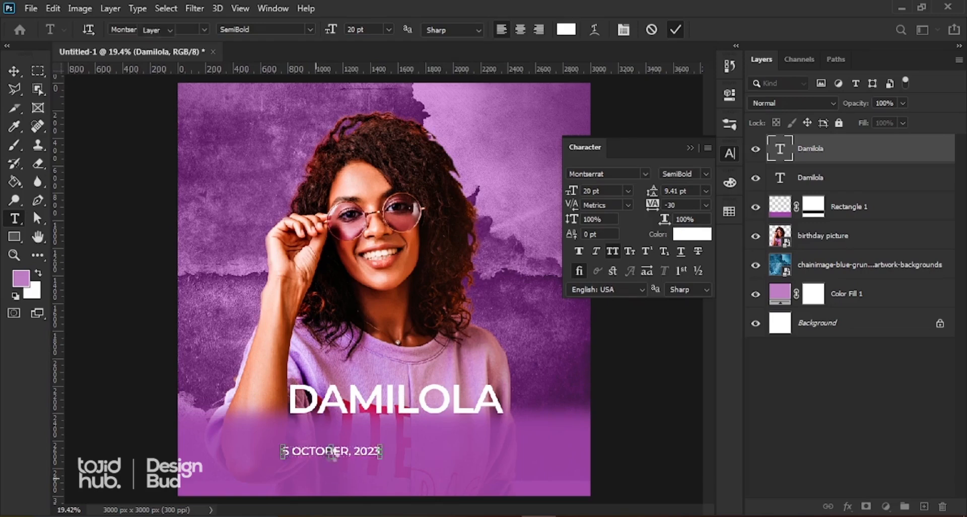
key(ctrl+Return)
key(v)
drag(318, 449, 329, 423)
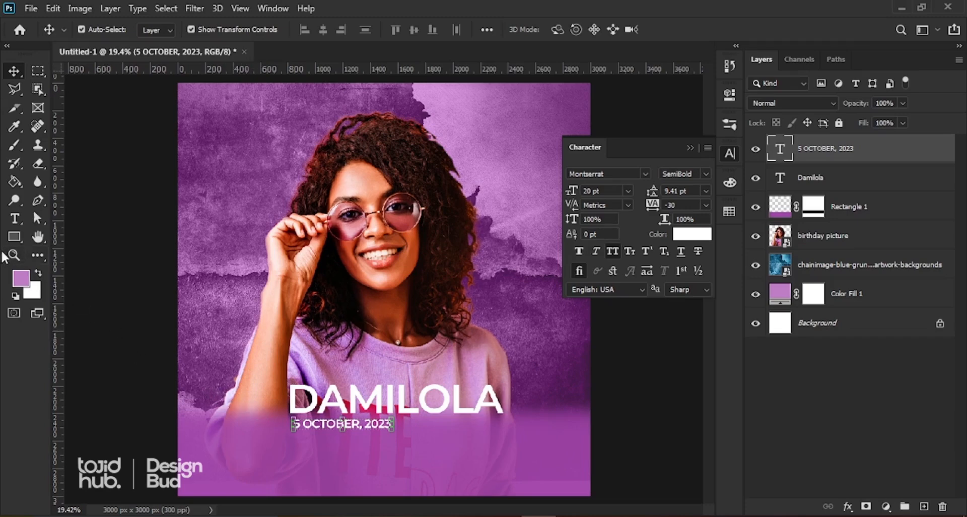
- Set the date text's tracking to 700 so it stretches across the width of the large name
click(15, 263)
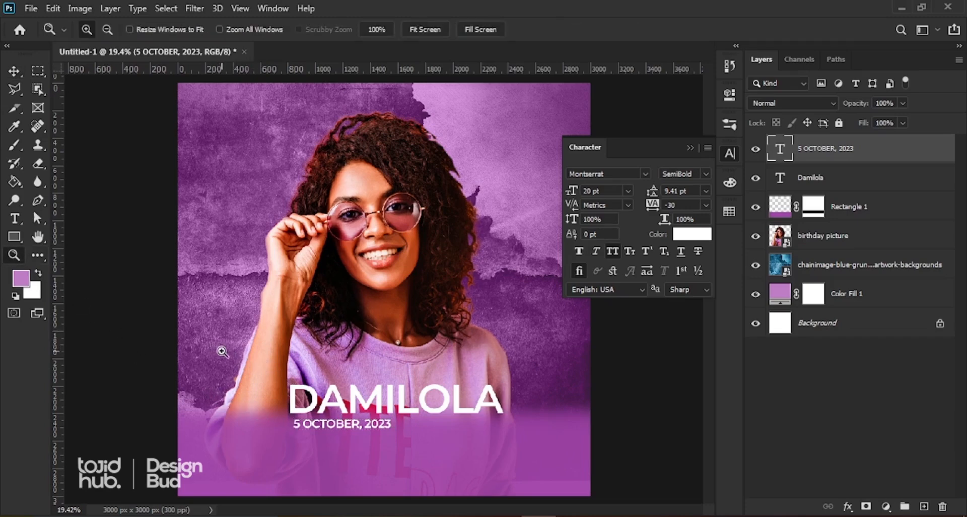
drag(223, 351, 546, 450)
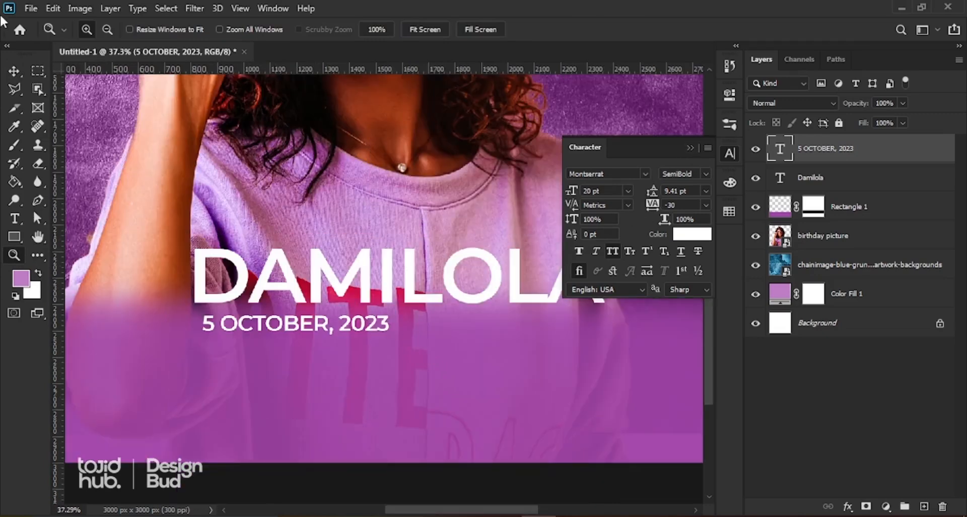
click(13, 71)
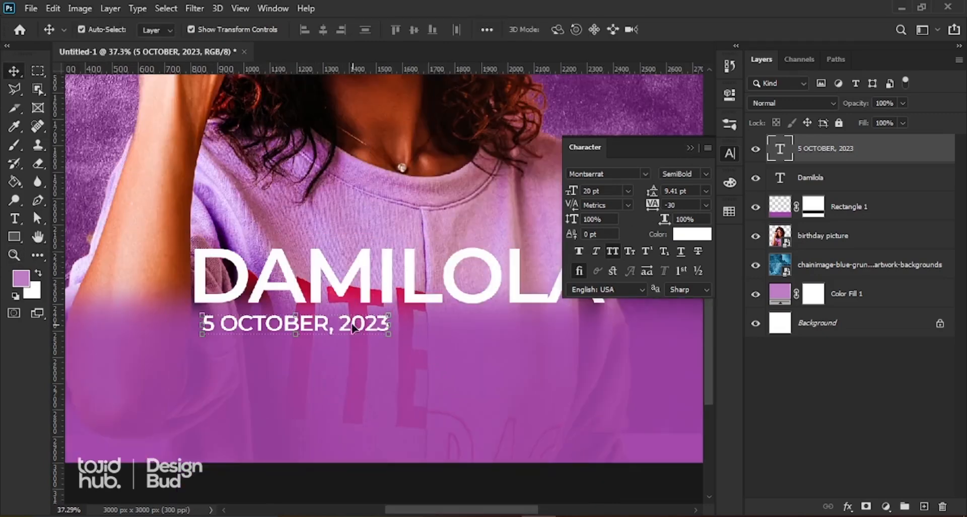
click(610, 208)
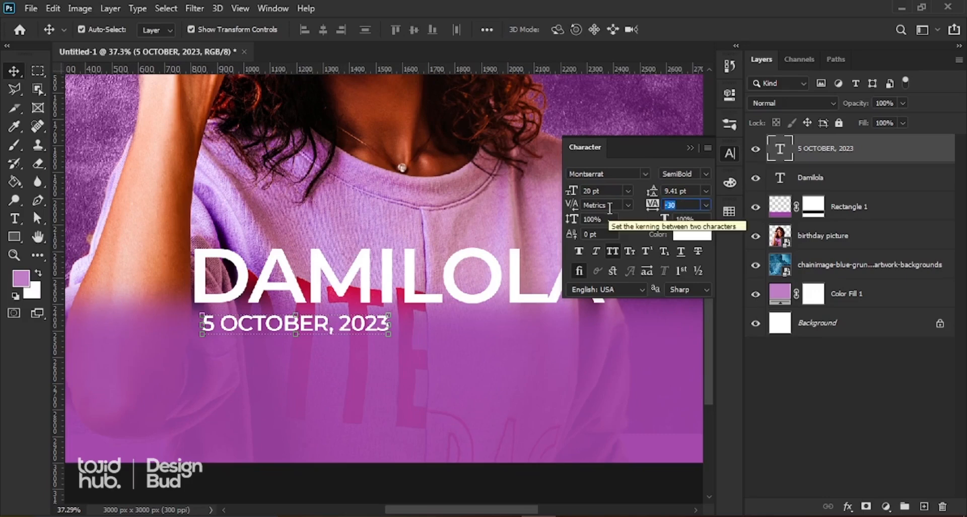
text(500)
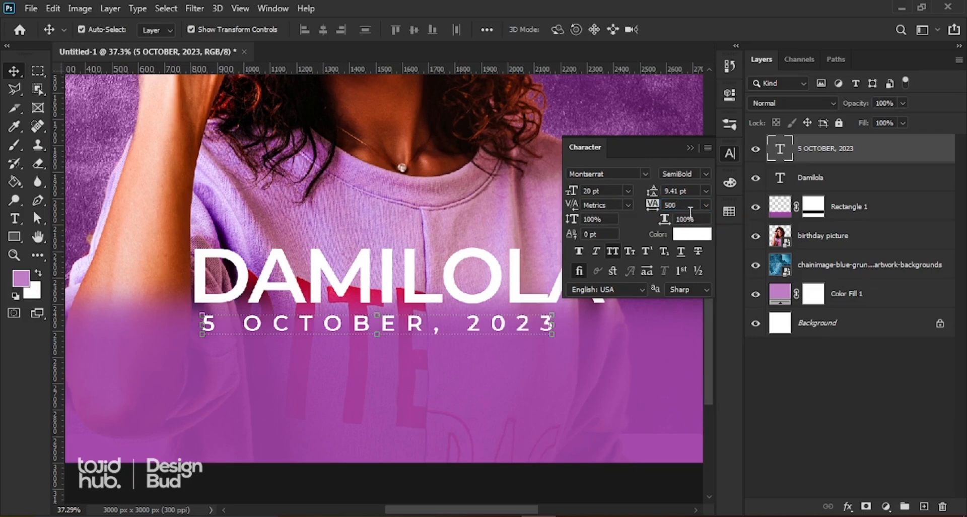
click(669, 205)
text(700)
key(Return)
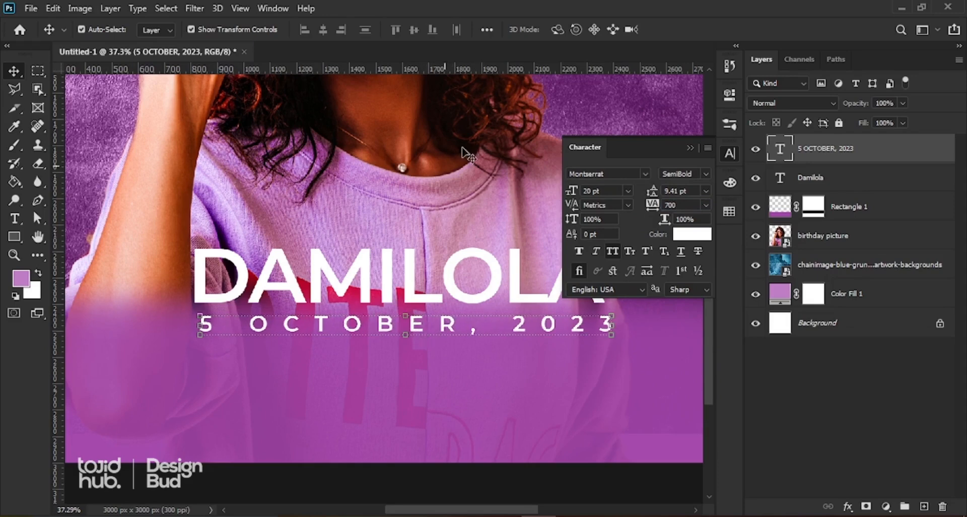
click(692, 148)
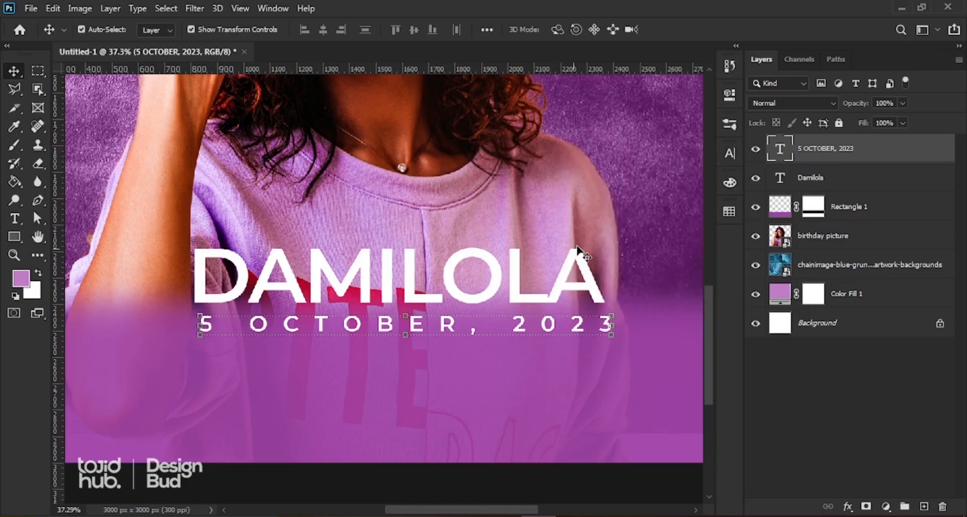
- Nudge the date text slightly down and to the left to align its start with the left edge of the name
key(Down)
key(Down)
key(Down)
key(Left)
key(Left)
key(Left)
key(Left)
key(Left)
key(Left)
key(Left)
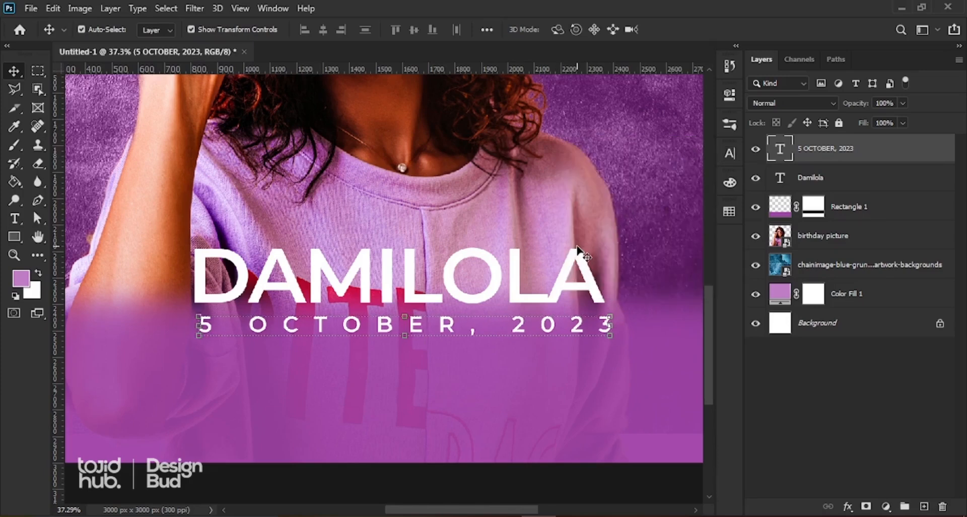
key(Left)
key(Left)
key(Left)
key(Left)
key(Left)
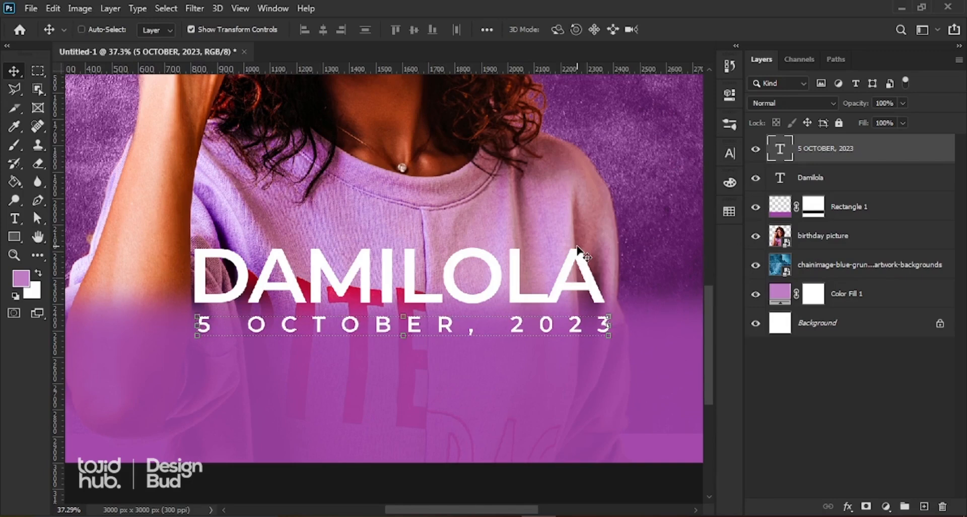
key(Left)
key(ctrl+0)
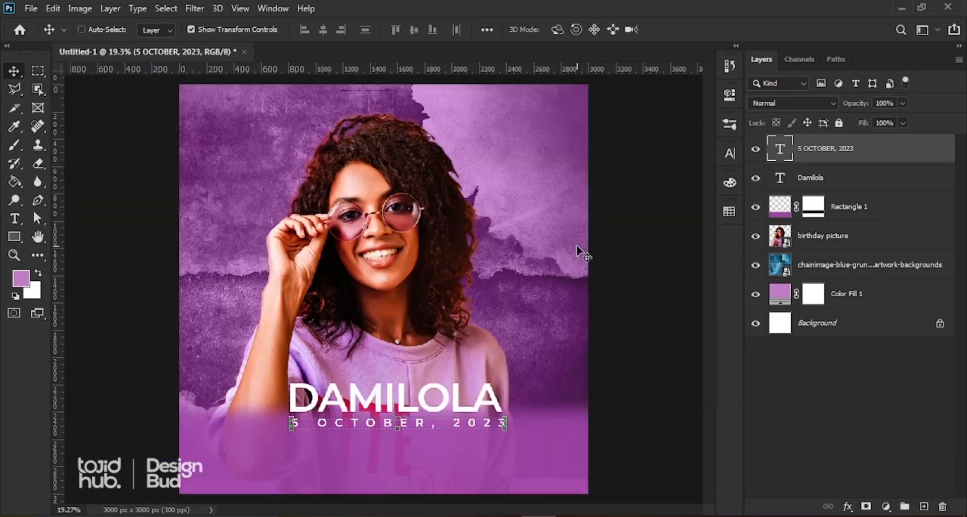
key(ctrl)
key(Down)
key(Down)
key(Down)
key(Down)
key(Down)
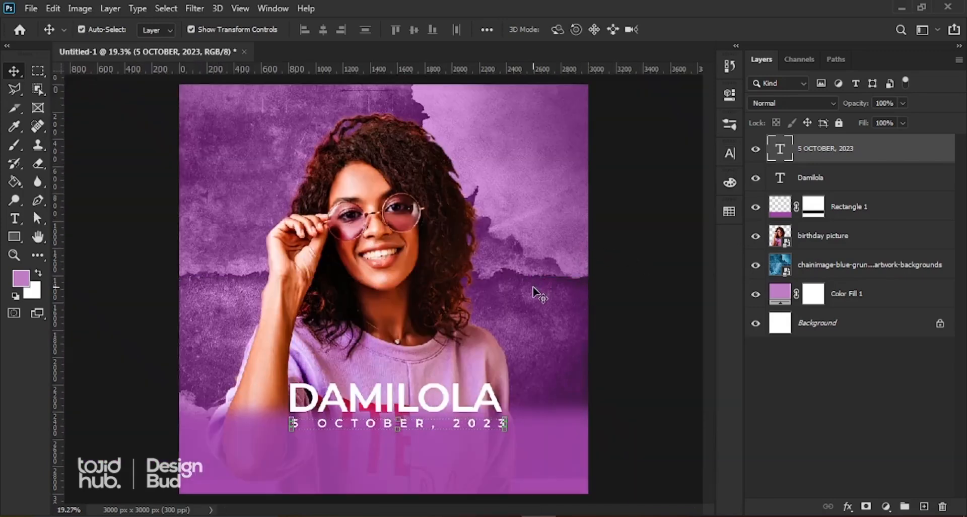
key(Left)
key(Left)
key(Left)
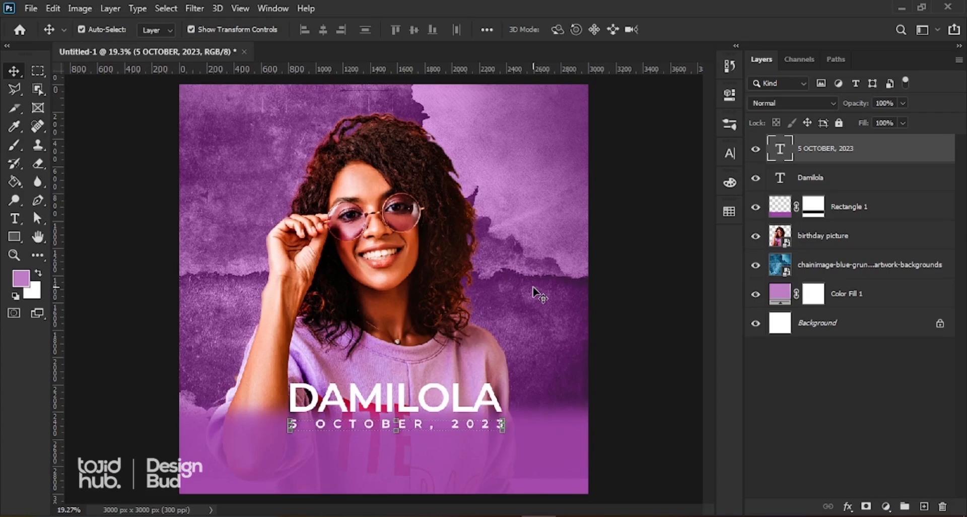
- Deselect the date text and examine the whole flyer composition, including the purple rectangle behind the name
scroll(456, 311, down, 2)
scroll(456, 311, down, 2)
click(599, 253)
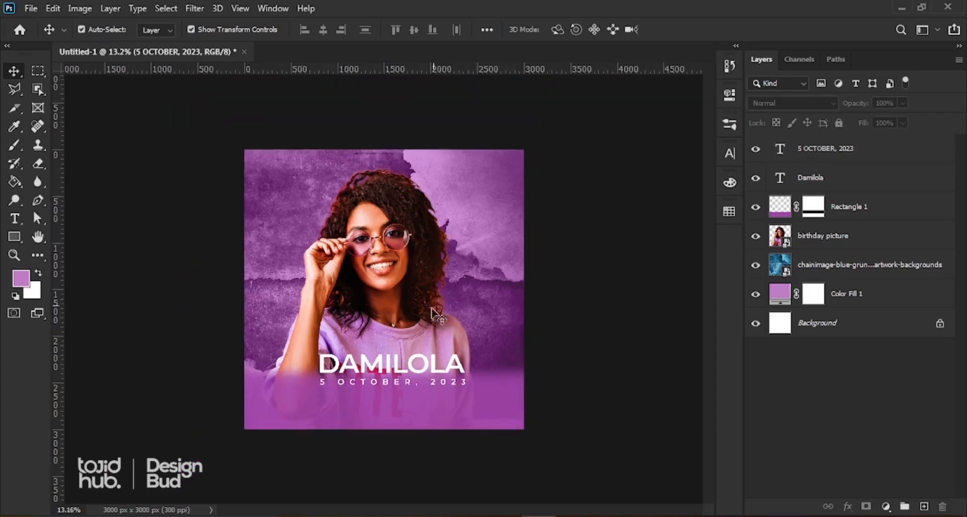
scroll(413, 327, down, 1)
scroll(384, 359, up, 2)
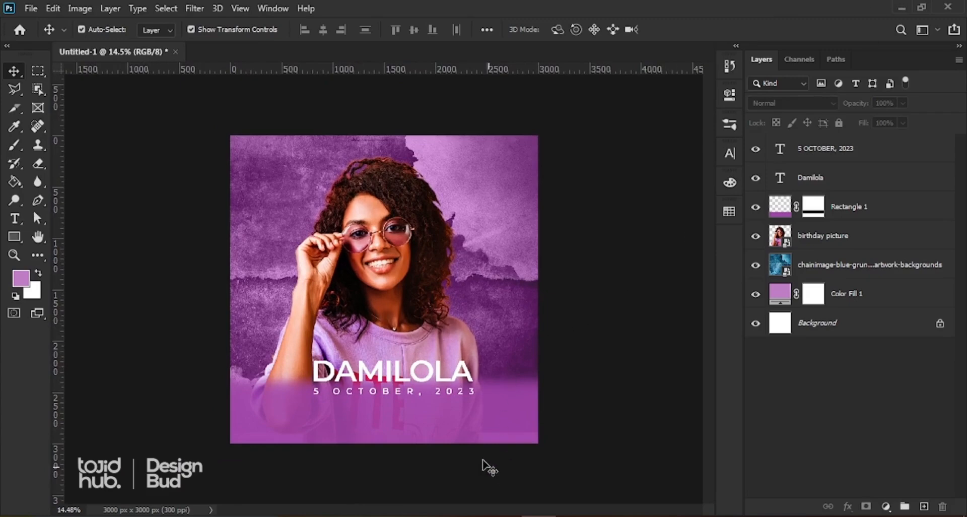
click(478, 426)
click(485, 418)
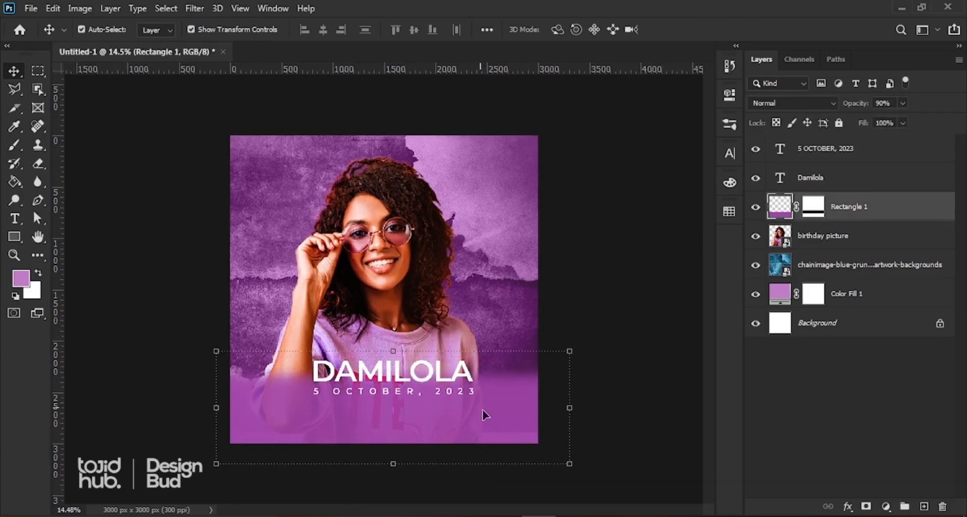
click(558, 289)
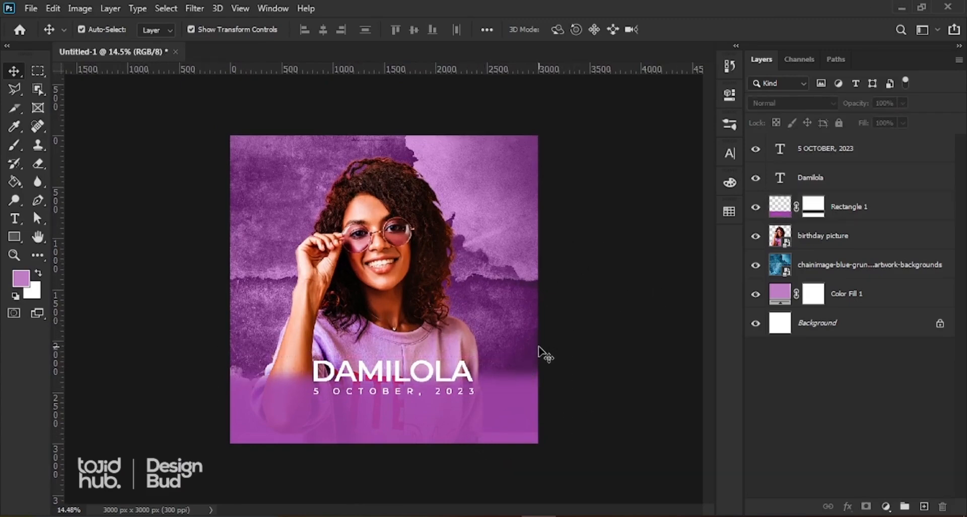
- Duplicate the date text and place the copy near the top of the flyer, across the woman's hair
scroll(391, 391, down, 1)
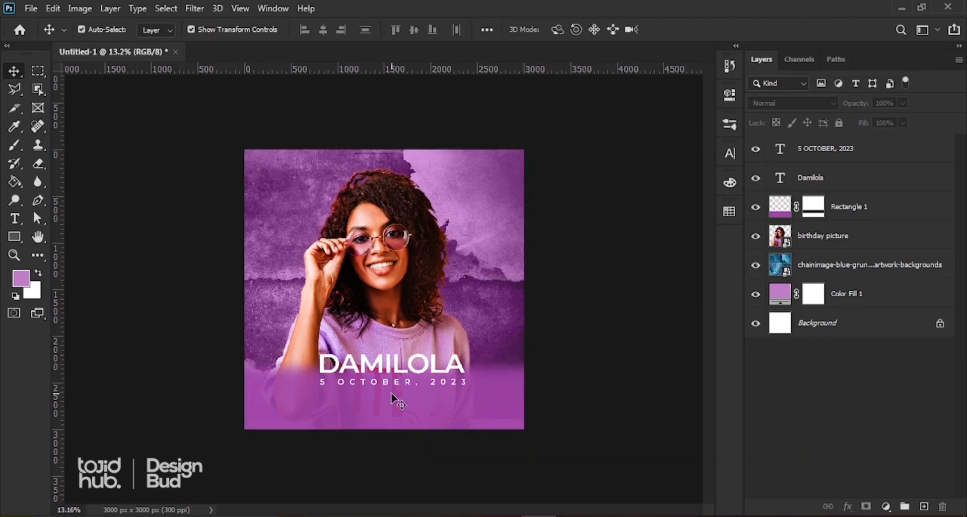
scroll(391, 392, up, 2)
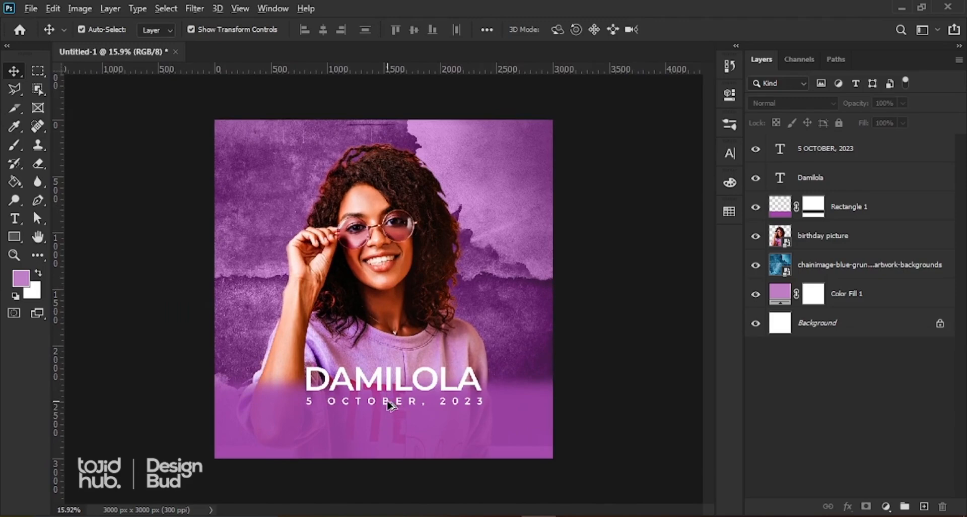
drag(387, 397, 371, 169)
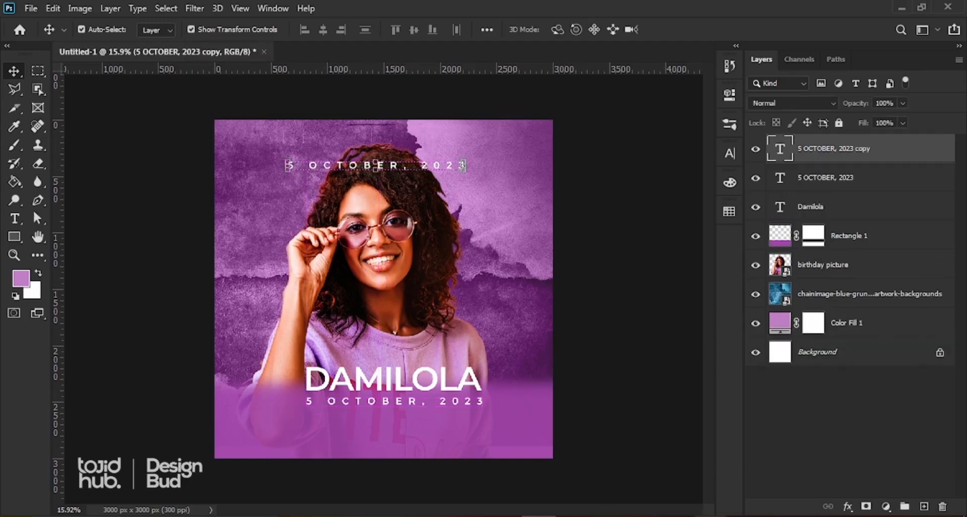
- Switch to the Word document, copy the "HAPPY BIRTHDAY" line, and return to the Photoshop flyer
key(alt+Tab)
click(261, 230)
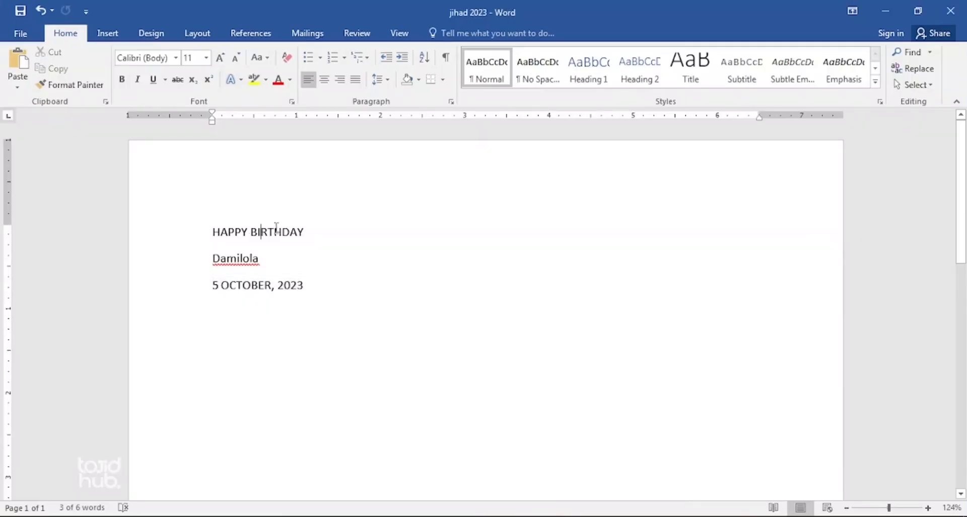
click(190, 230)
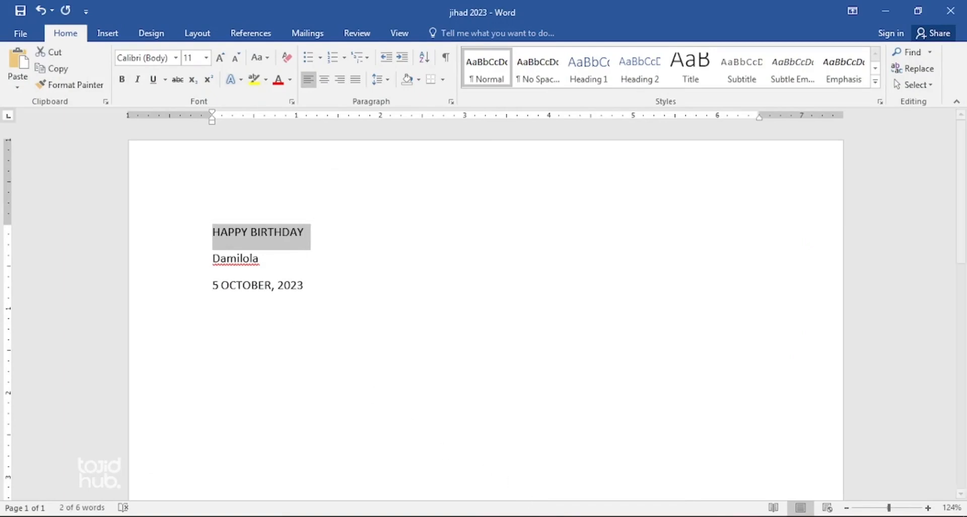
key(alt+Tab)
- Replace the upper date copy's text with "HAPPY BIRTHDAY" and commit the text edit
scroll(362, 121, up, 3)
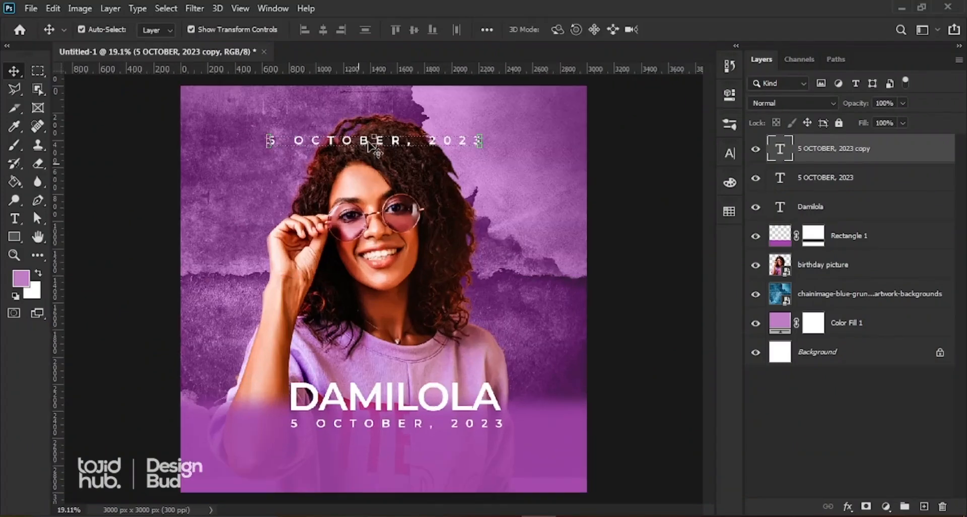
scroll(362, 120, up, 3)
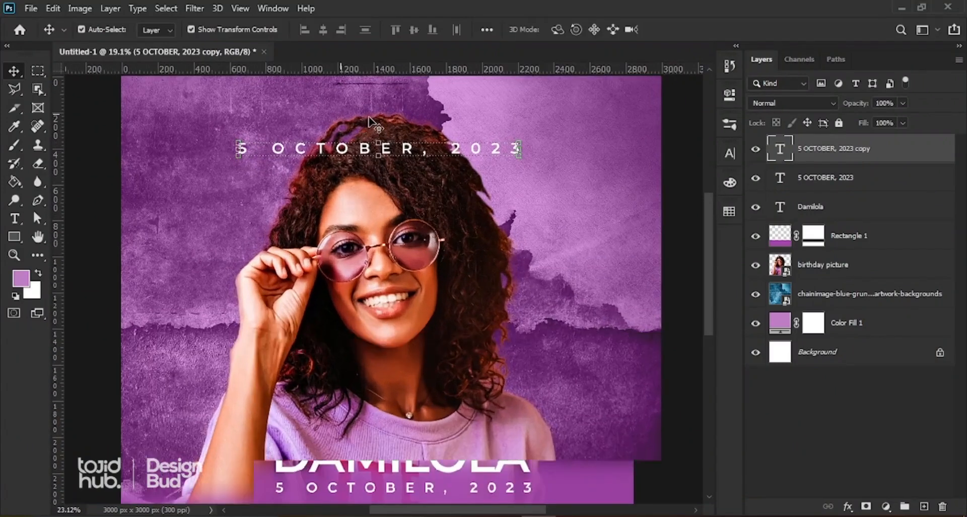
scroll(419, 159, up, 2)
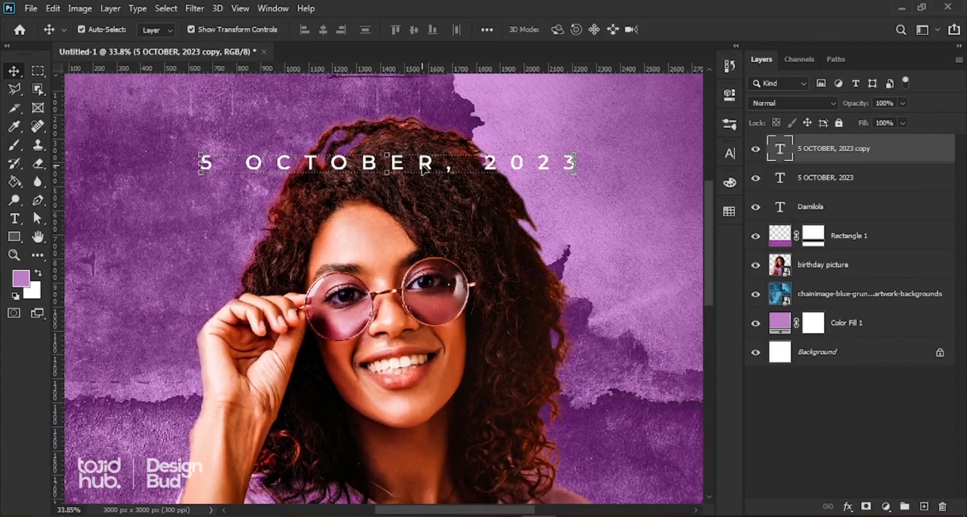
double_click(422, 170)
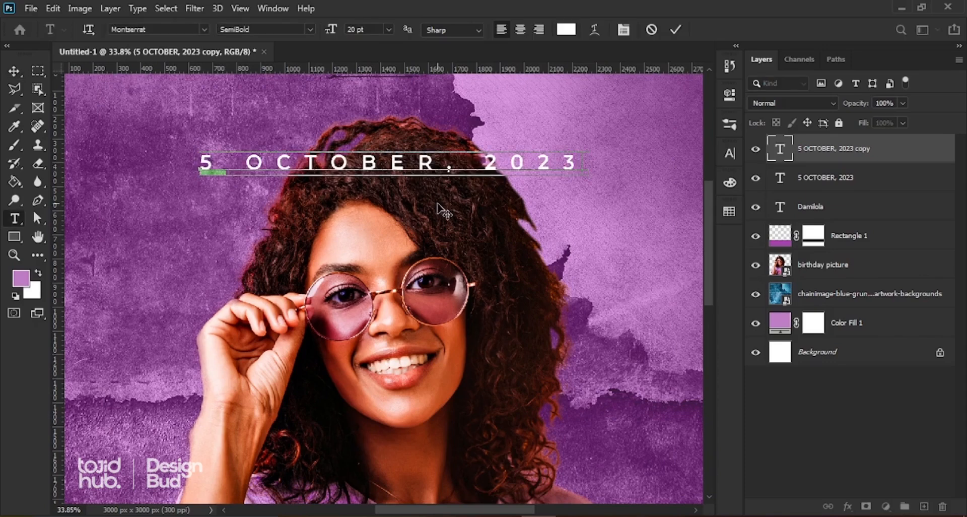
text(HAPPY BIRTHDAY)
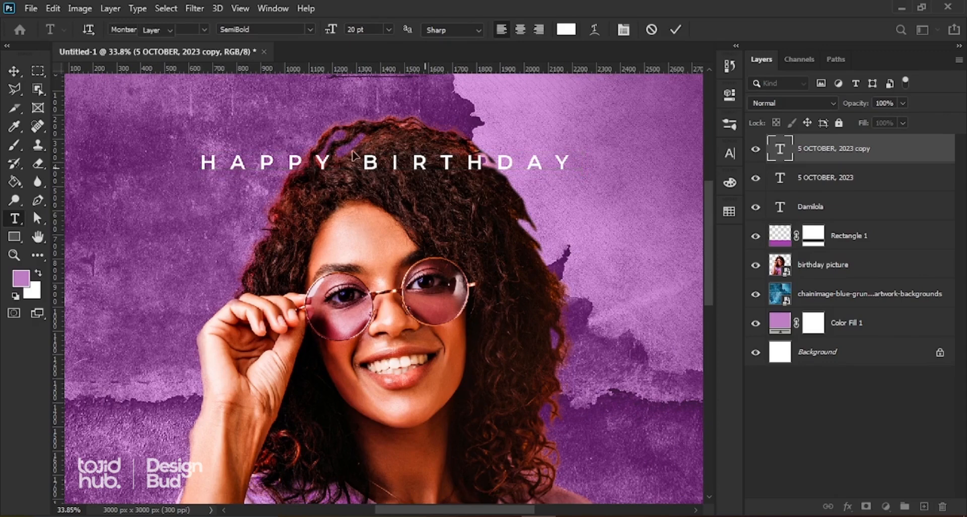
scroll(351, 172, down, 2)
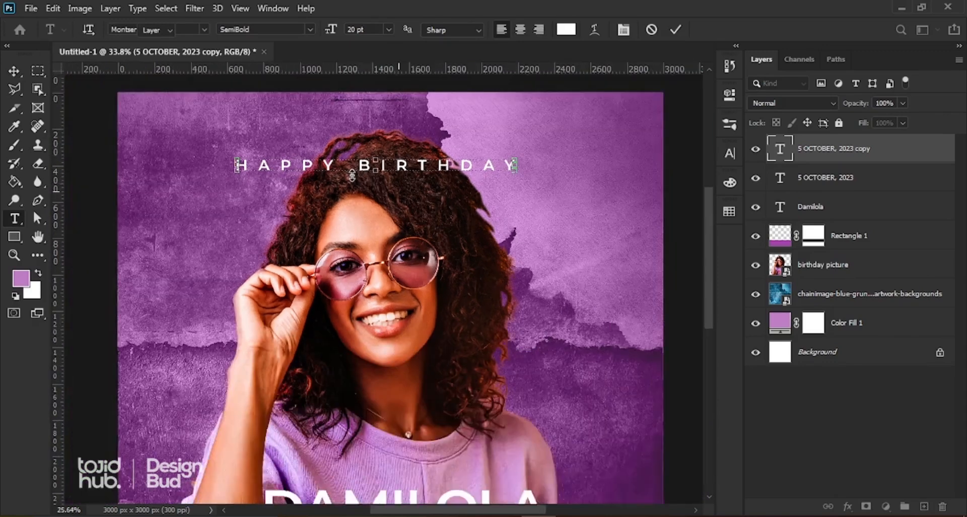
scroll(352, 175, down, 6)
key(ctrl+Return)
scroll(352, 198, up, 2)
scroll(352, 199, down, 1)
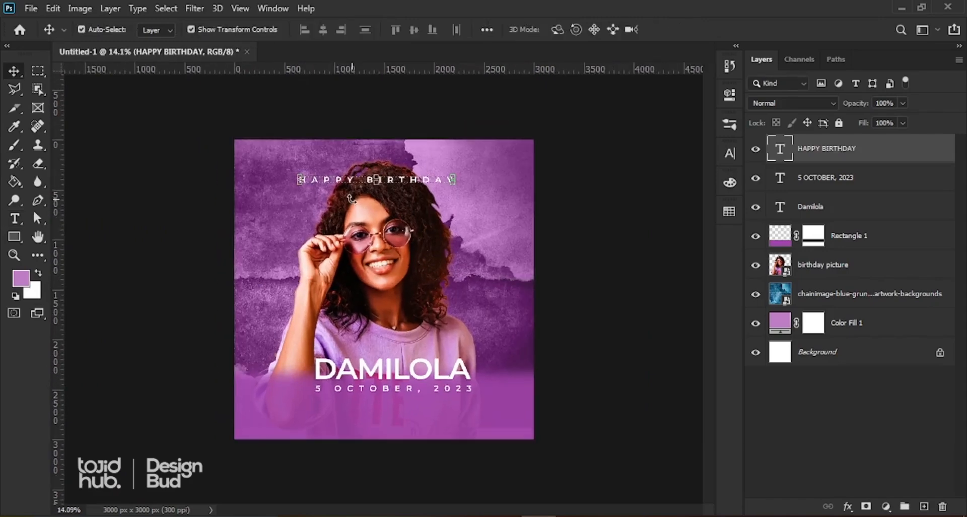
scroll(354, 196, up, 1)
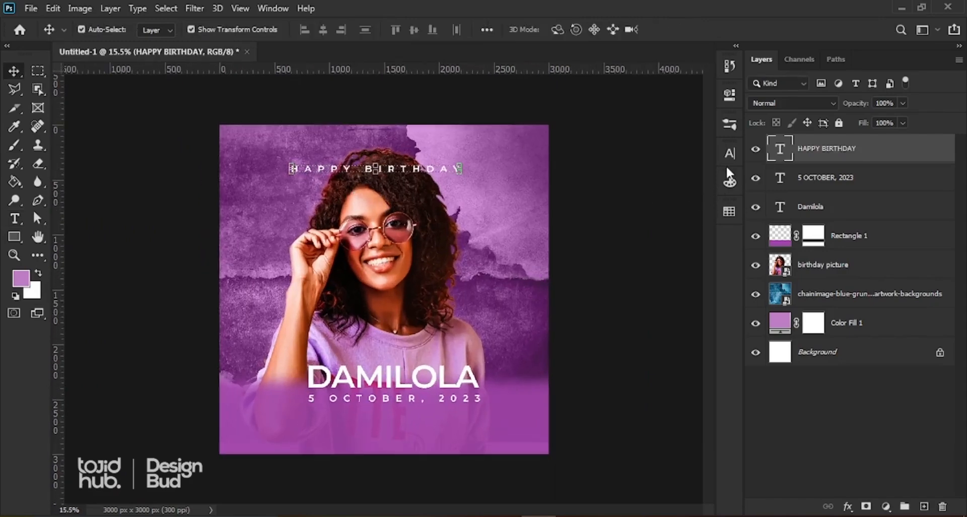
- Set the "HAPPY BIRTHDAY" text's tracking to 1000, center it horizontally on the flyer, and deselect it
click(729, 152)
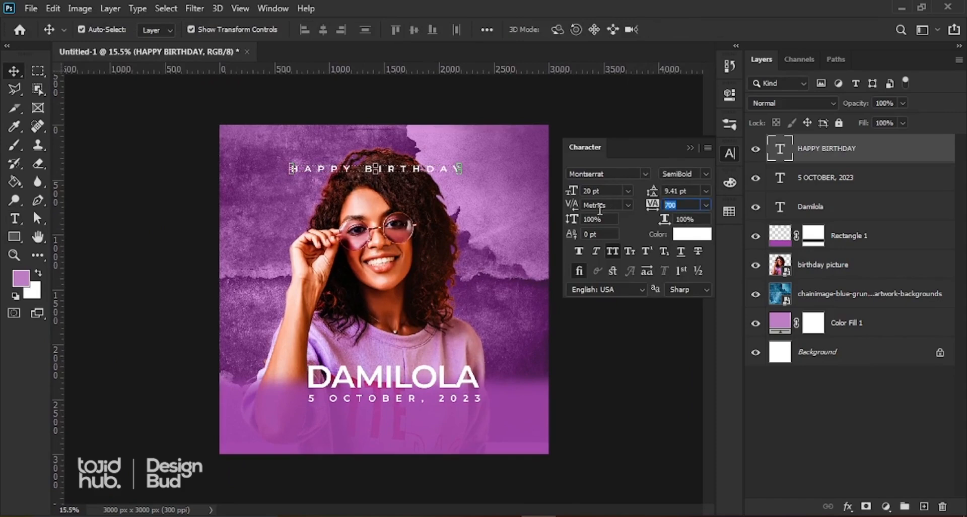
text(1000)
key(Return)
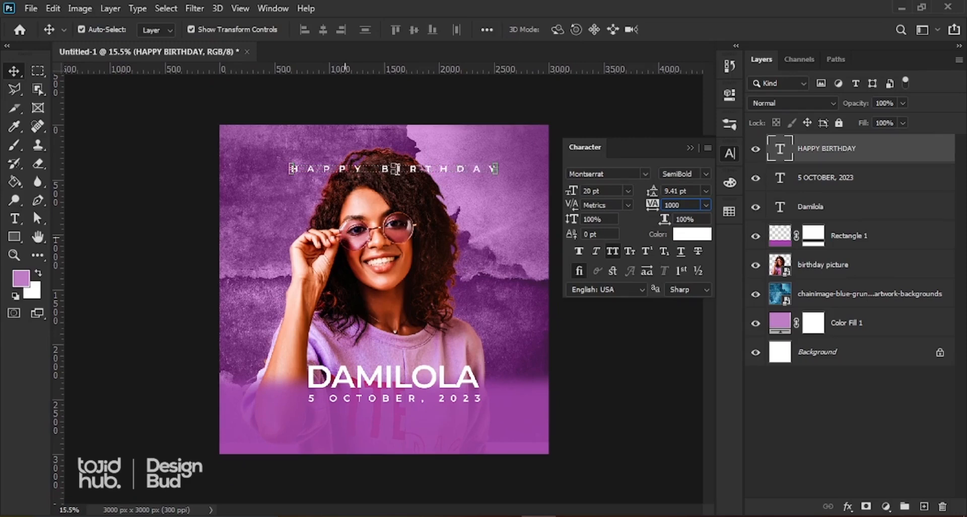
drag(461, 167, 432, 174)
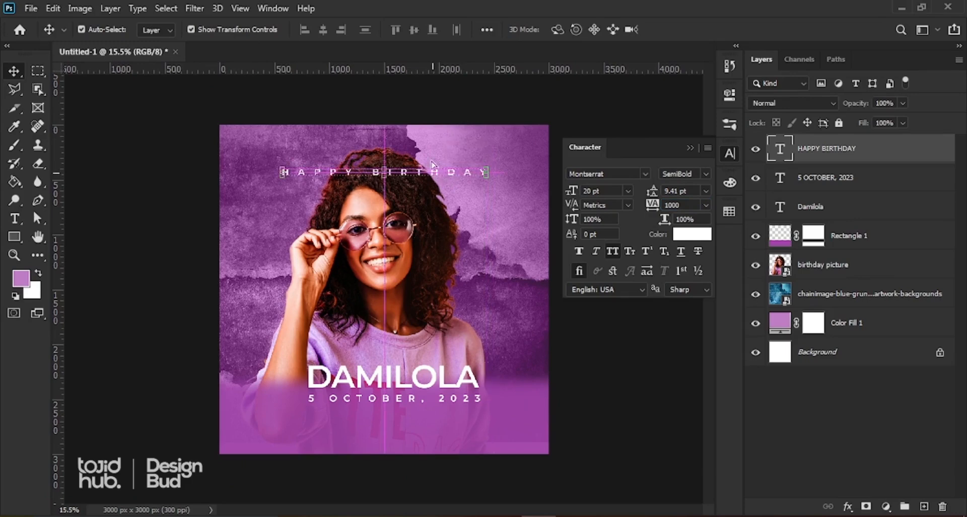
click(415, 233)
scroll(422, 255, down, 1)
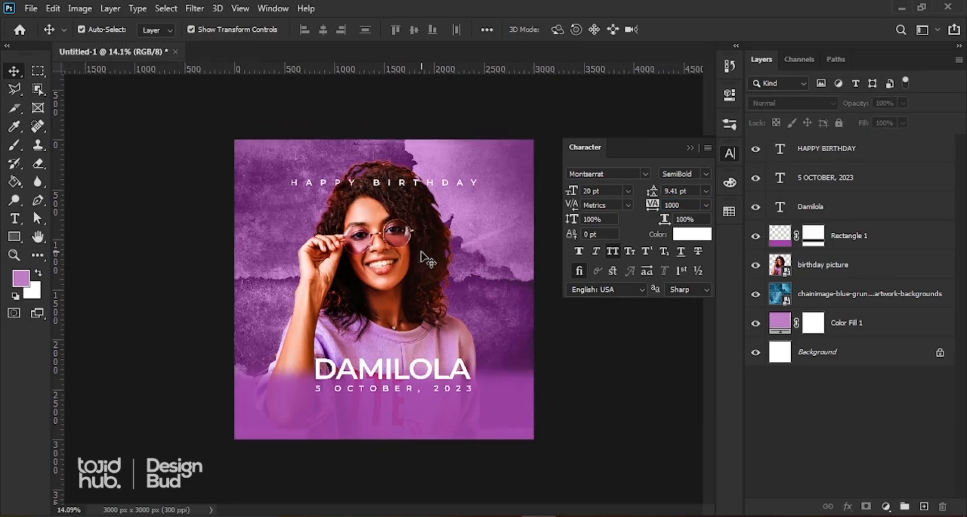
scroll(421, 255, up, 1)
scroll(421, 256, down, 1)
- Duplicate the celebrant's name text over the woman's raised hand, and copy "BIRTH" from the Word document before returning to the Photoshop flyer
drag(366, 375, 318, 271)
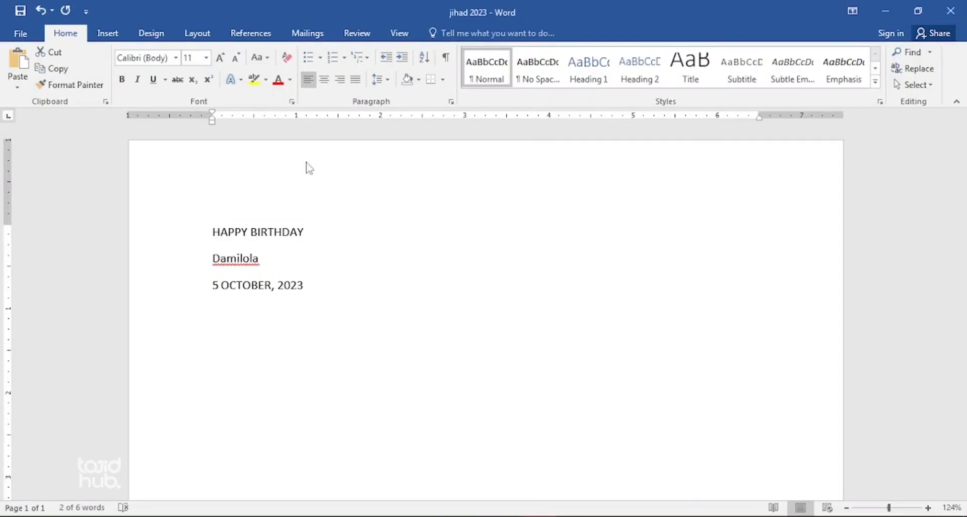
click(257, 232)
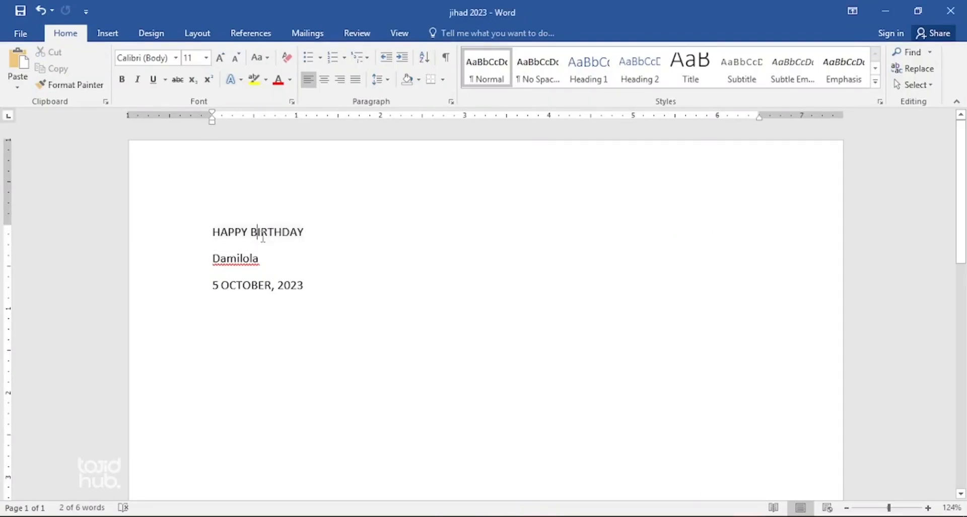
drag(282, 231, 250, 233)
click(473, 516)
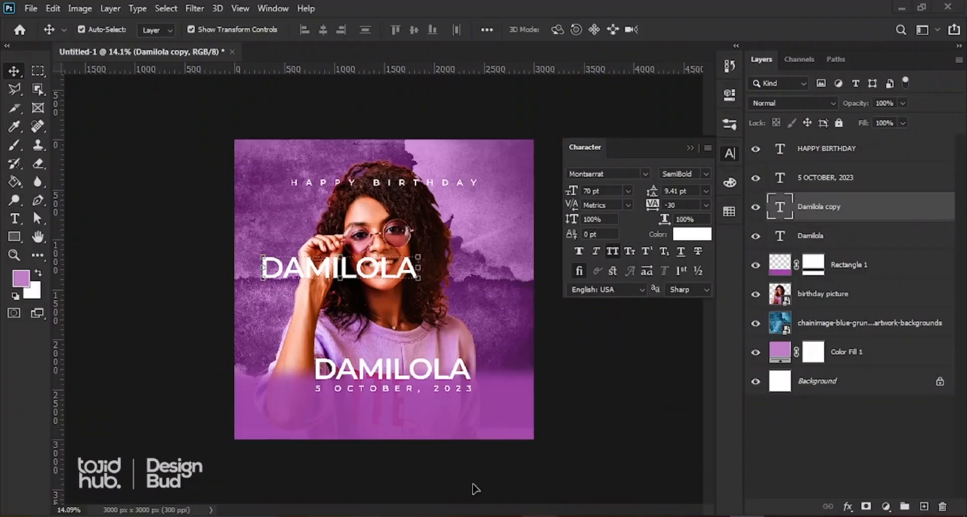
- Replace the duplicated name text with "BIRTH" and commit the text edit
scroll(343, 279, up, 1)
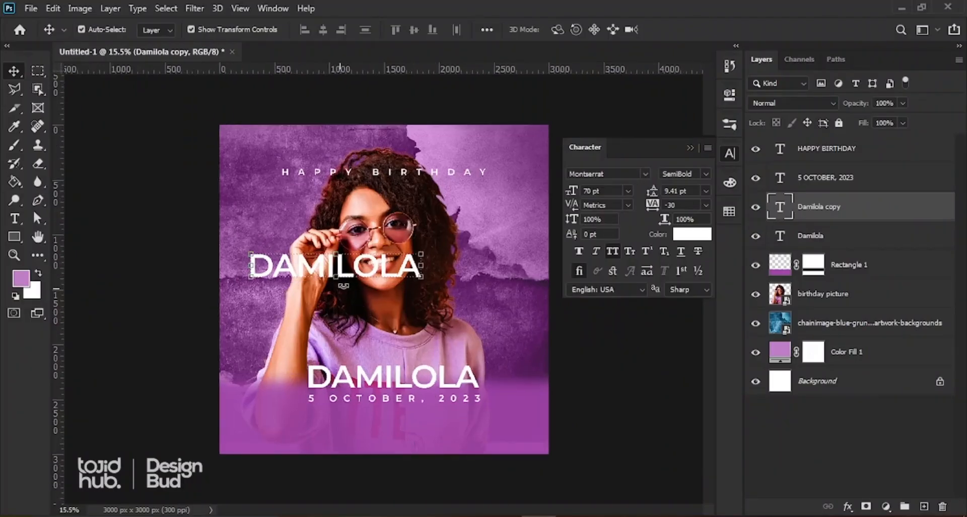
double_click(338, 269)
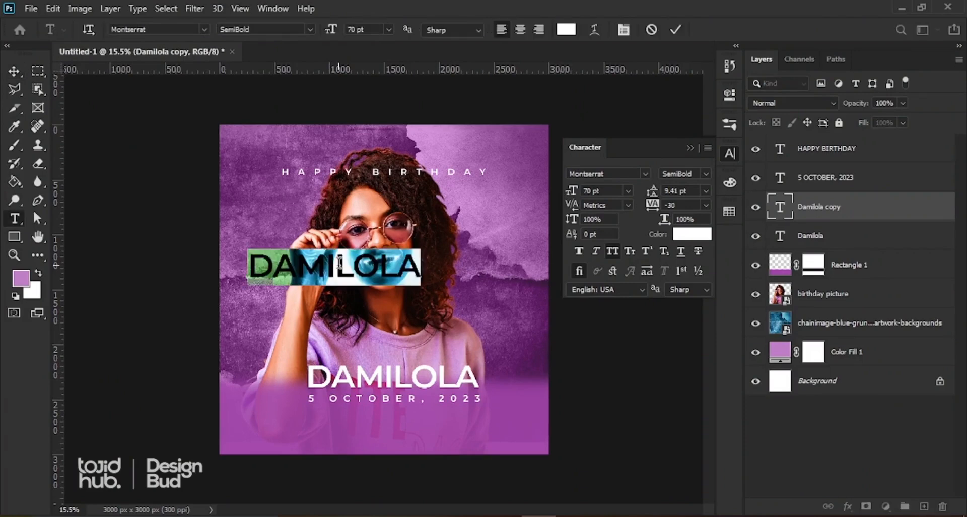
click(342, 267)
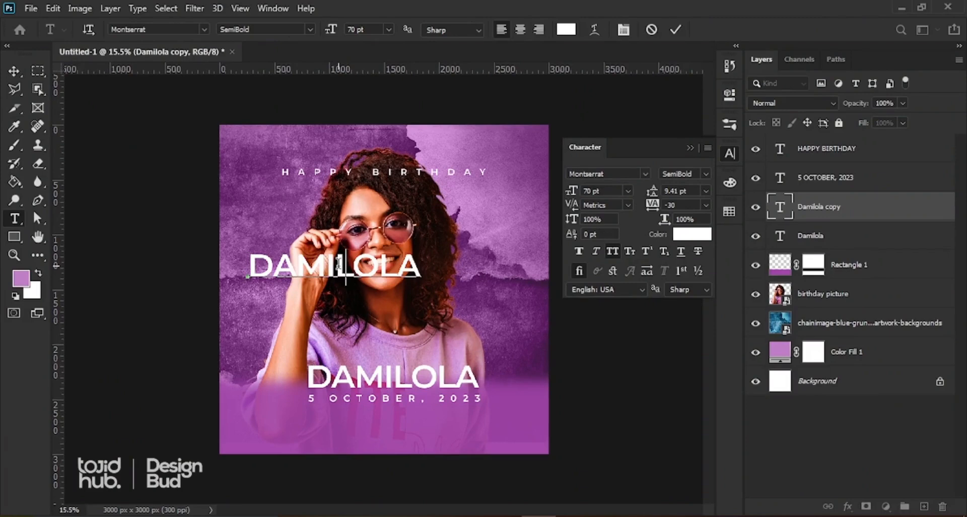
key(ctrl+a)
text(BIRTH)
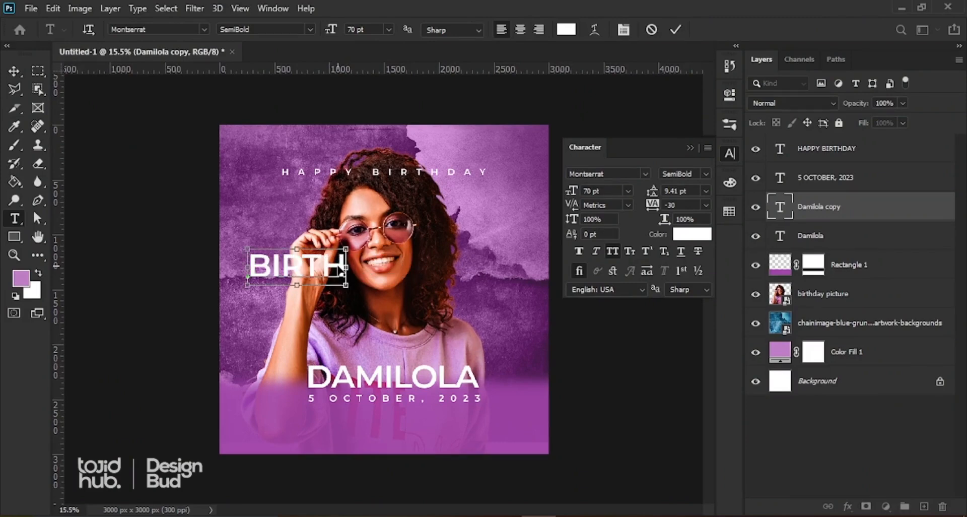
key(ctrl+Return)
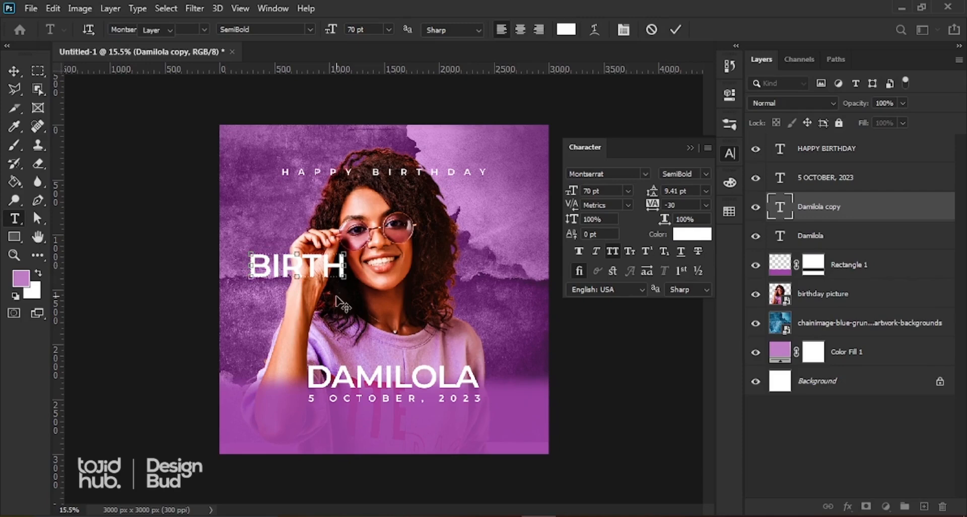
key(v)
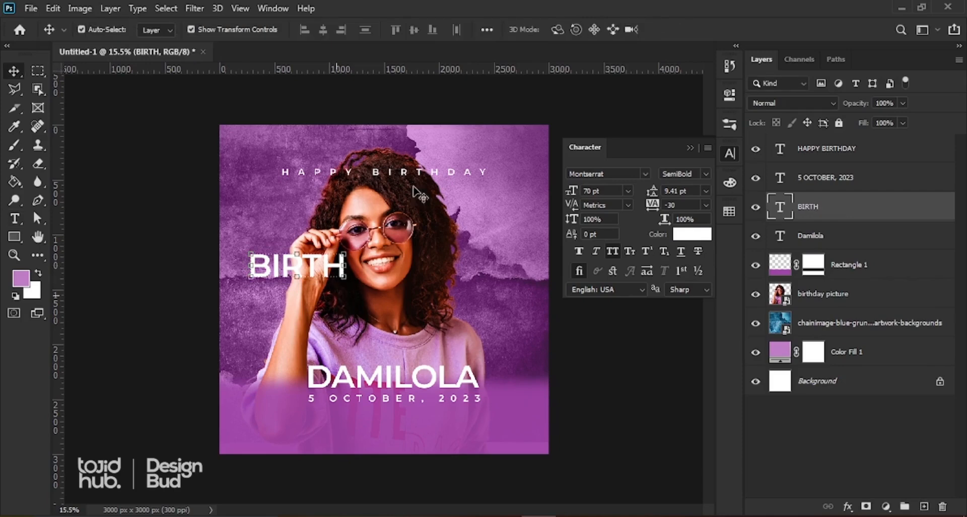
- Set the "BIRTH" text's font weight to Bold and move it up beside the woman's hair, below the "HAPPY BIRTHDAY" line
click(707, 174)
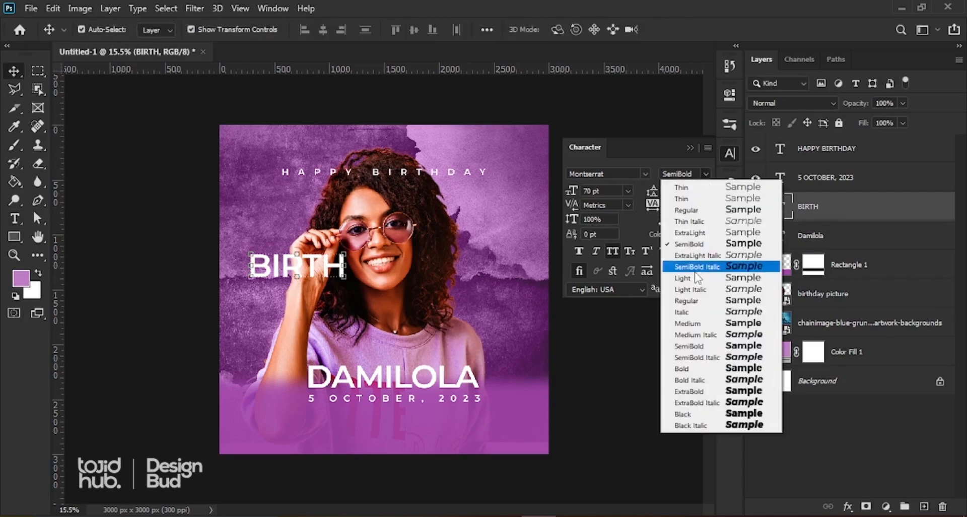
click(688, 373)
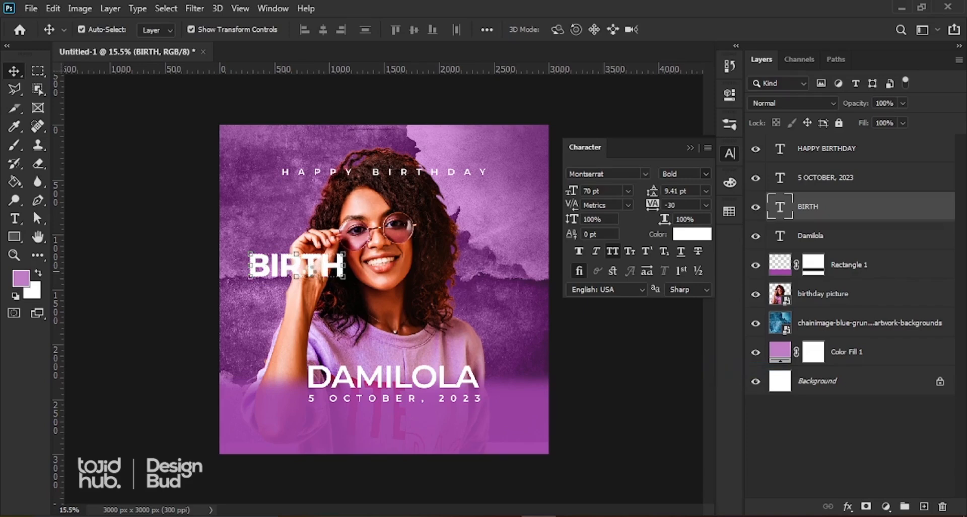
drag(308, 272, 294, 211)
- Collapse the character settings and set the "BIRTH" layer's blend mode to Overlay
click(690, 147)
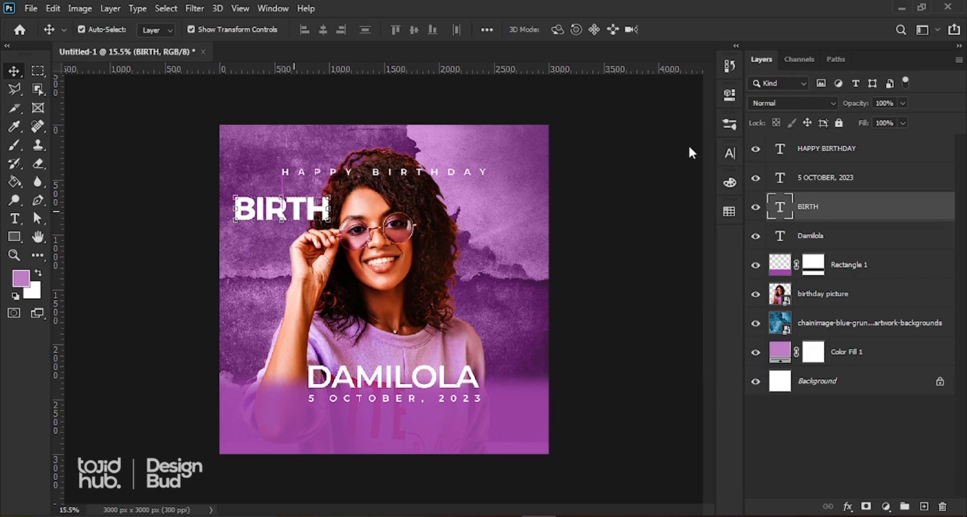
click(786, 103)
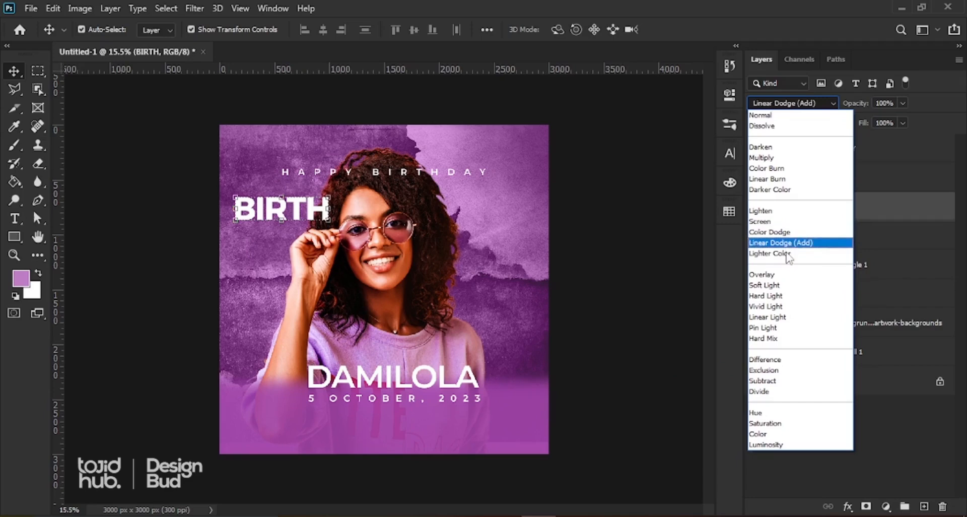
click(780, 277)
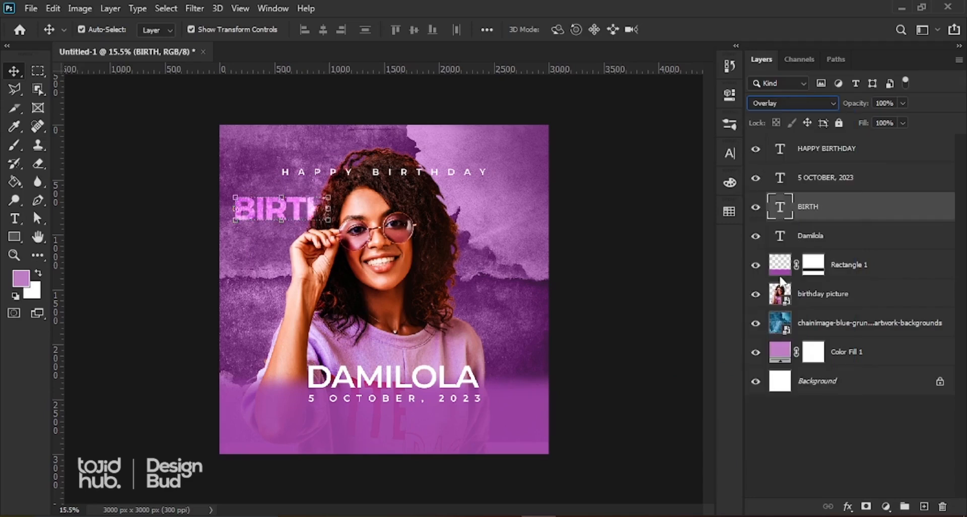
- Move the "BIRTH" text to the flyer's upper-left corner and enlarge it to about 212%, then by another 123%, across the top
drag(295, 217, 331, 203)
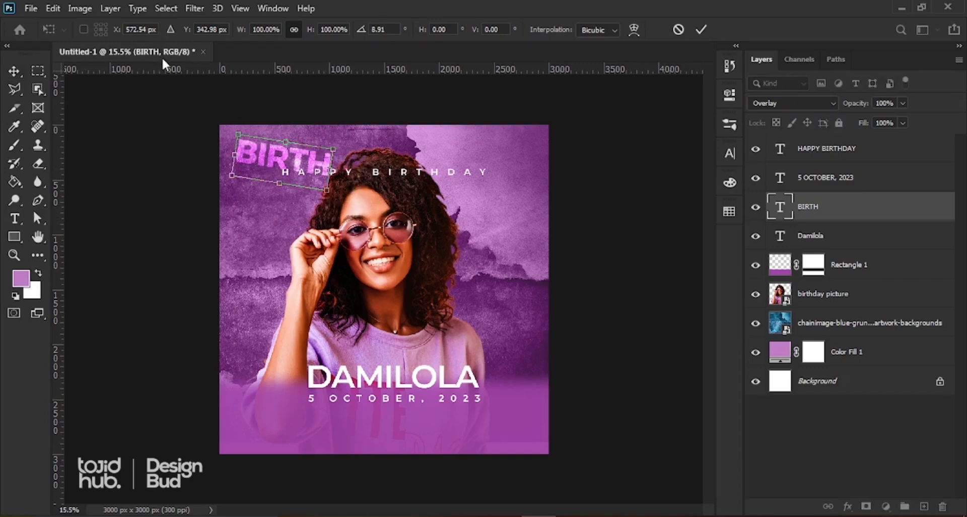
key(ctrl+z)
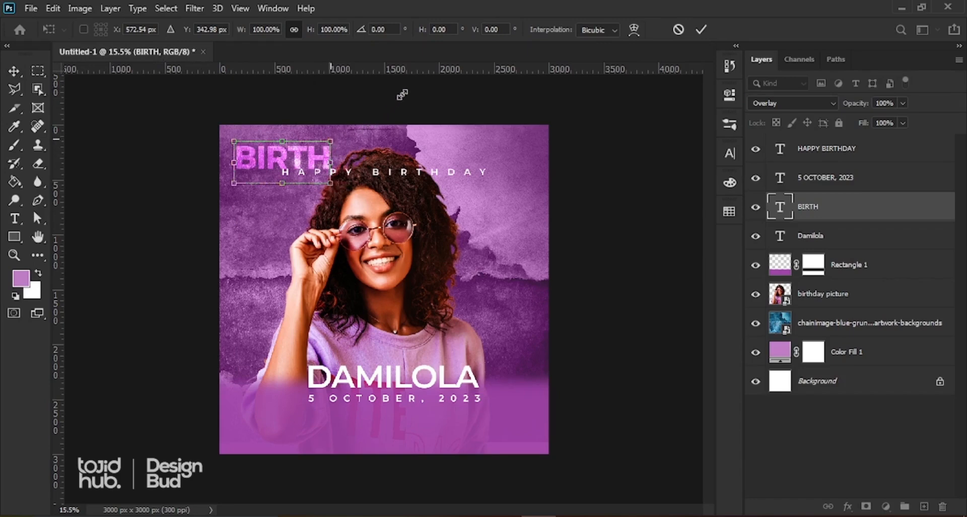
drag(330, 141, 351, 136)
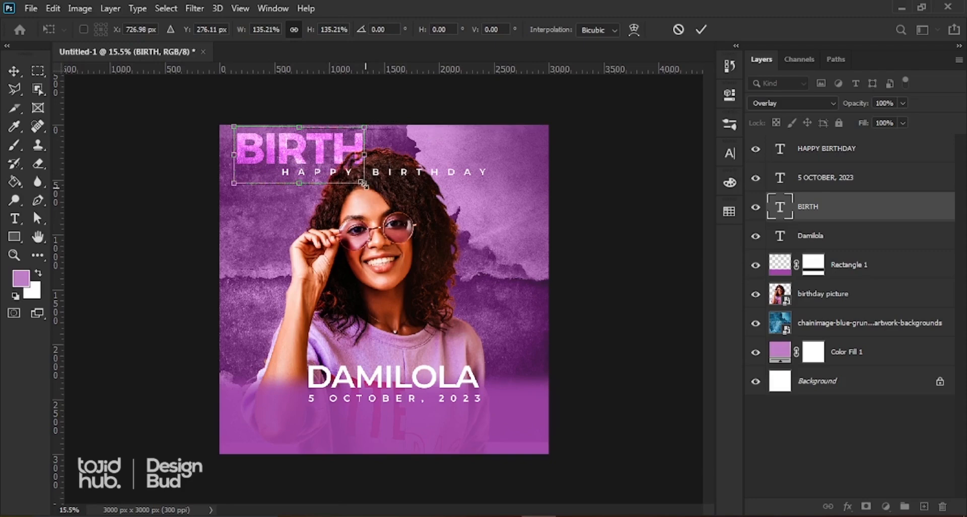
drag(362, 184, 429, 234)
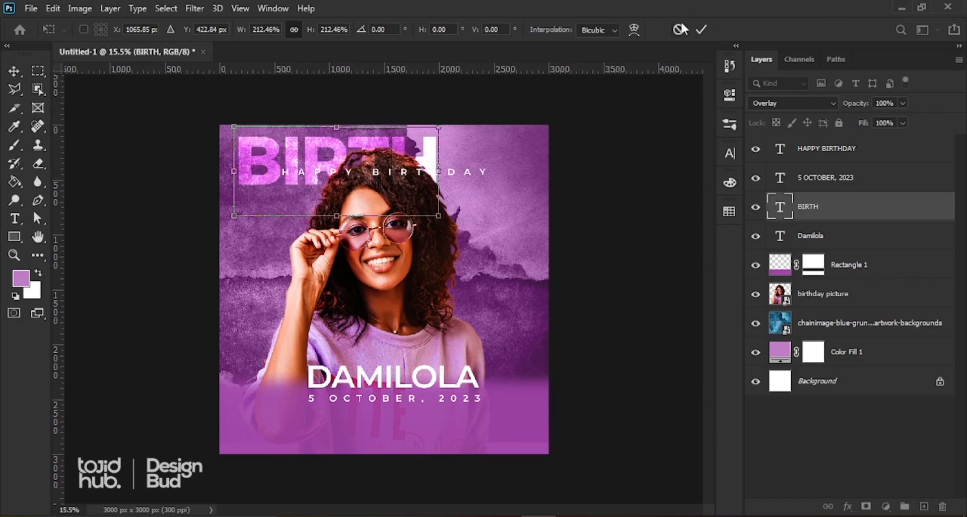
click(701, 29)
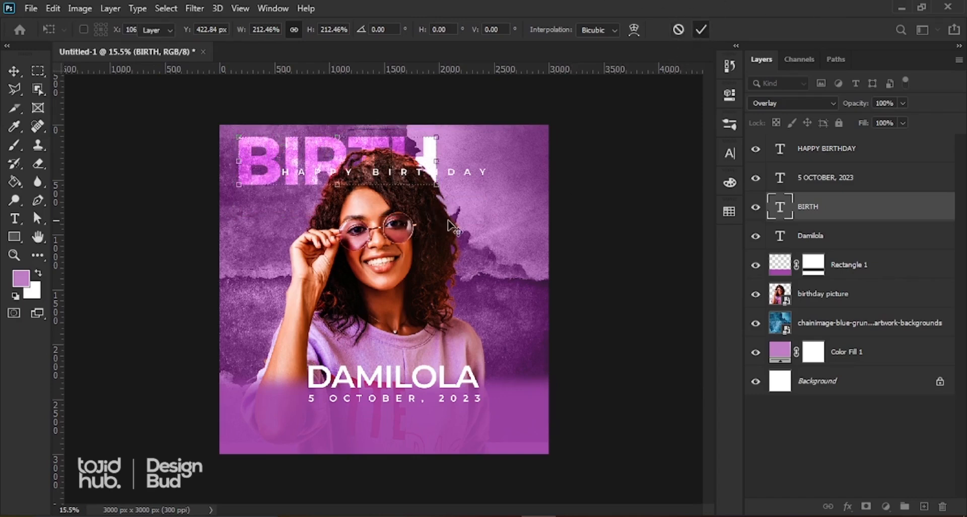
drag(437, 186, 490, 243)
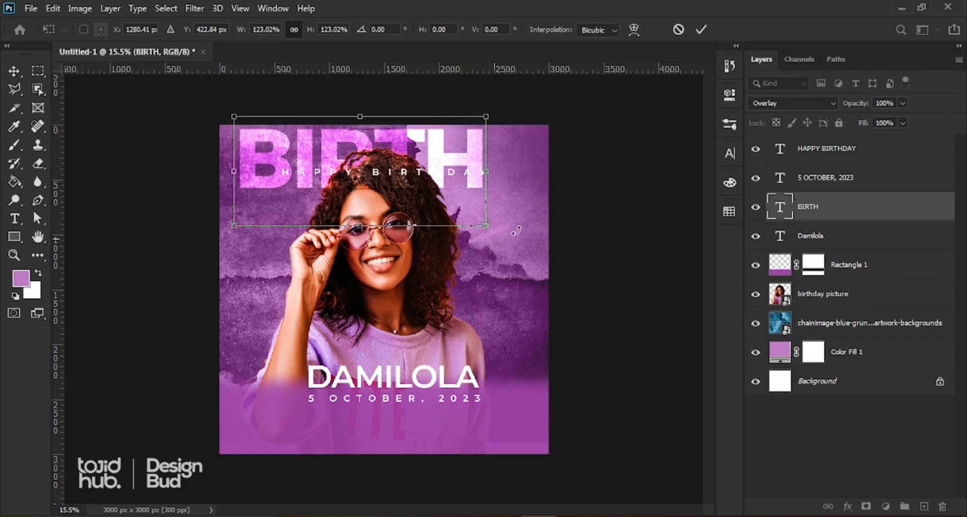
drag(518, 230, 526, 223)
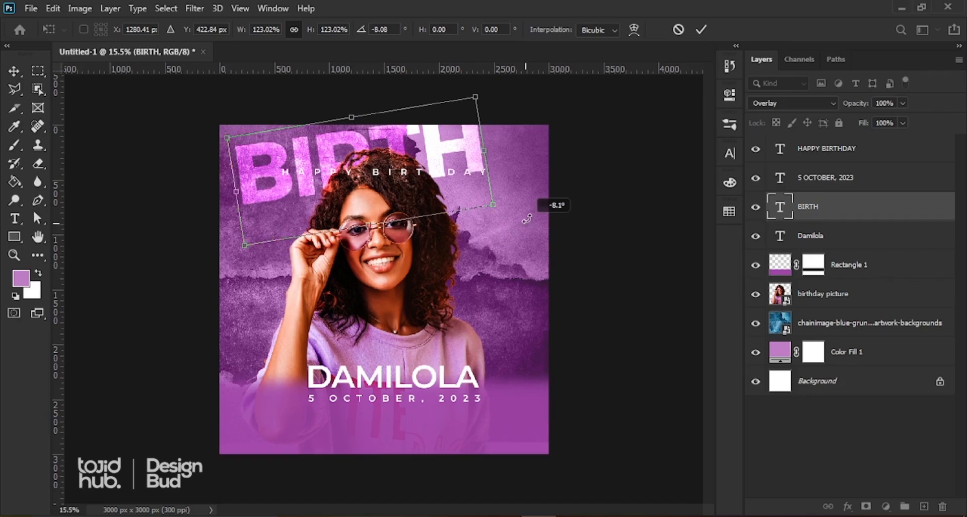
drag(529, 219, 498, 227)
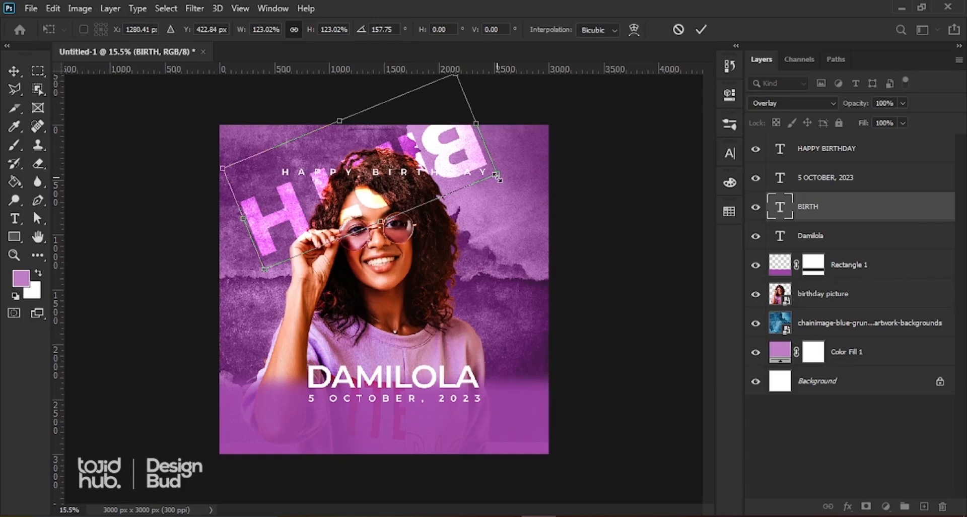
key(ctrl+z)
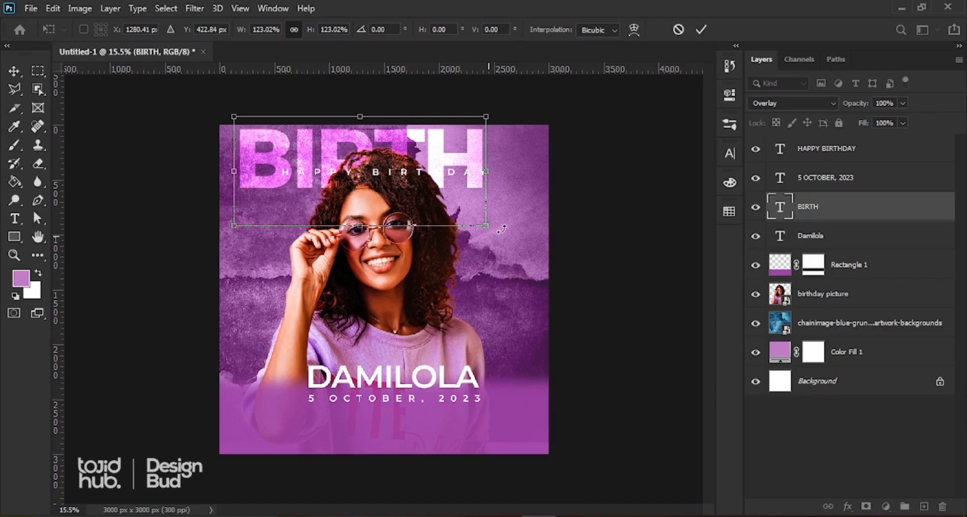
- Tilt the "BIRTH" text to about -11.24°, shift it past the flyer's left edge, scale it to about 155%, and commit the transform
drag(507, 225, 481, 230)
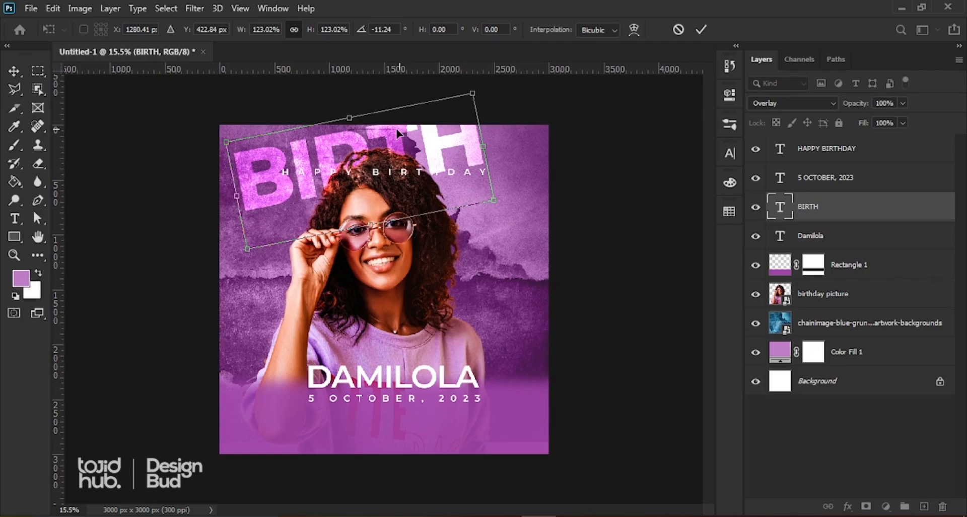
drag(406, 134, 361, 131)
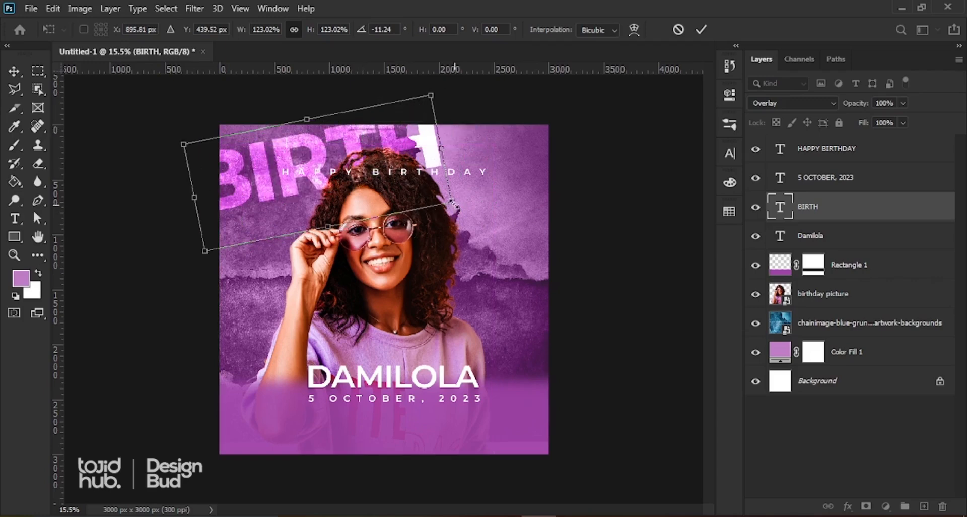
drag(453, 201, 532, 205)
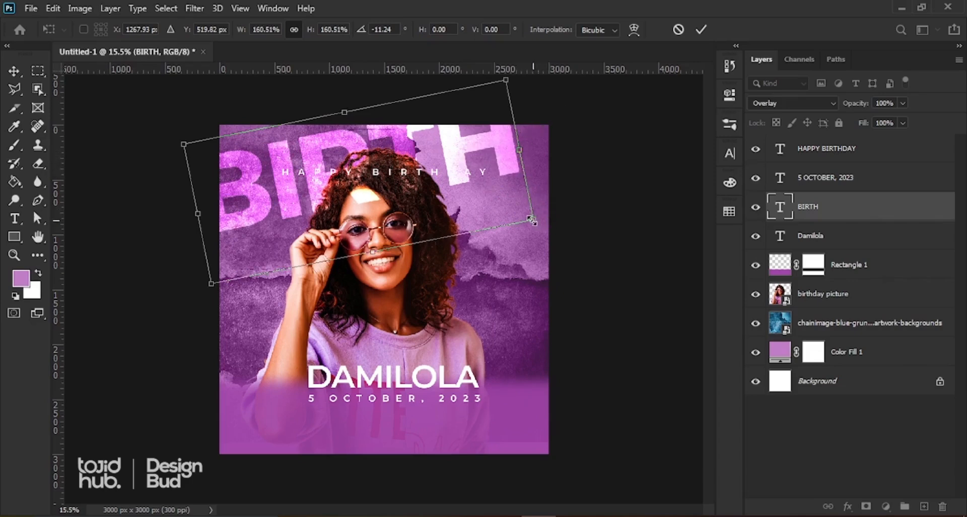
drag(532, 220, 523, 218)
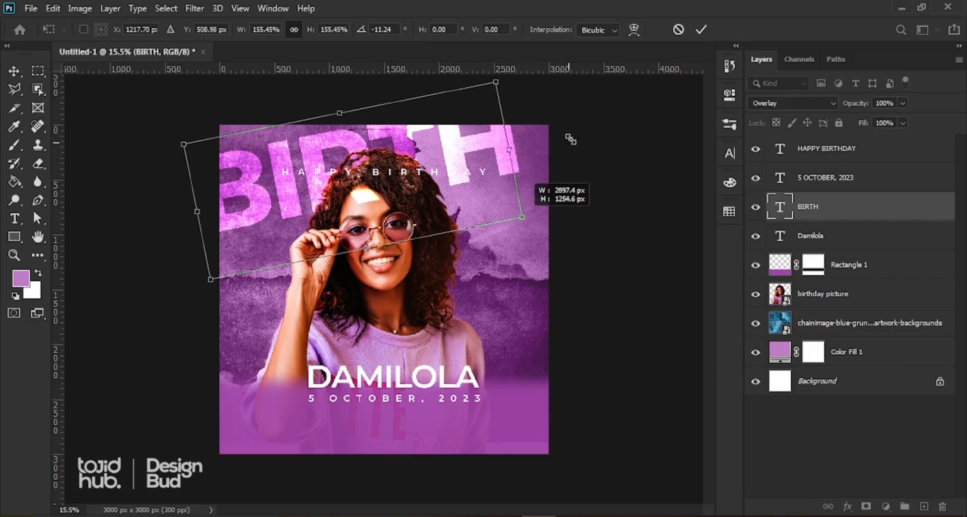
click(700, 30)
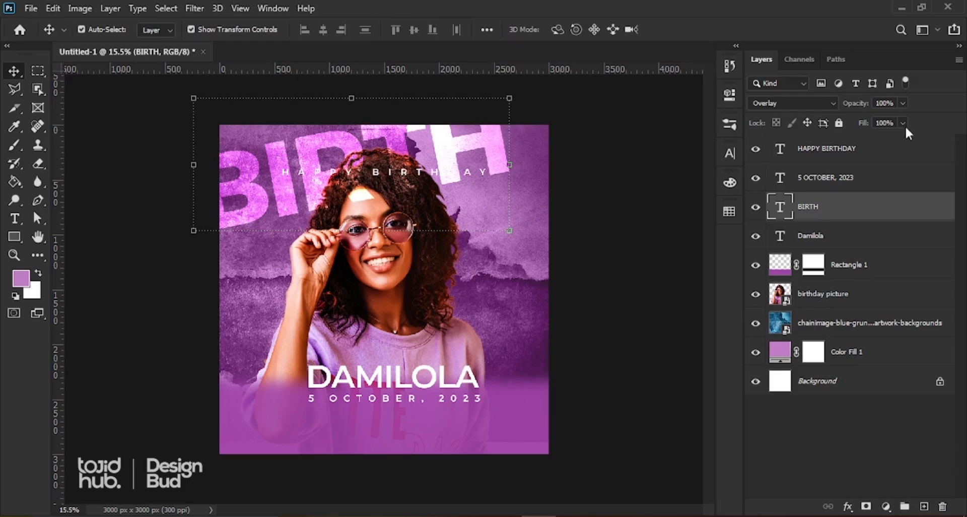
- Set the "BIRTH" layer's opacity to 56%
click(902, 103)
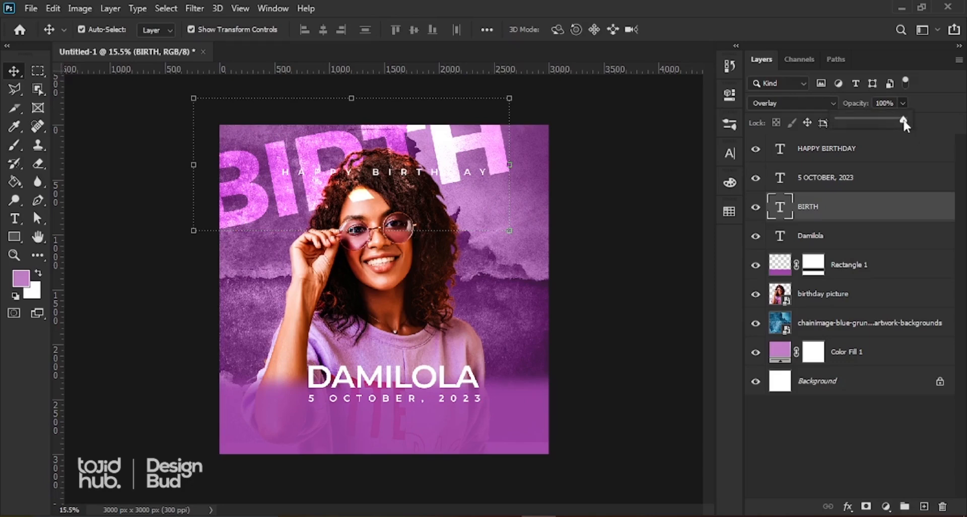
drag(906, 119, 887, 121)
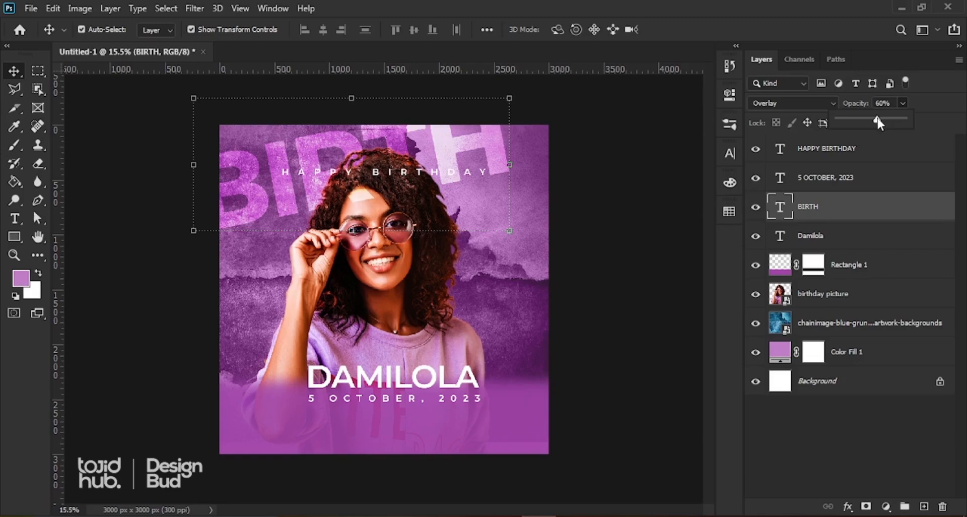
drag(877, 117, 874, 120)
click(897, 103)
drag(893, 103, 785, 108)
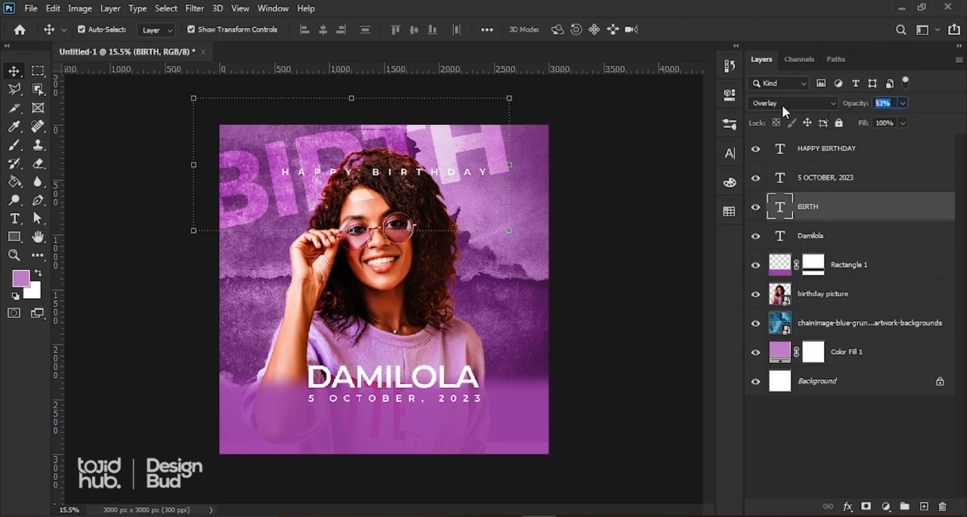
text(56)
key(Return)
- Duplicate the tilted "BIRTH" text directly below the original, switch to the Word document and select "DAY" in its birthday heading
drag(279, 163, 293, 248)
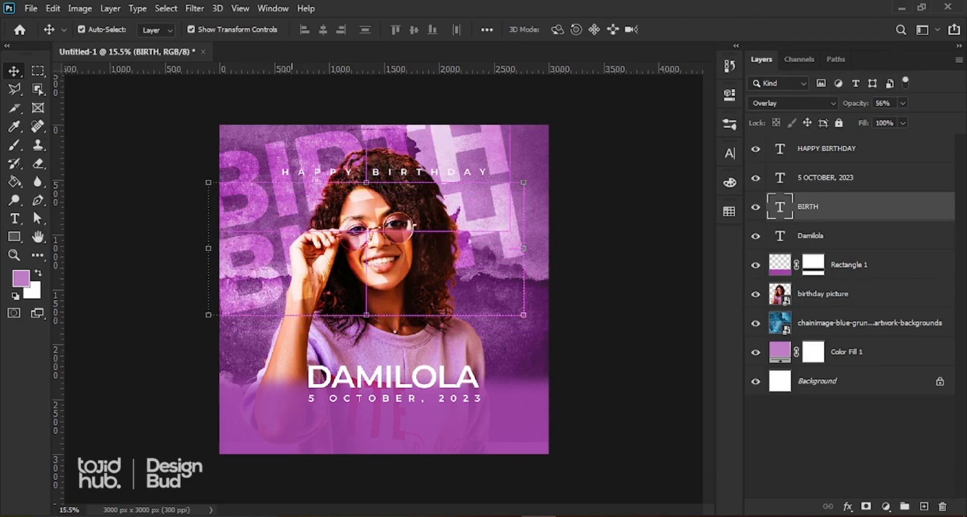
key(alt+Tab)
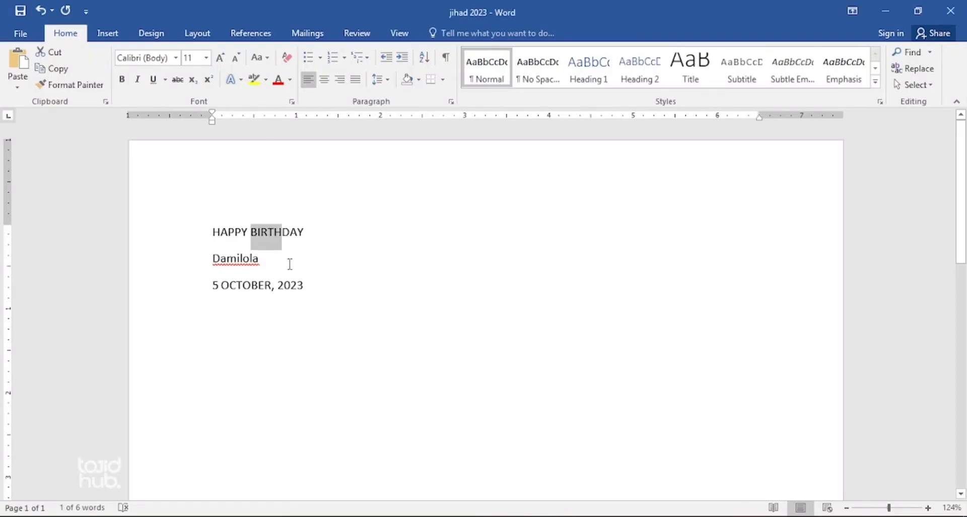
click(293, 228)
double_click(298, 231)
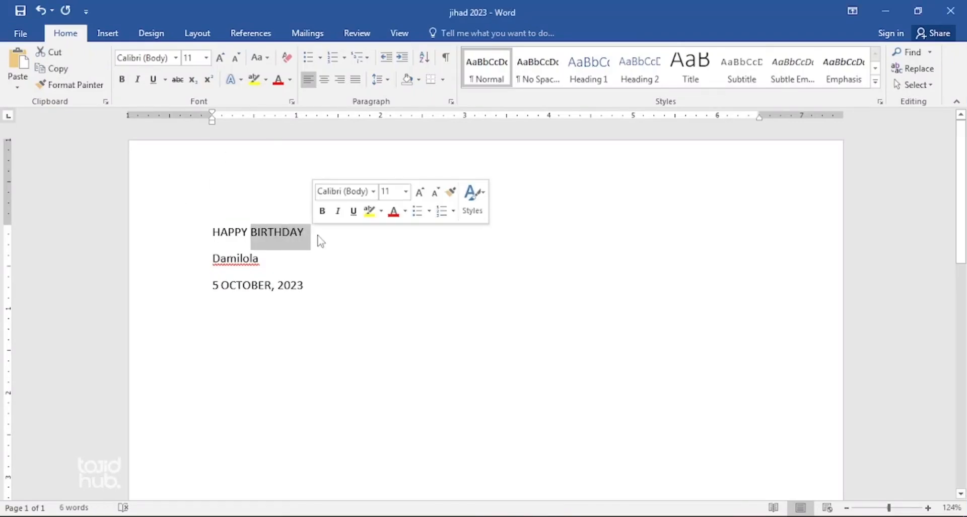
click(300, 232)
drag(285, 234, 309, 237)
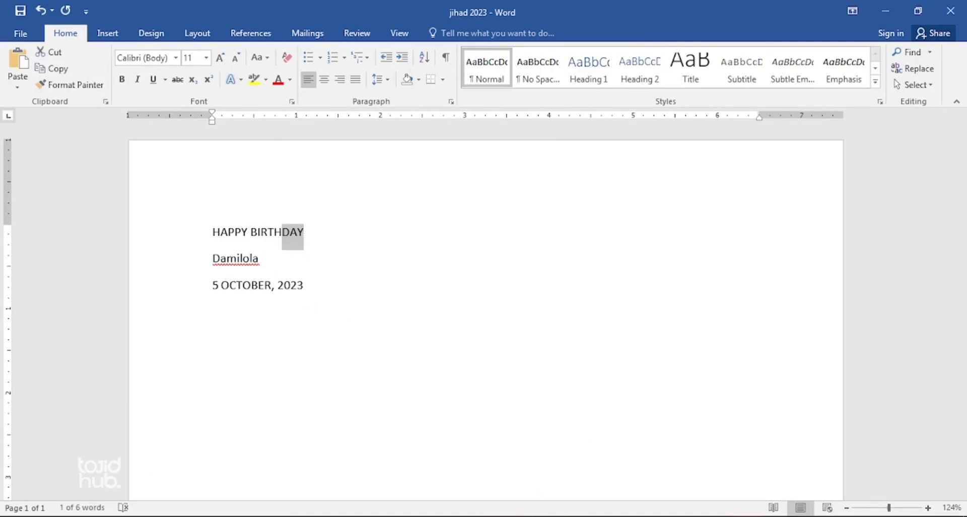
- Switch back to Photoshop, replace the duplicated "BIRTH" text with "DAY" and commit the edit
click(538, 515)
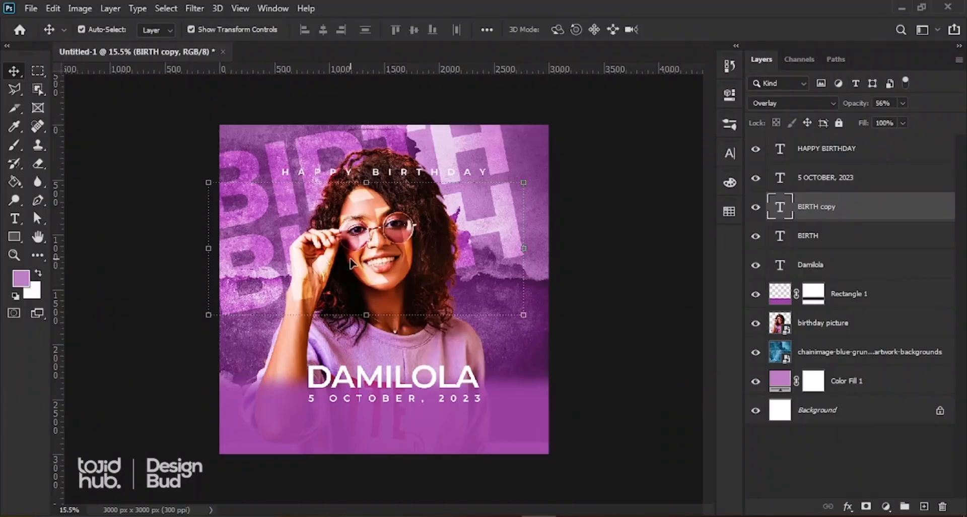
scroll(351, 261, up, 1)
scroll(351, 260, up, 1)
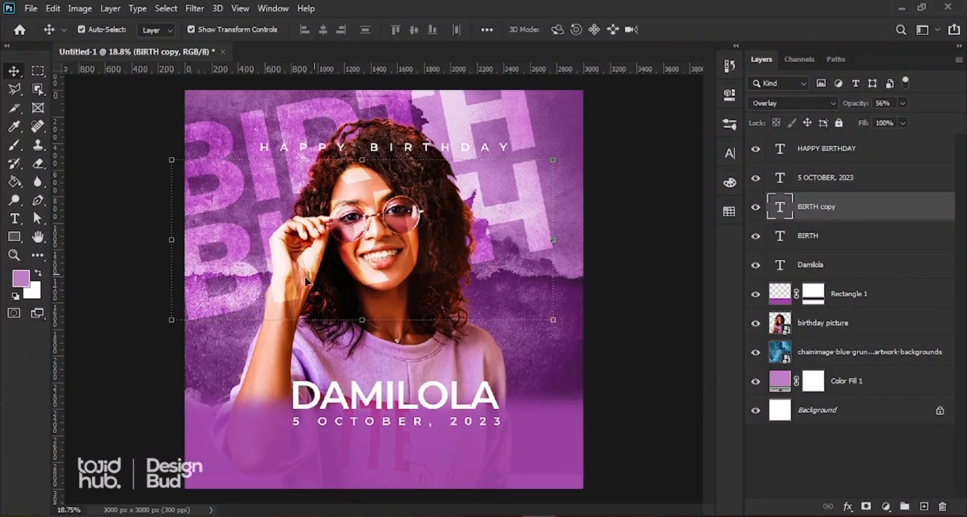
key(t)
double_click(255, 289)
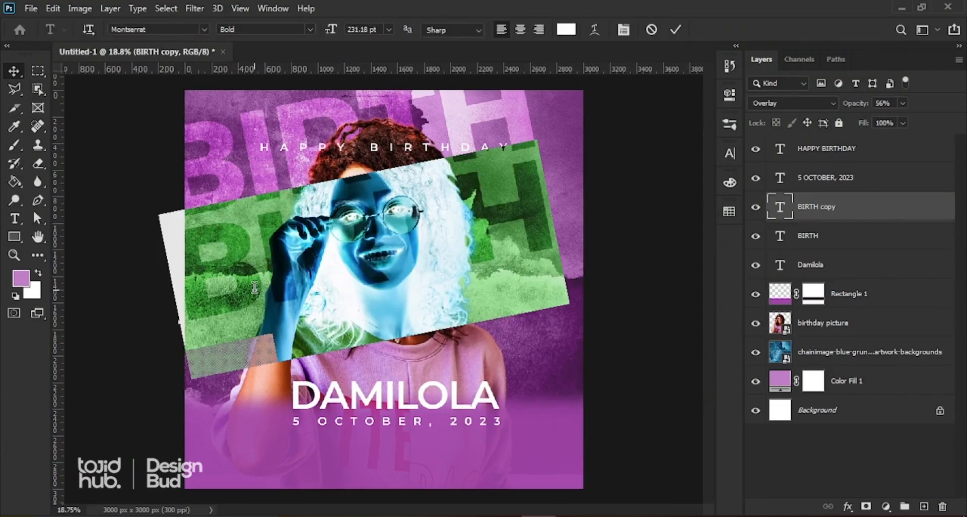
key(BackSpace)
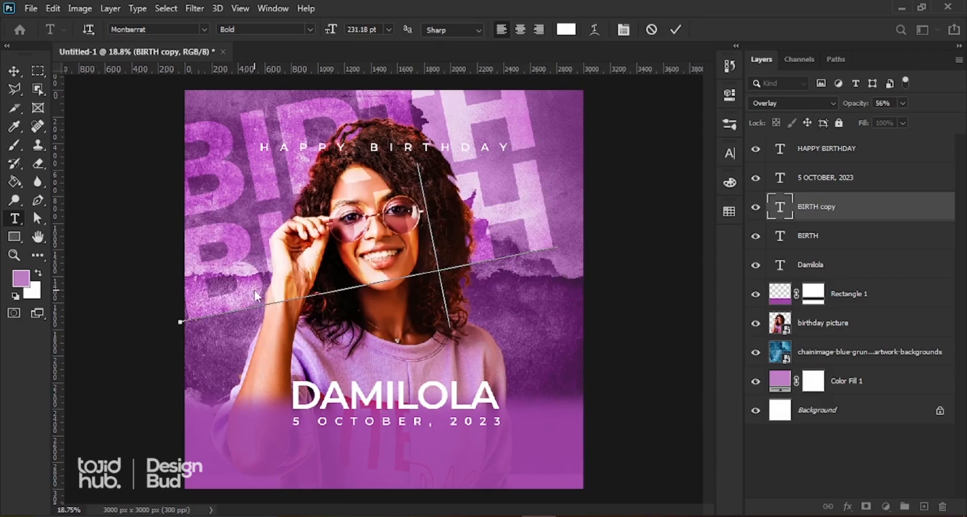
text(DAY)
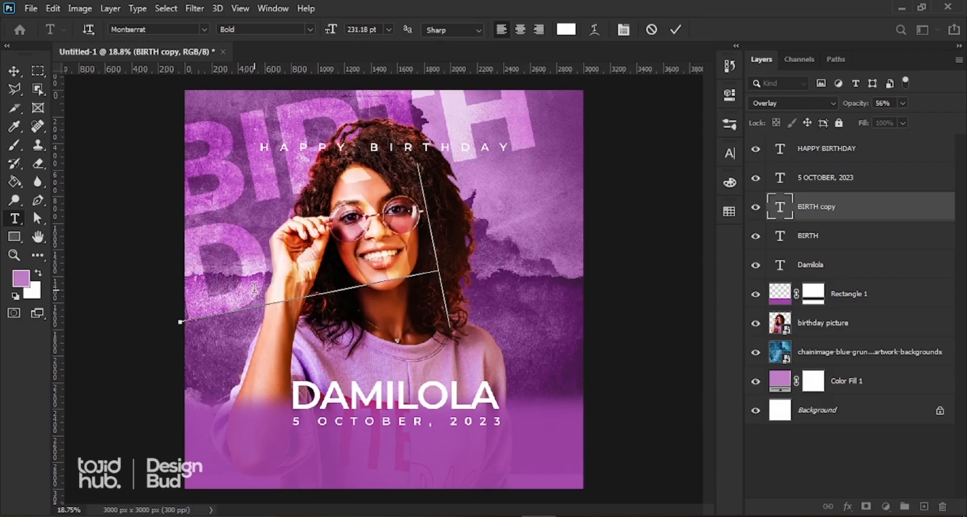
drag(254, 287, 280, 268)
key(ctrl+Return)
key(v)
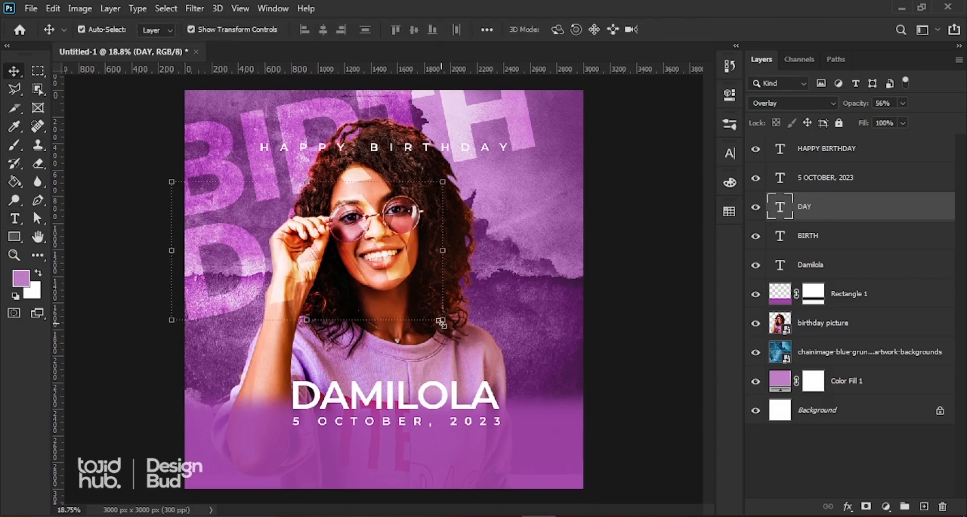
- Scale the "DAY" text to about 63.87%, place it directly under "BIRTH" at the flyer's left edge, and commit the transform
mouse_move(439, 321)
mouse_down()
mouse_move(417, 317)
mouse_move(442, 324)
mouse_up()
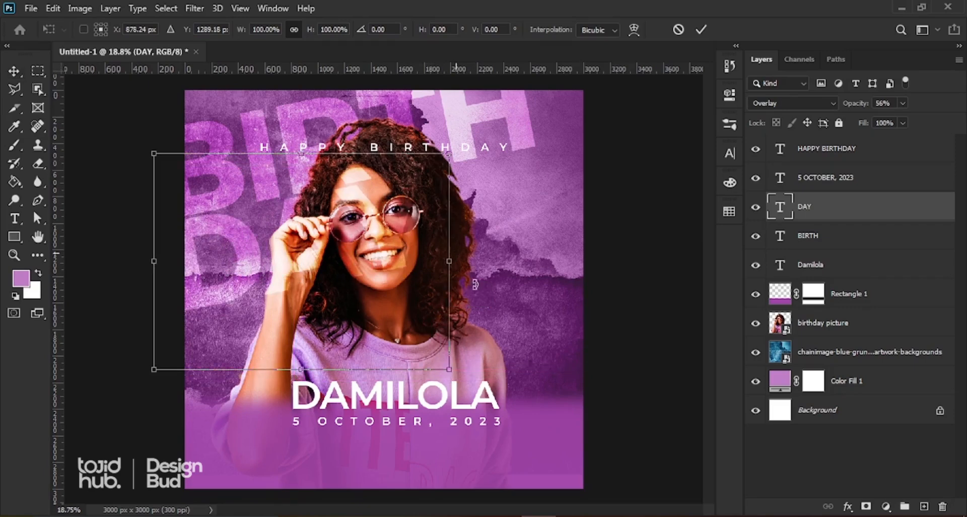
drag(450, 371, 336, 287)
drag(263, 216, 270, 245)
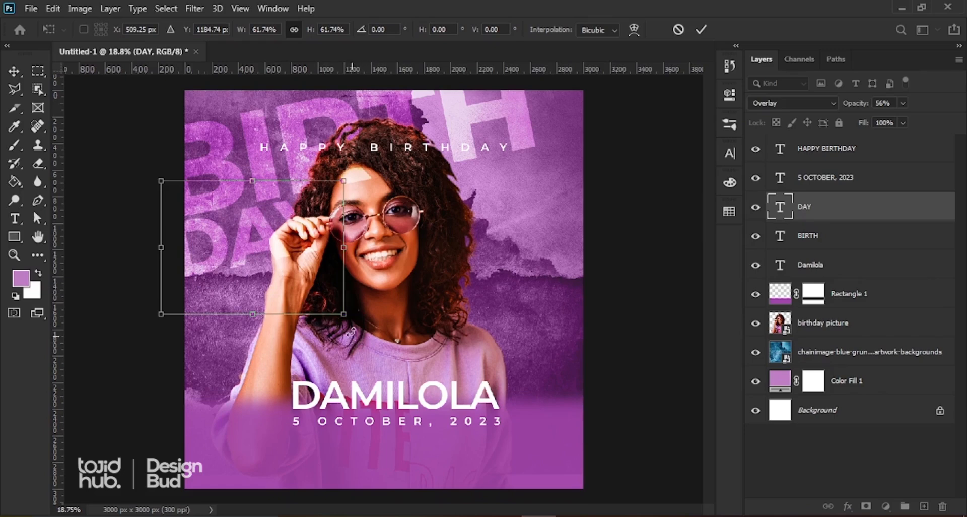
drag(345, 315, 350, 318)
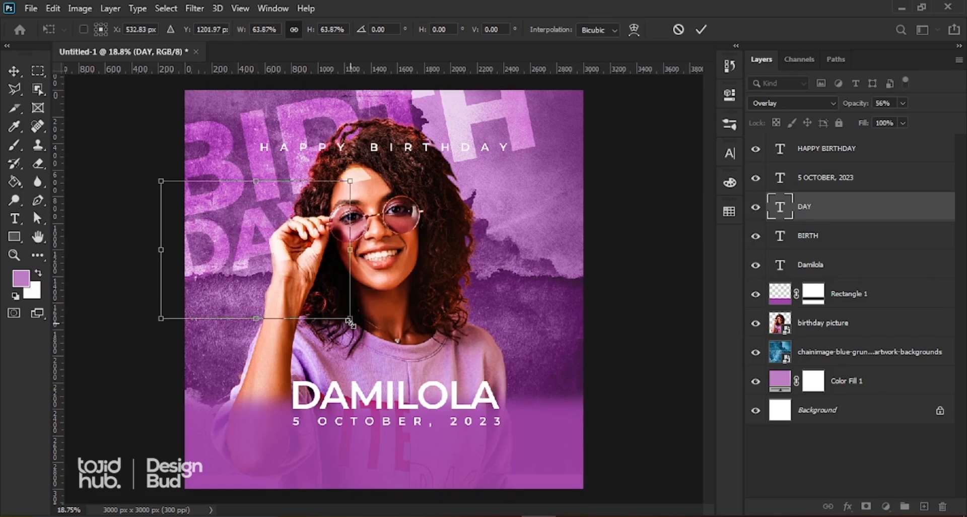
drag(249, 227, 247, 235)
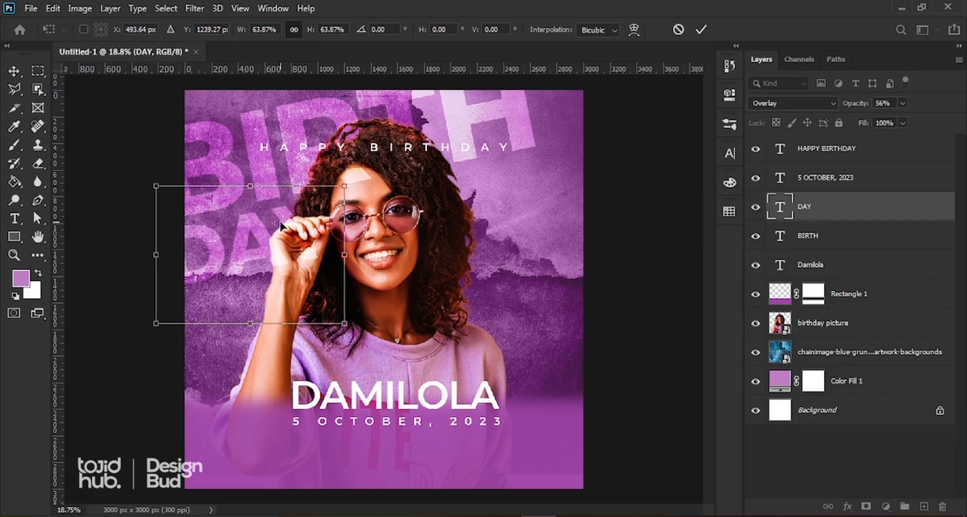
key(Return)
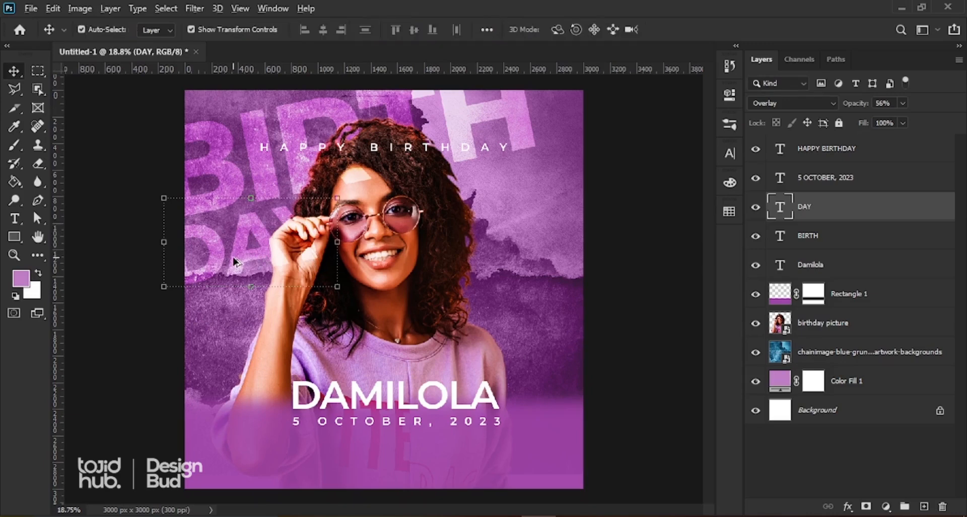
- Duplicate the "DAY" text to the right of the woman's head, below the end of "BIRTH", and deselect it
drag(258, 260, 514, 209)
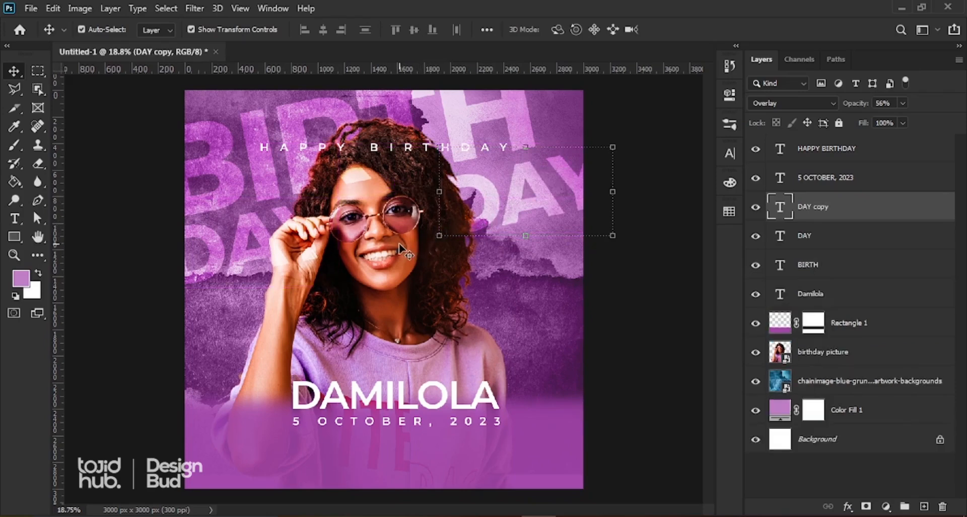
scroll(399, 243, down, 3)
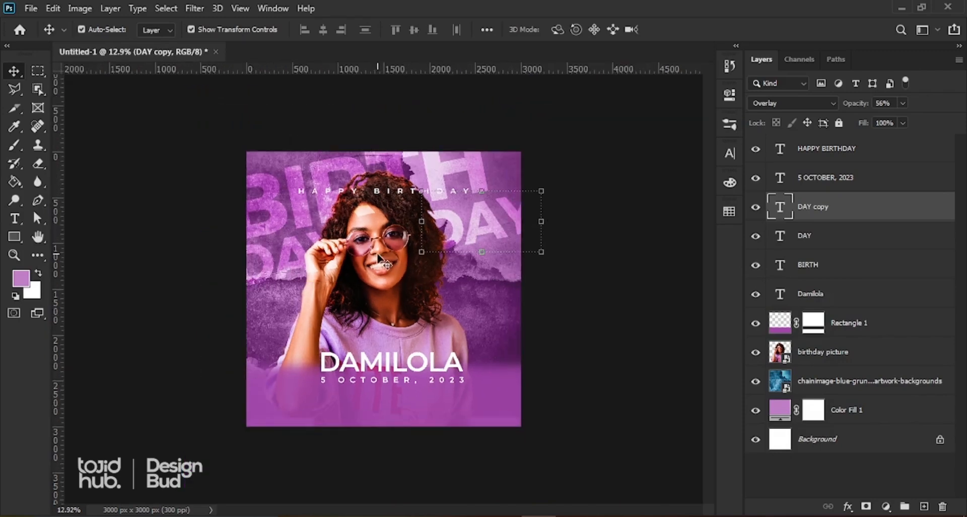
scroll(372, 286, down, 1)
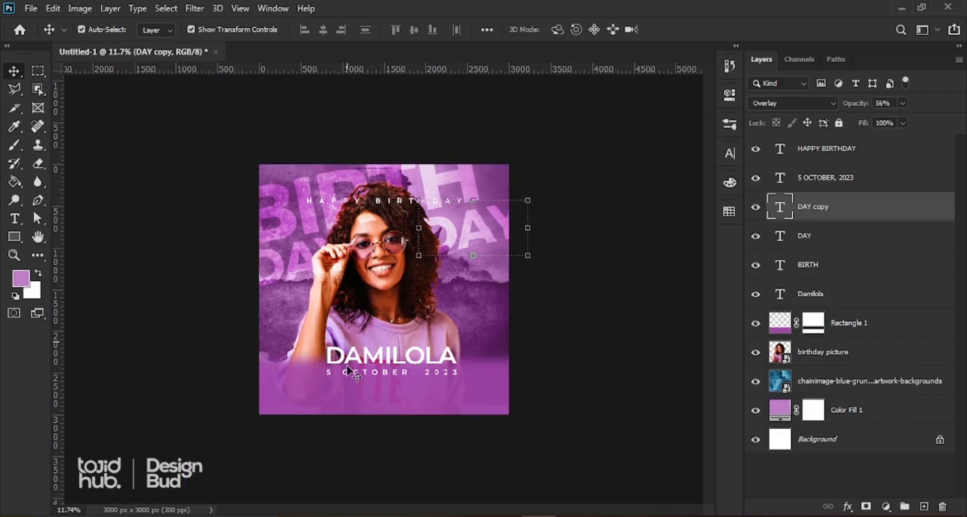
scroll(391, 303, up, 1)
click(441, 110)
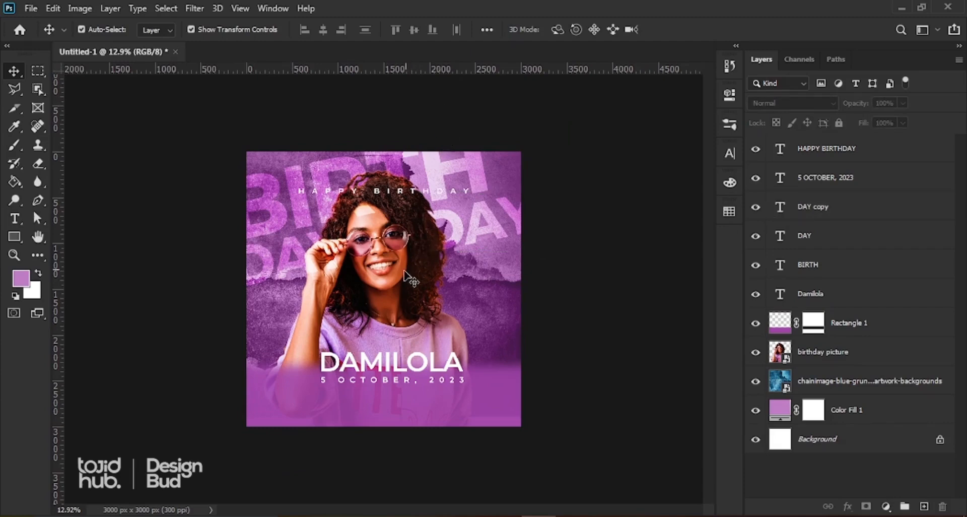
scroll(386, 328, up, 2)
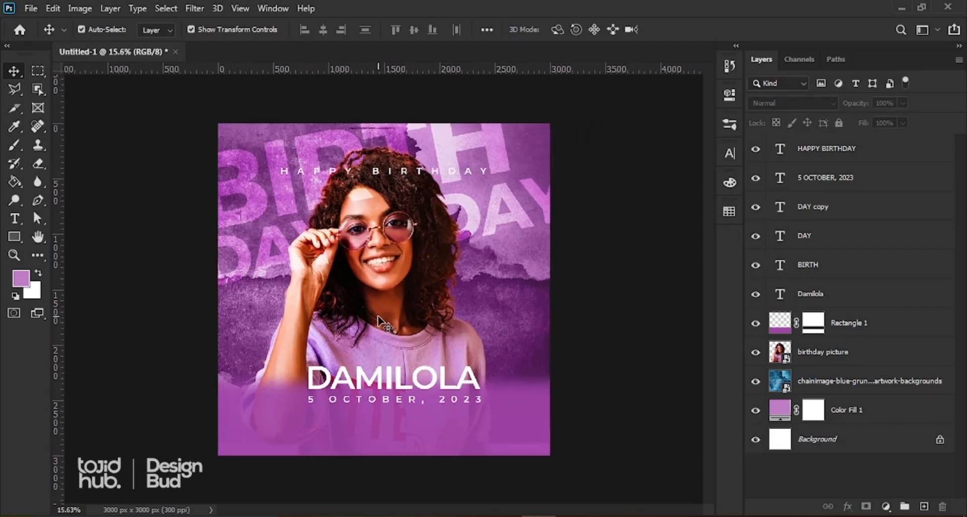
scroll(377, 318, down, 1)
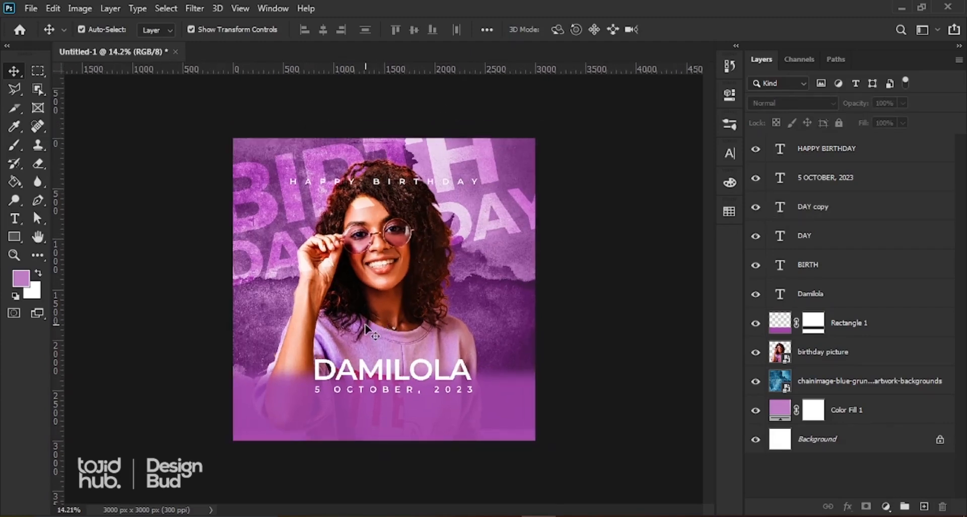
- Duplicate the celebrant's name below the date and open the character settings for the copy
key(z)
key(s)
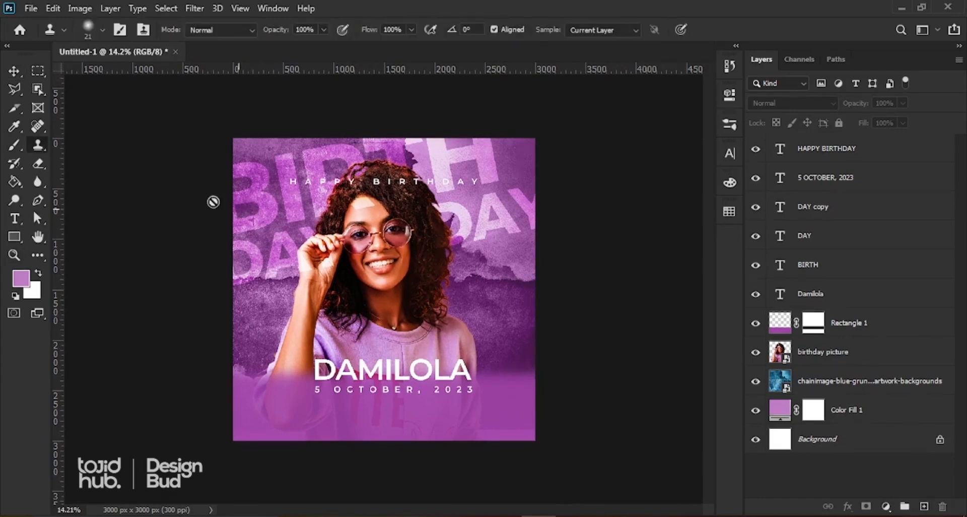
click(14, 71)
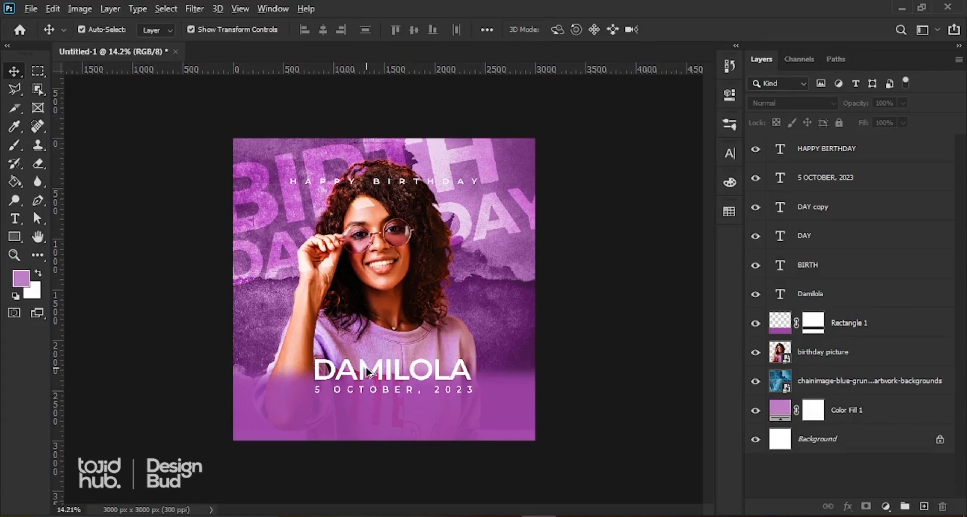
drag(366, 371, 355, 414)
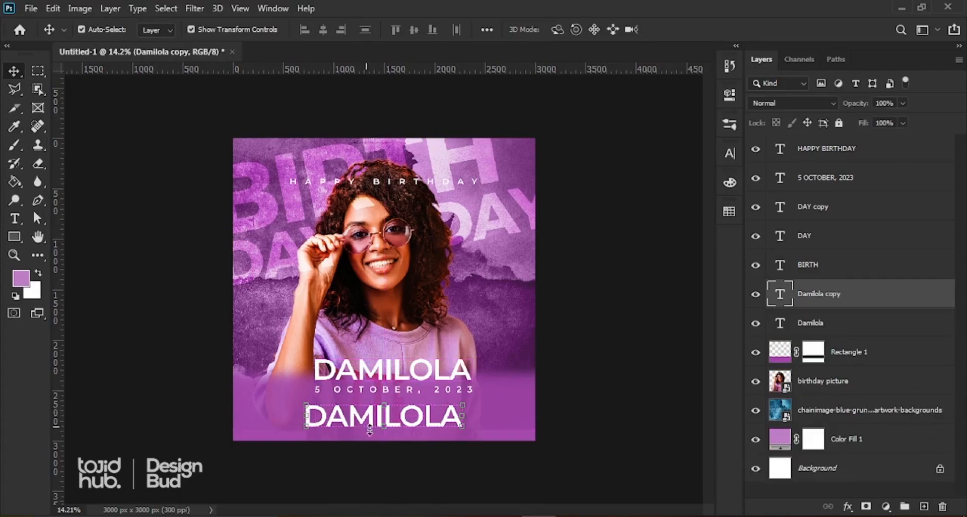
click(729, 153)
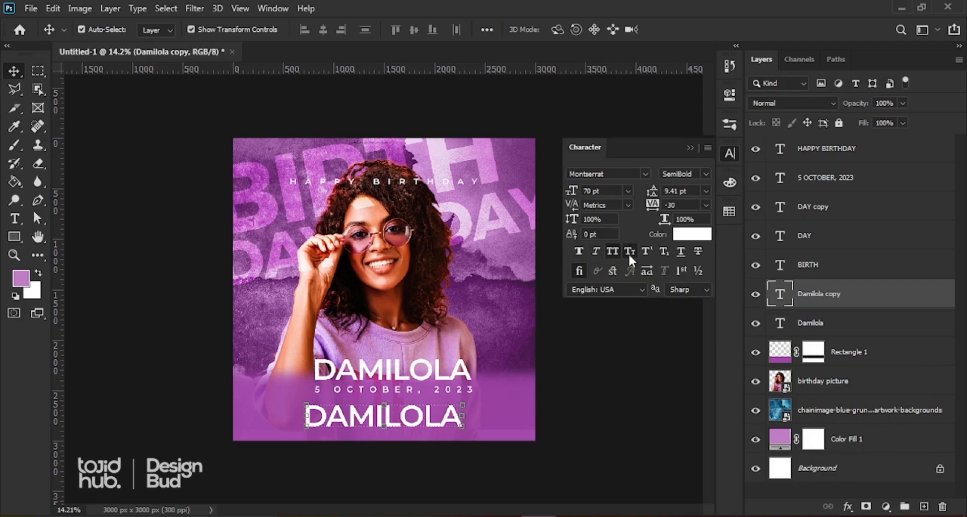
- Try small caps, superscript, subscript and underline on the duplicated name
click(628, 253)
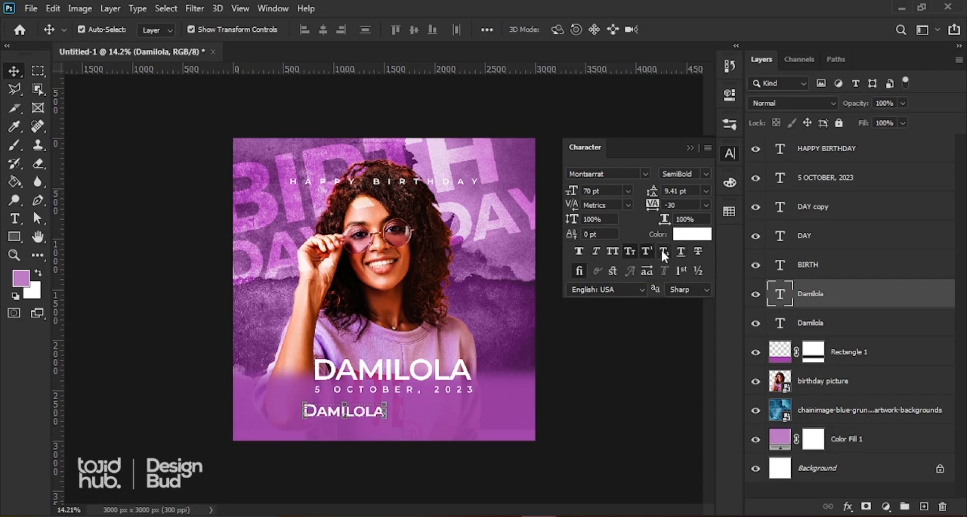
click(662, 251)
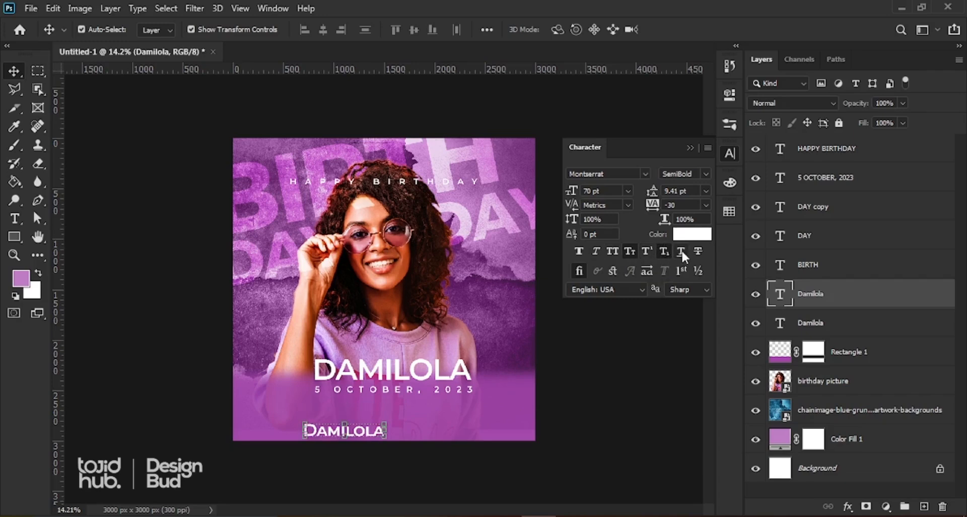
click(682, 250)
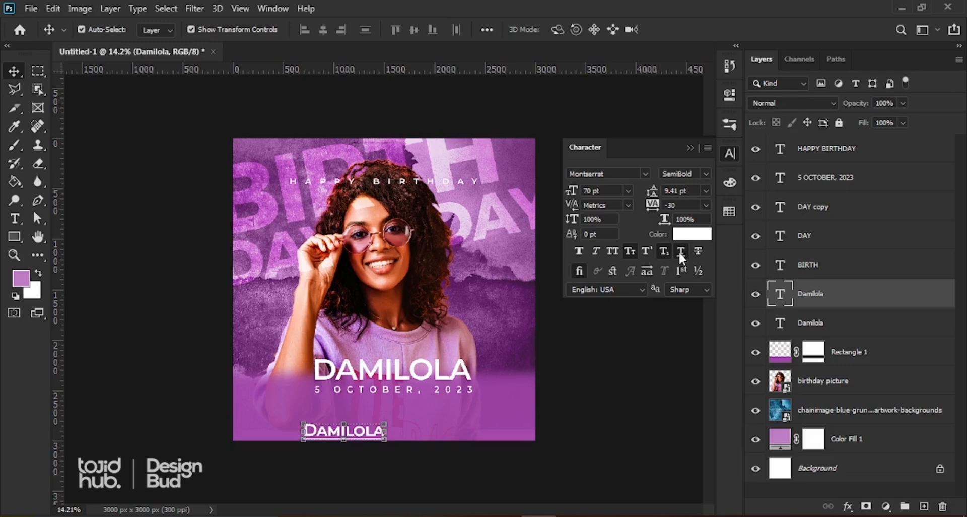
click(664, 251)
click(630, 251)
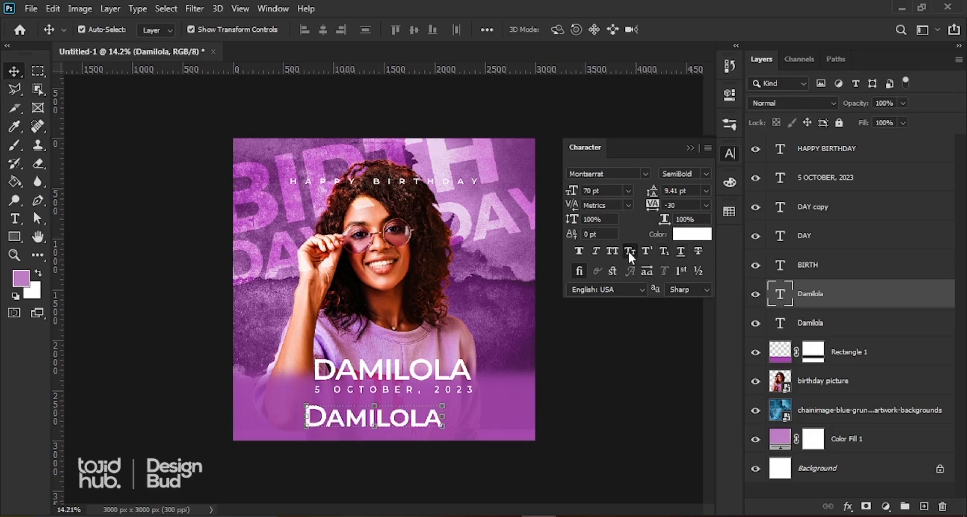
click(629, 251)
key(ctrl+z)
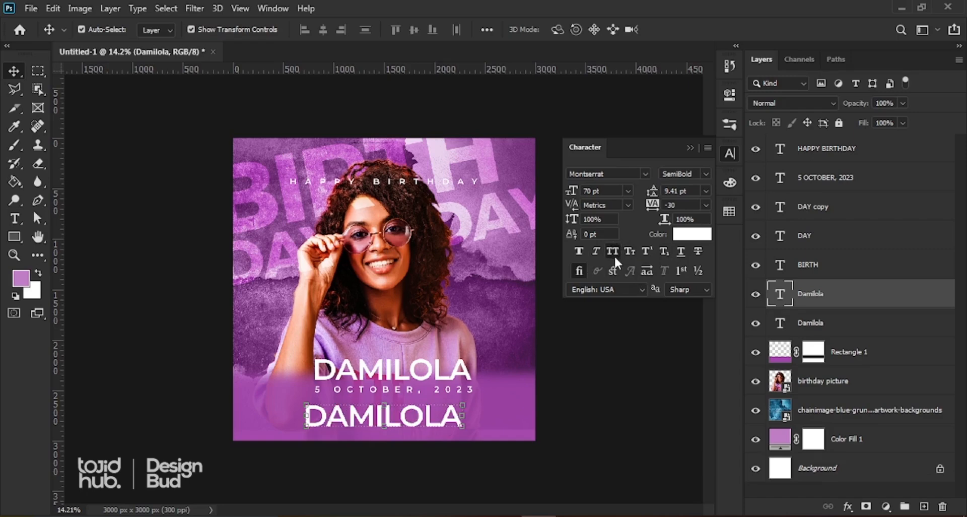
- Turn off All Caps for the duplicated name and change its font to Taken by Vultures Demo
click(613, 250)
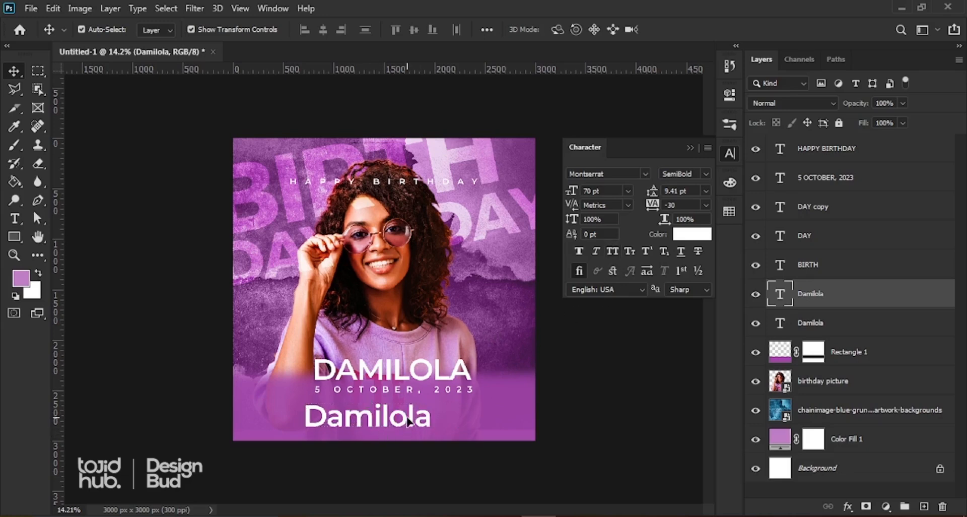
drag(408, 421, 401, 417)
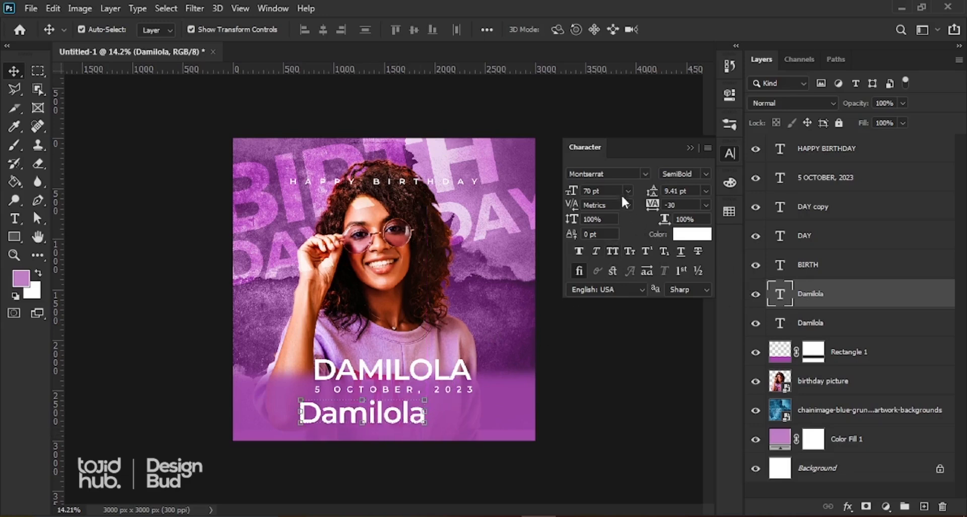
click(645, 173)
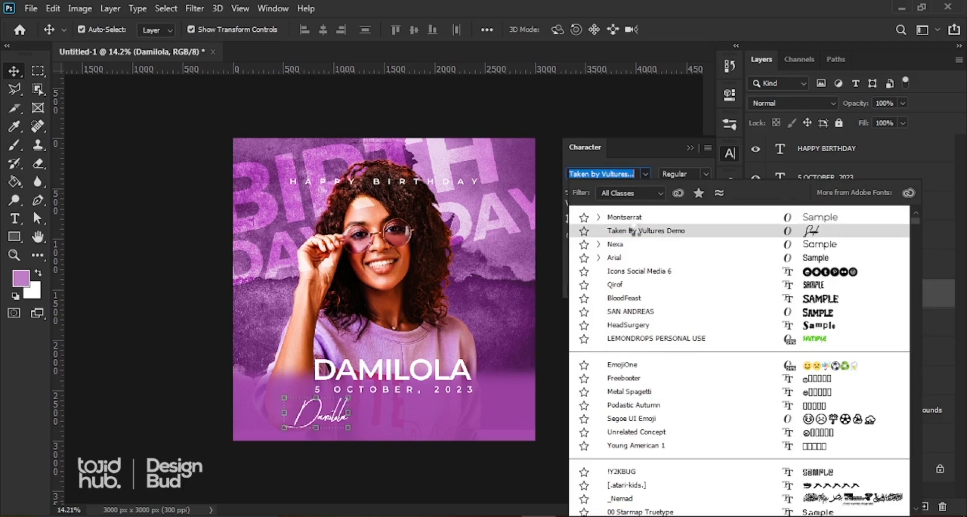
click(634, 230)
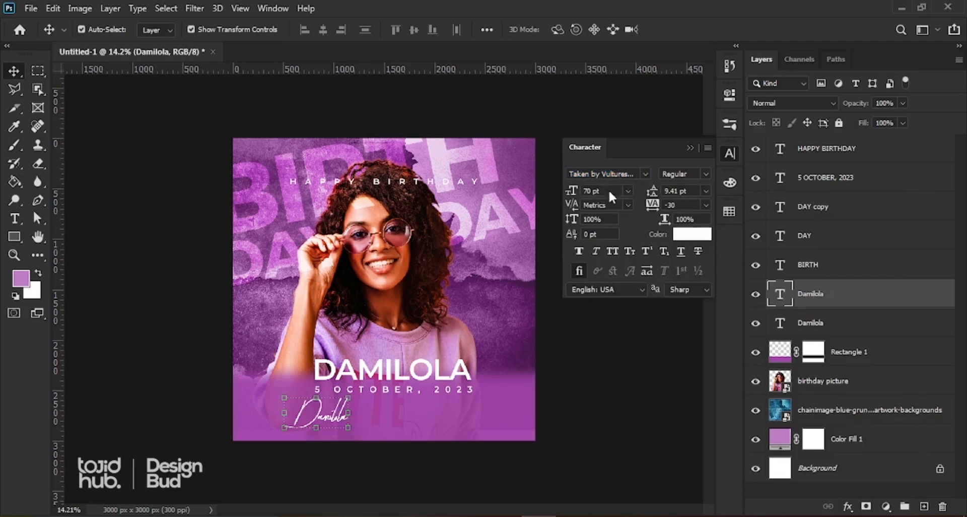
- Set the font size of the duplicated script name to 350 pt
click(610, 192)
text(350)
key(Return)
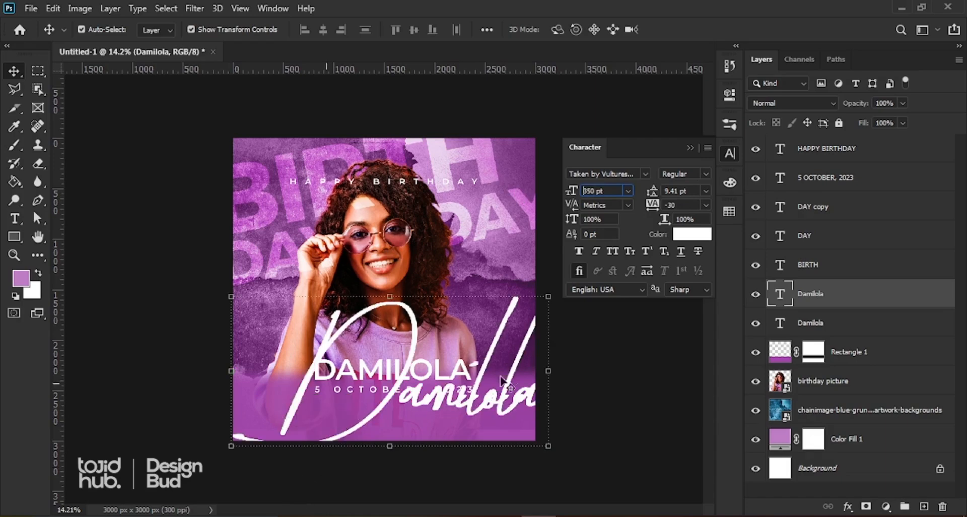
- Move the large script name down over the flyer's lower part and set its font size to 360 pt
drag(510, 375, 477, 385)
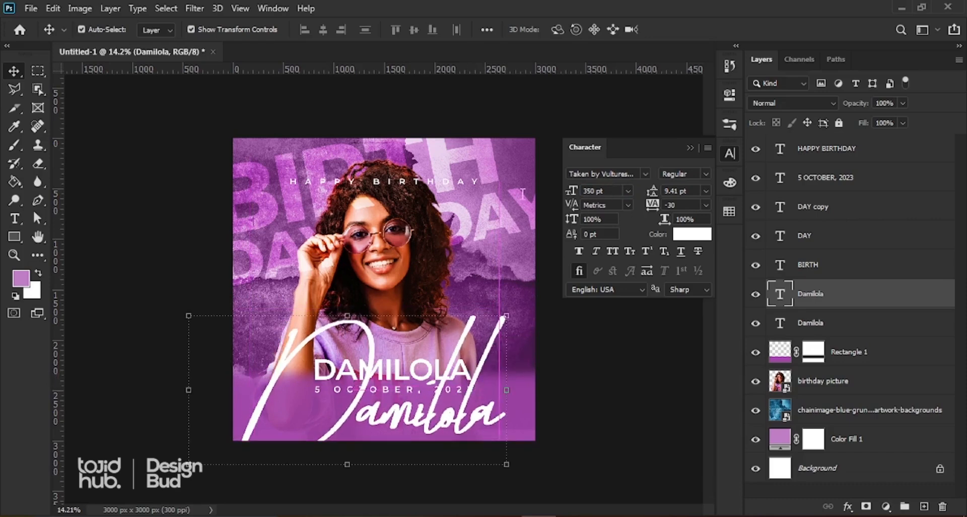
drag(523, 194, 503, 196)
text(3)
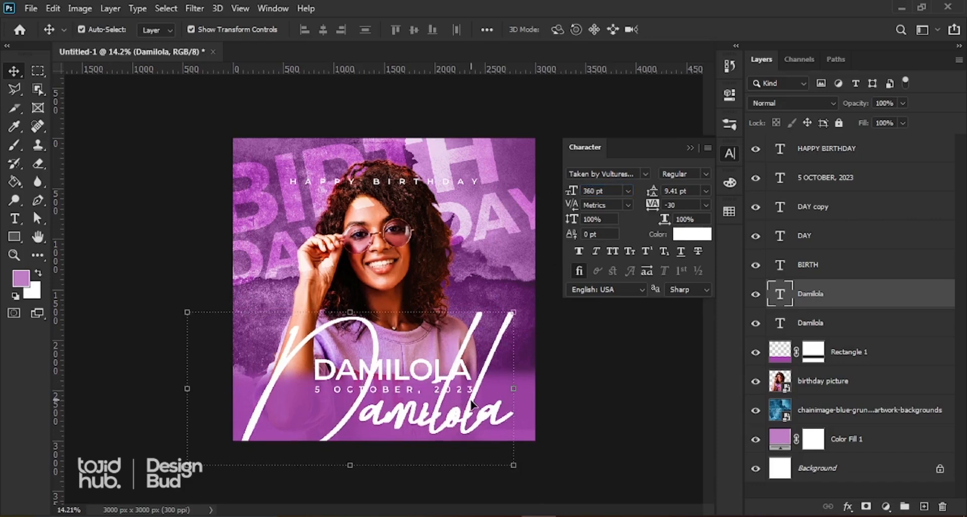
drag(467, 405, 469, 409)
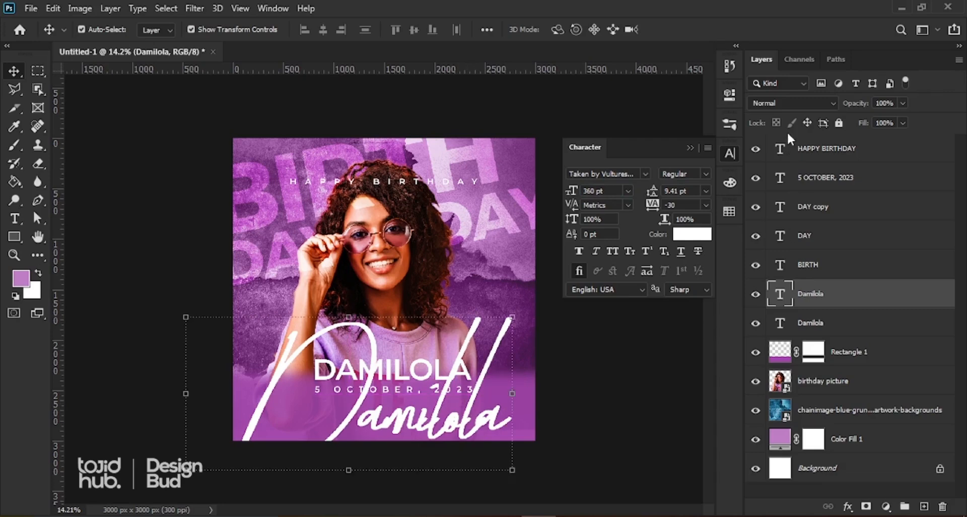
- Set the script name's blend mode to Overlay and reduce its opacity to 42%
click(793, 105)
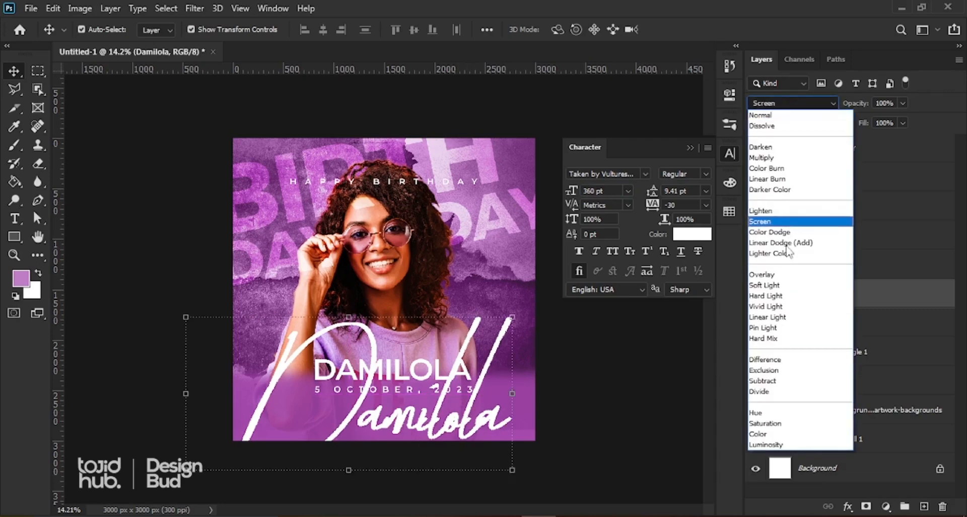
click(775, 276)
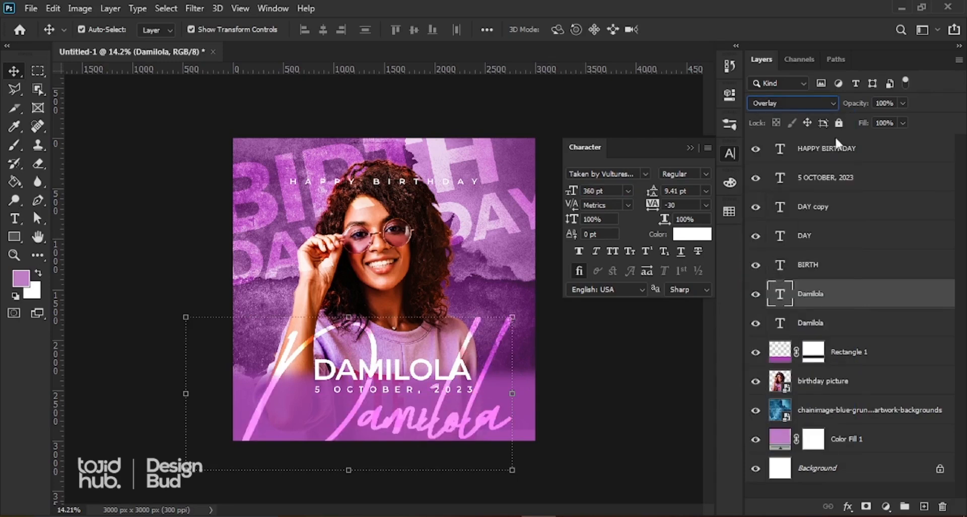
click(904, 103)
drag(907, 119, 867, 126)
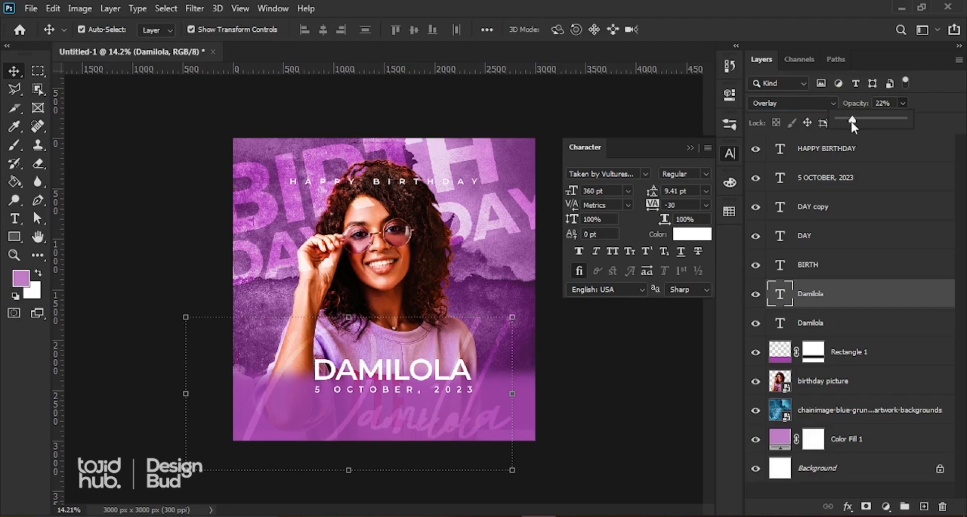
drag(854, 121, 859, 121)
drag(863, 120, 862, 120)
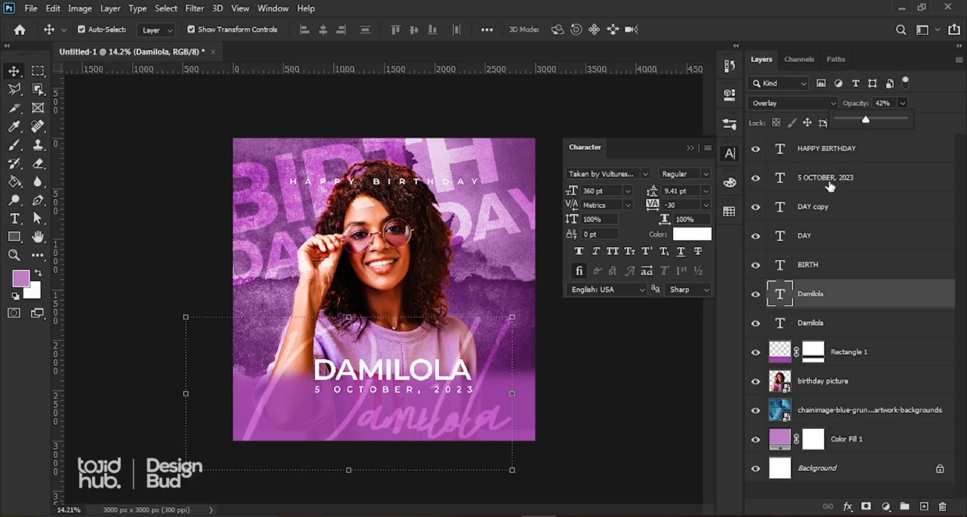
- Close the character settings, deselect the script name and examine the whole flyer composition
click(690, 143)
click(613, 115)
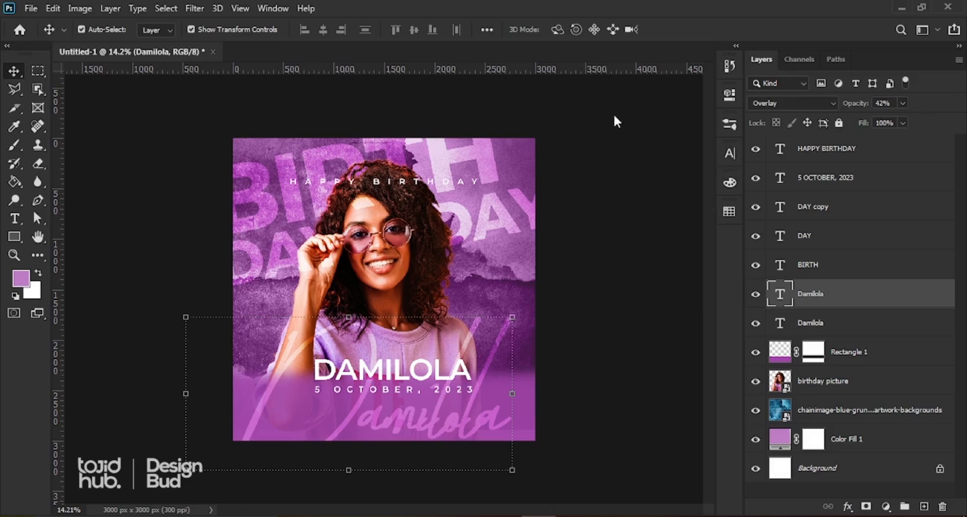
scroll(403, 338, down, 3)
scroll(402, 343, up, 4)
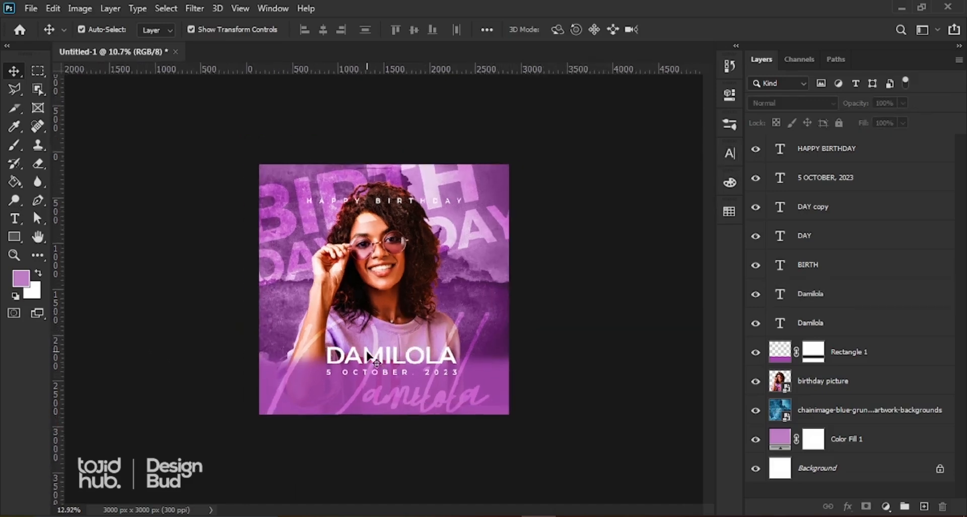
scroll(368, 355, down, 2)
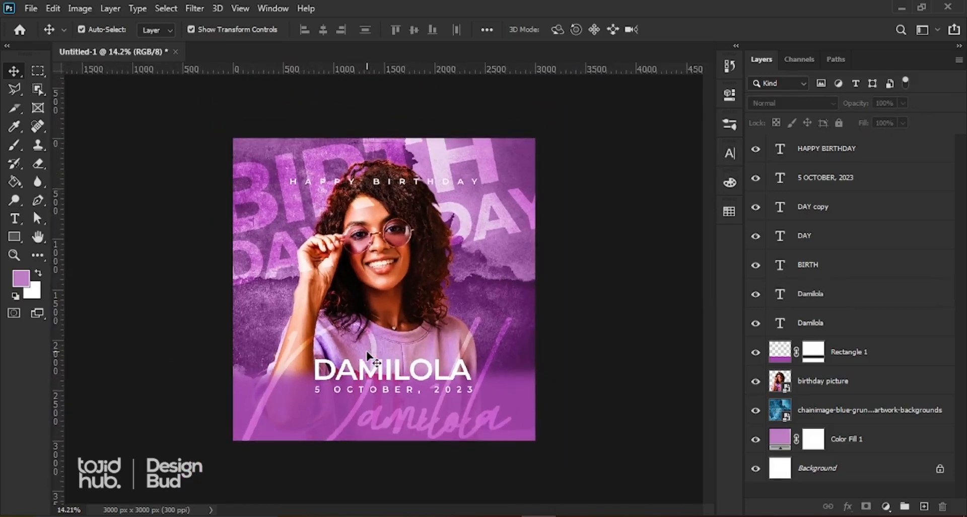
scroll(368, 355, down, 2)
scroll(364, 357, up, 3)
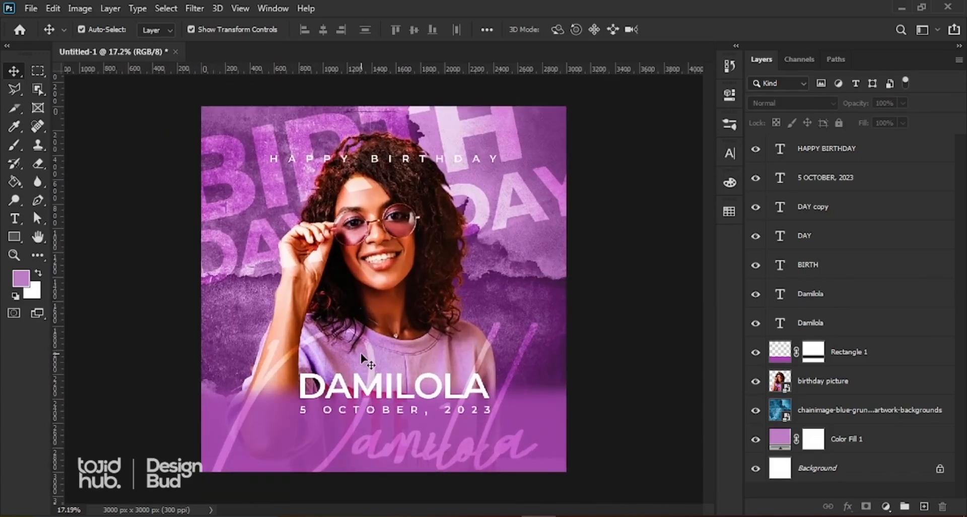
scroll(361, 354, down, 3)
scroll(360, 356, up, 2)
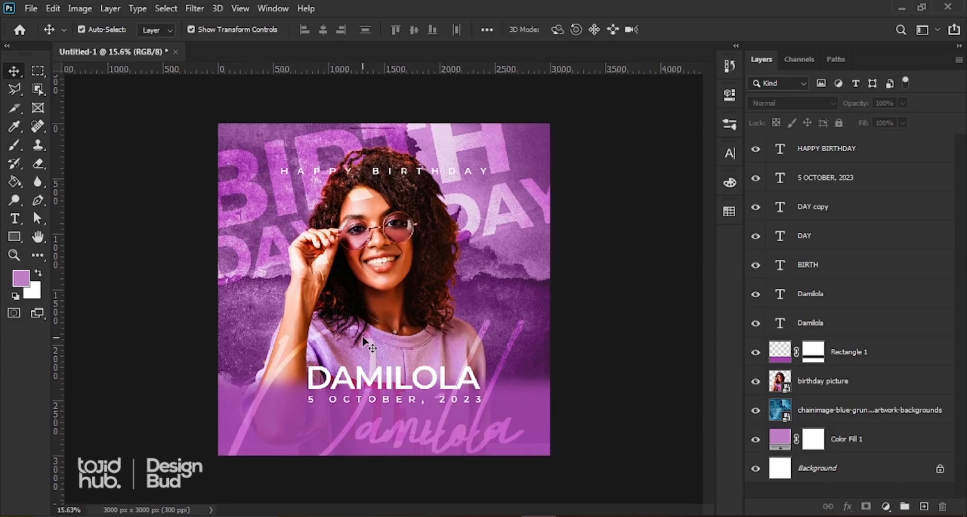
- Place the kisspng-light image as an embedded object and move its glow to the flyer's lower-left corner
click(31, 8)
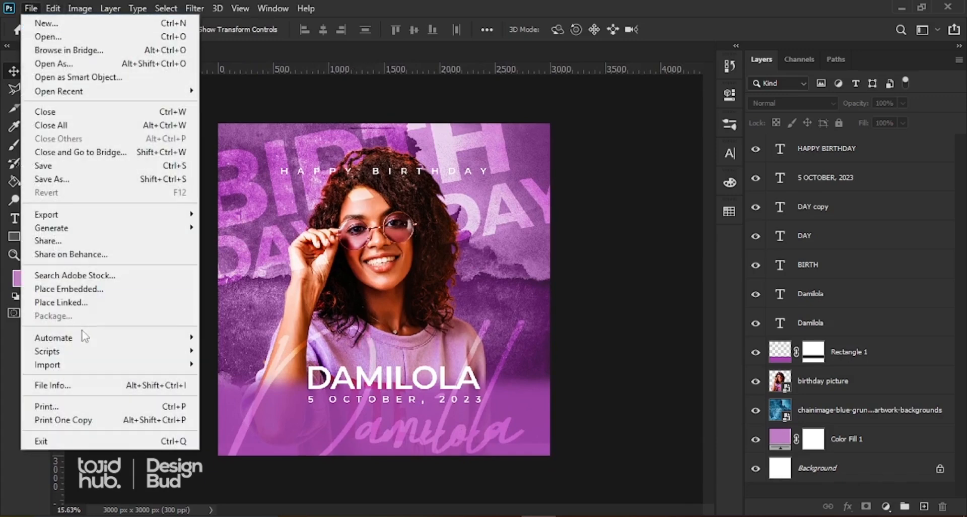
click(87, 290)
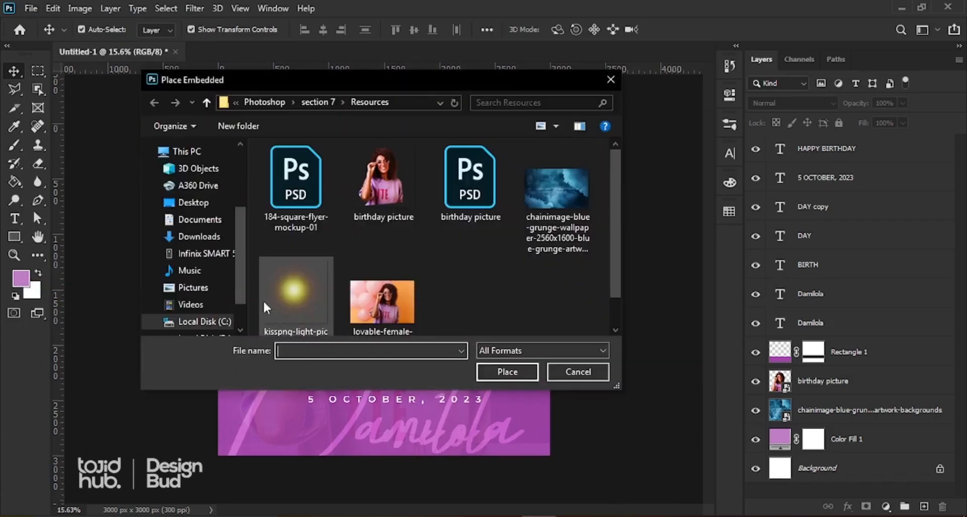
double_click(294, 294)
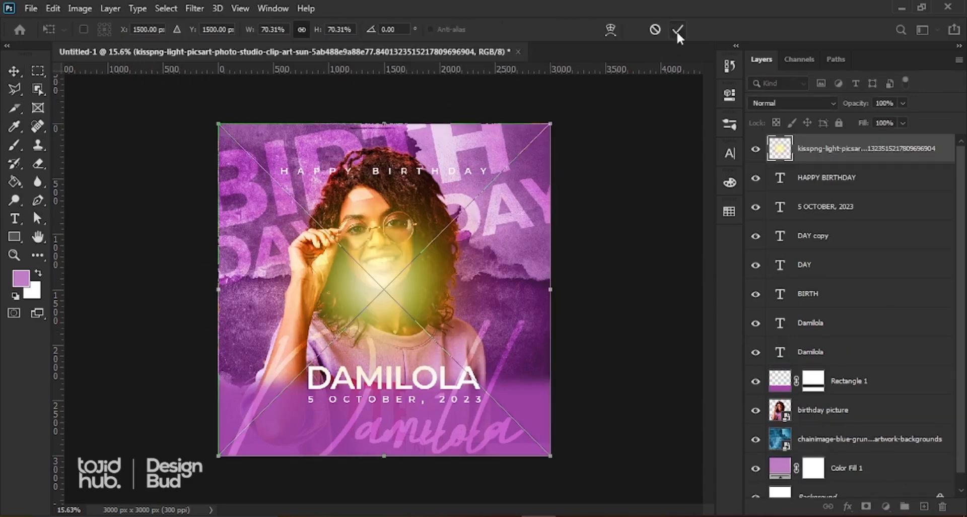
click(678, 31)
drag(395, 282, 254, 431)
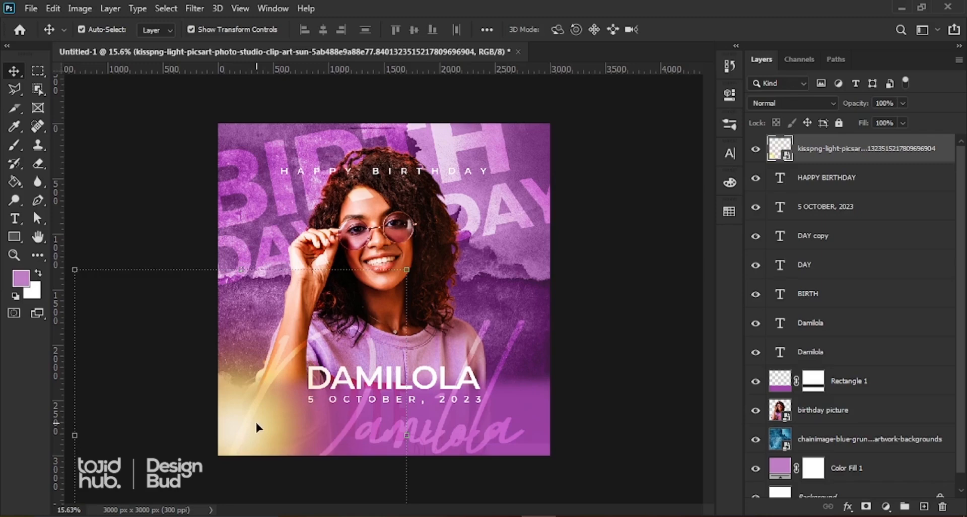
- Set the light glow's blend mode to Overlay and its opacity to 95%
click(788, 103)
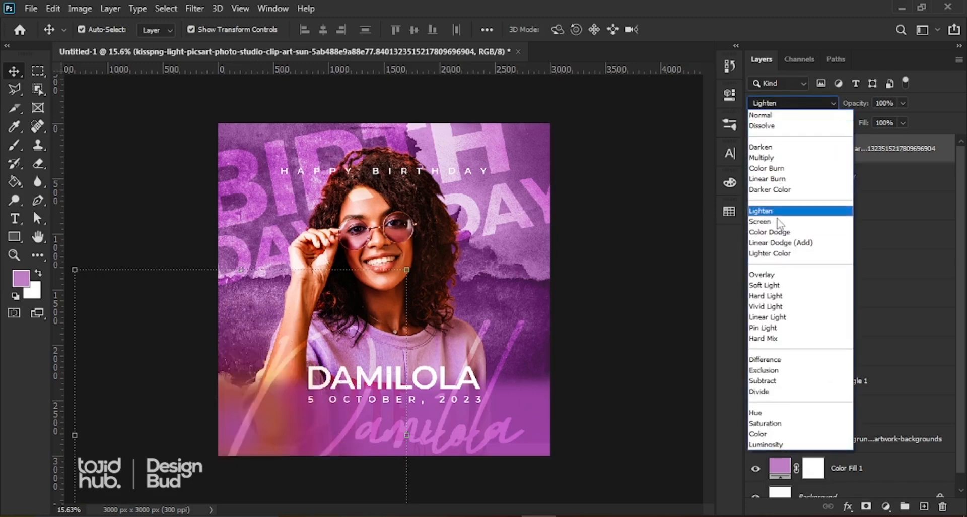
click(771, 274)
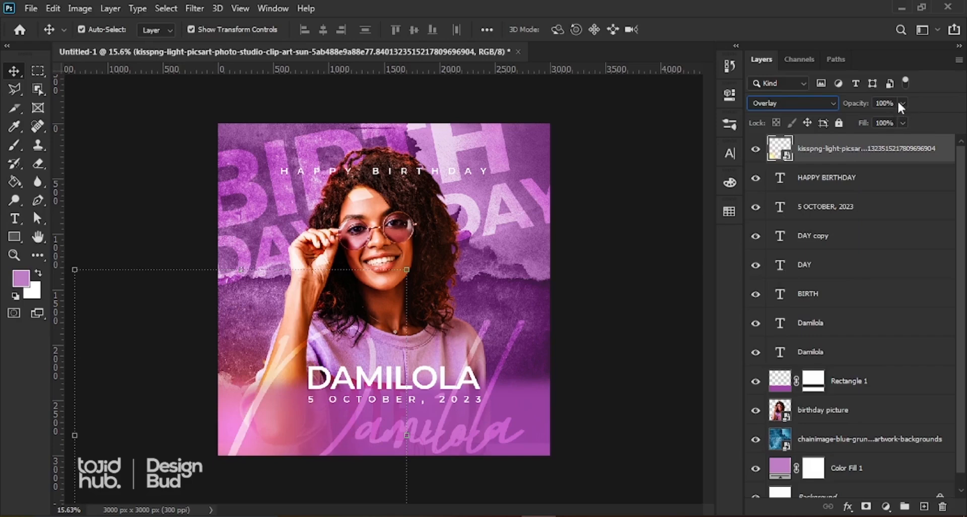
click(859, 107)
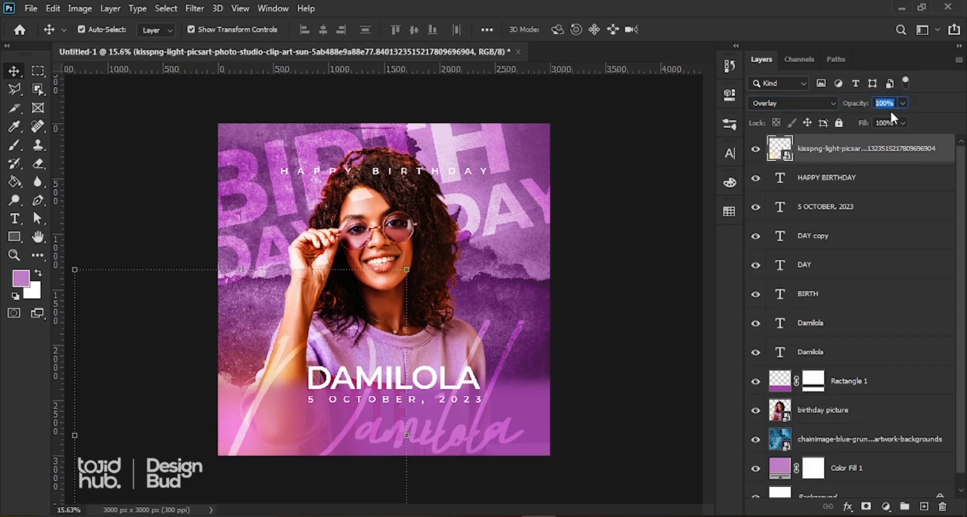
text(9)
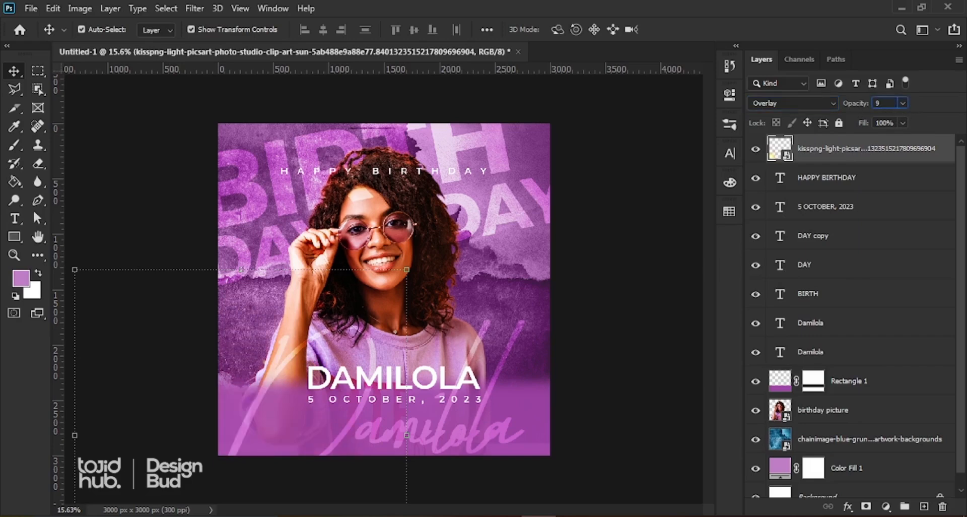
text(5)
key(Return)
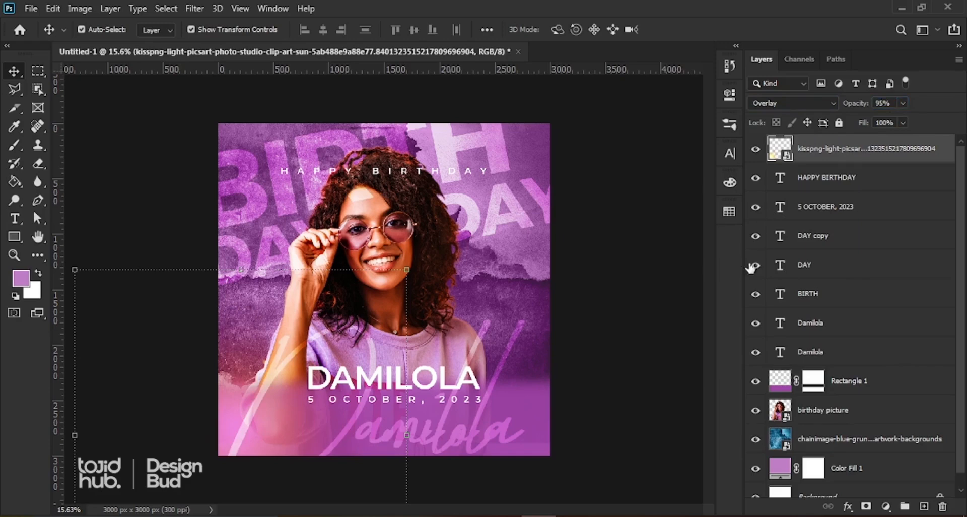
- Shift the light glow slightly further into the lower-left corner and set its opacity to 94%
drag(251, 407, 246, 423)
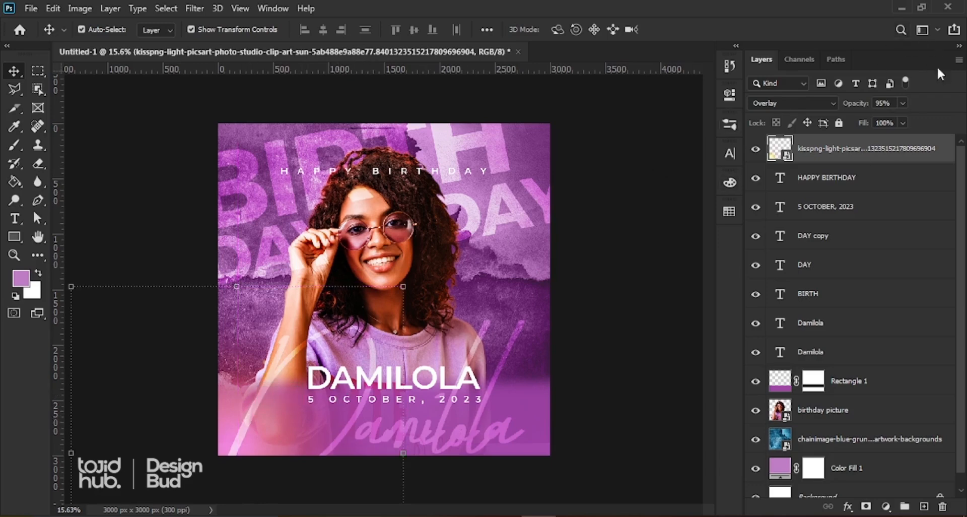
drag(892, 104, 807, 103)
text(94)
key(Return)
- Duplicate the light glow into the flyer's lower-right corner and deselect the copy
drag(231, 436, 539, 447)
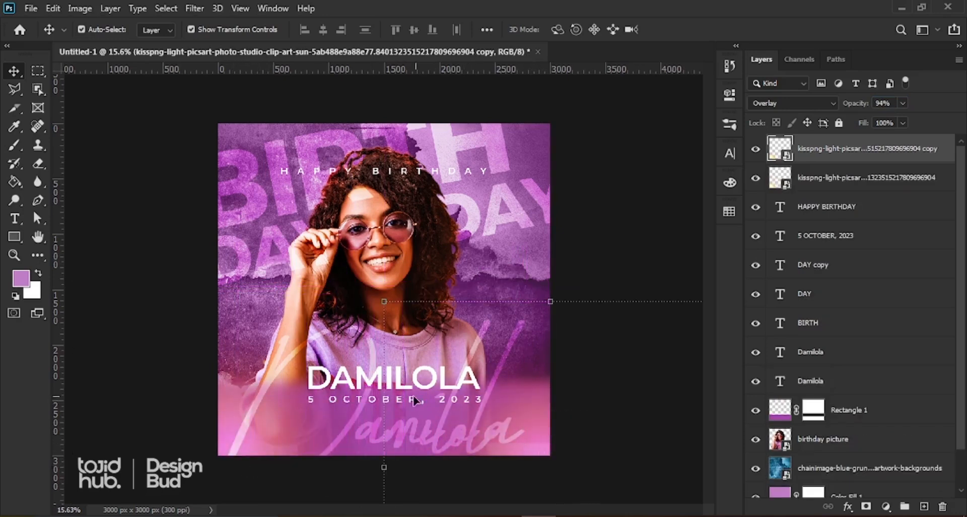
scroll(409, 372, down, 2)
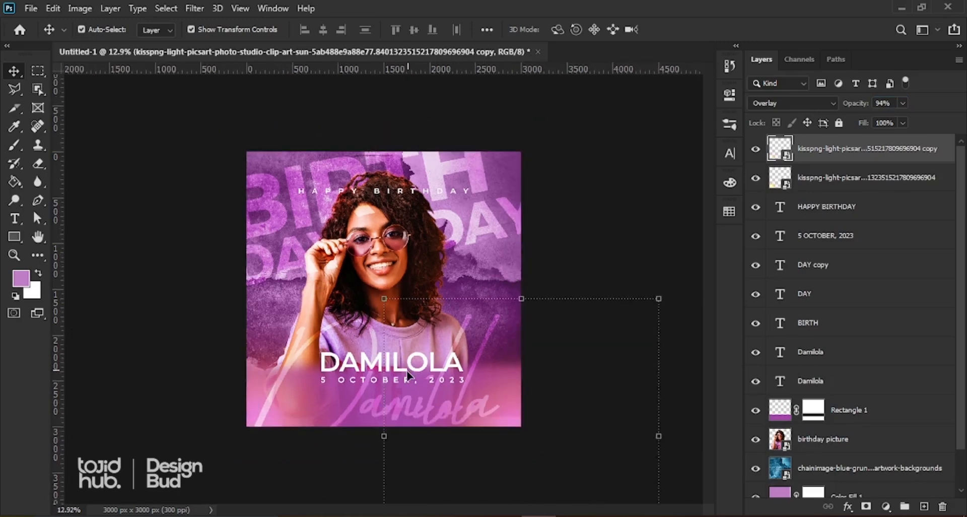
scroll(407, 371, down, 1)
scroll(406, 370, up, 1)
click(573, 163)
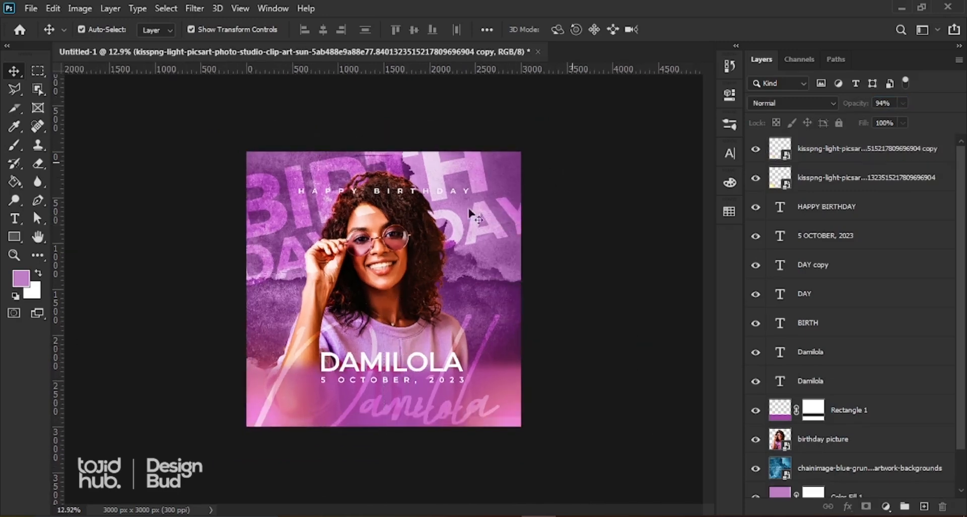
scroll(398, 271, down, 2)
scroll(384, 250, up, 2)
scroll(386, 252, up, 2)
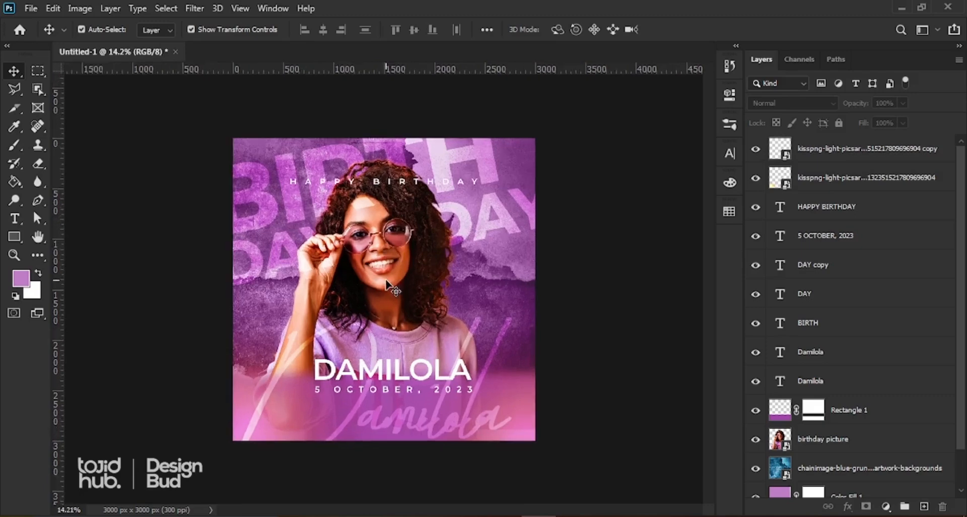
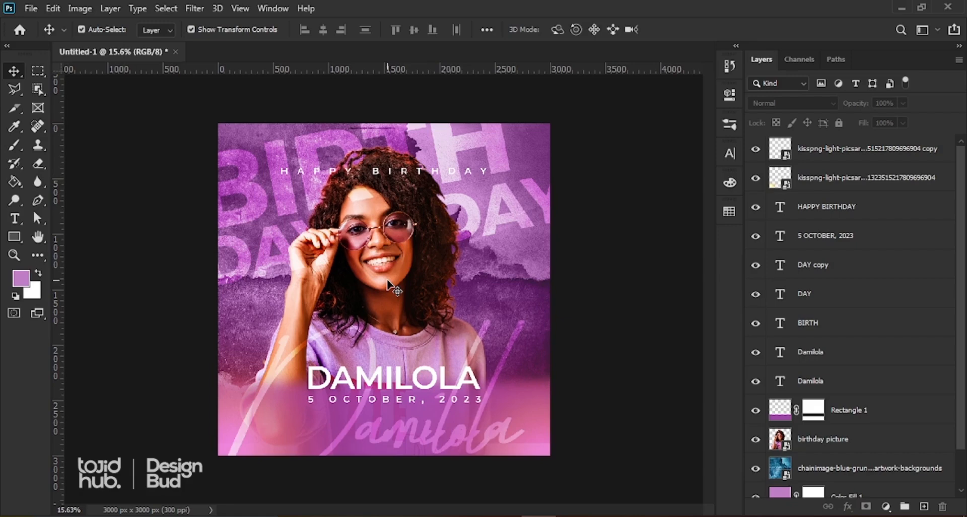
- Preview the flyer in full-screen mode, examine its details up close and return to the standard screen mode
key(f)
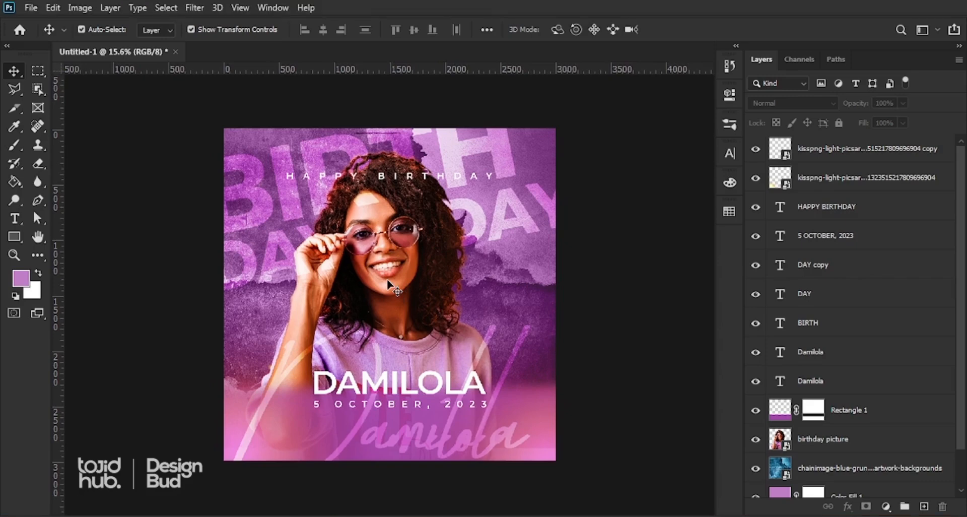
key(f)
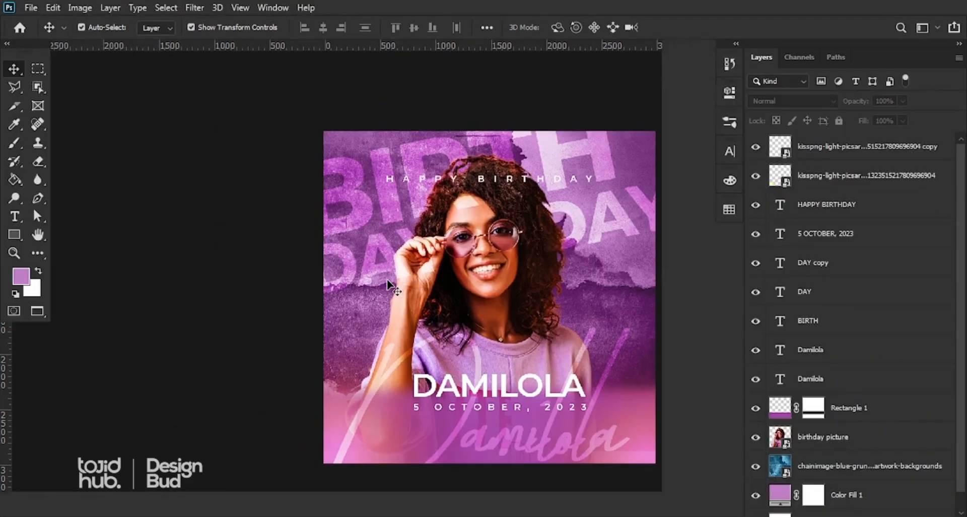
key(f)
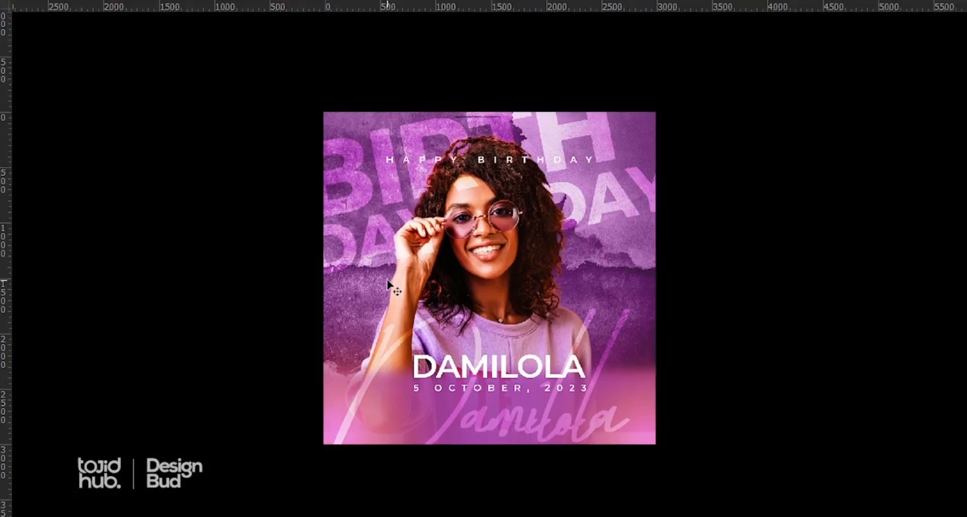
scroll(421, 288, up, 6)
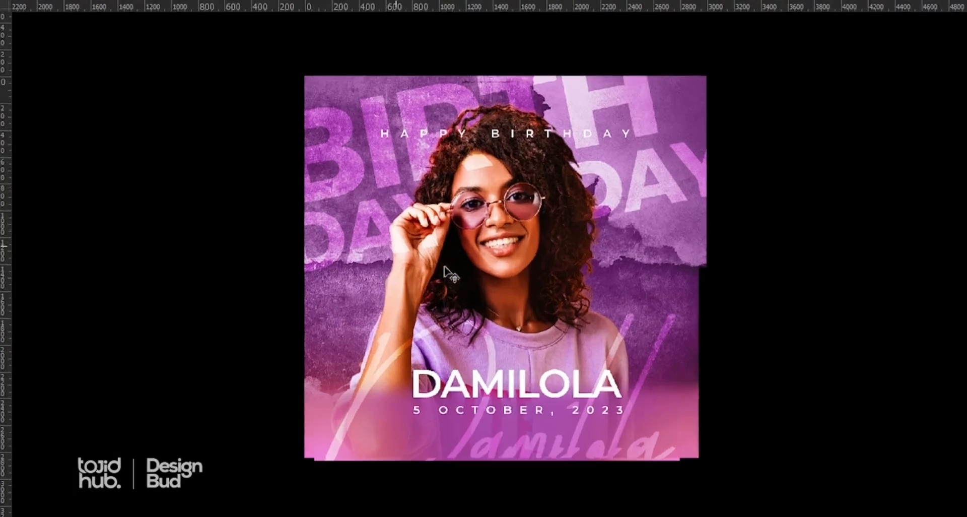
scroll(494, 219, down, 5)
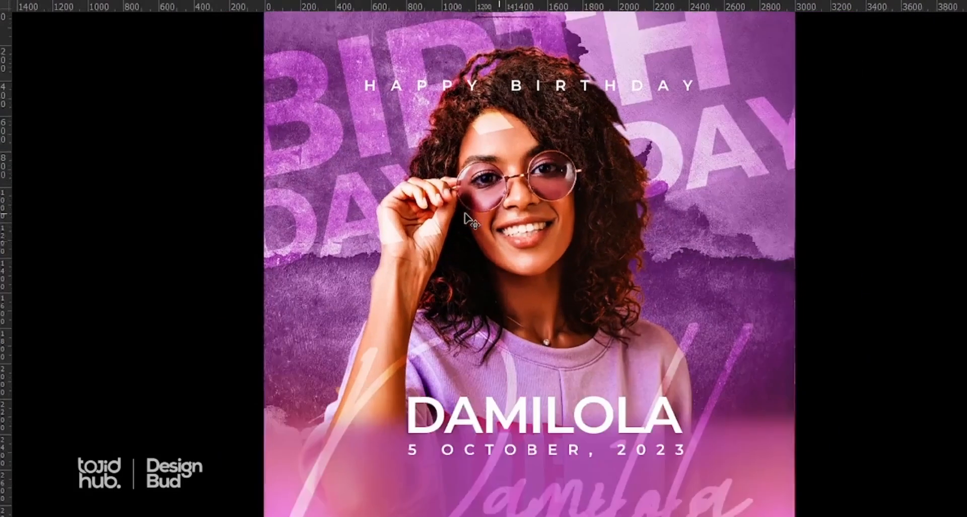
scroll(630, 164, up, 3)
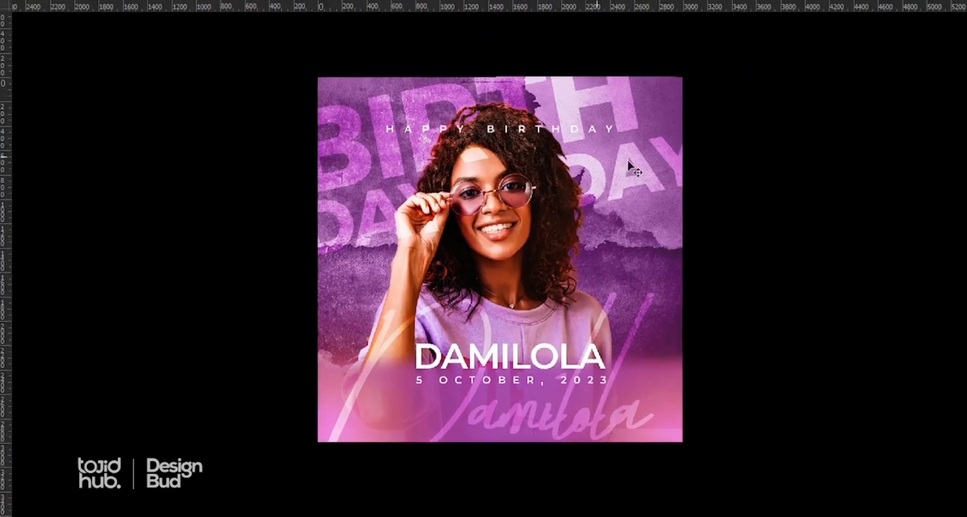
scroll(499, 169, down, 2)
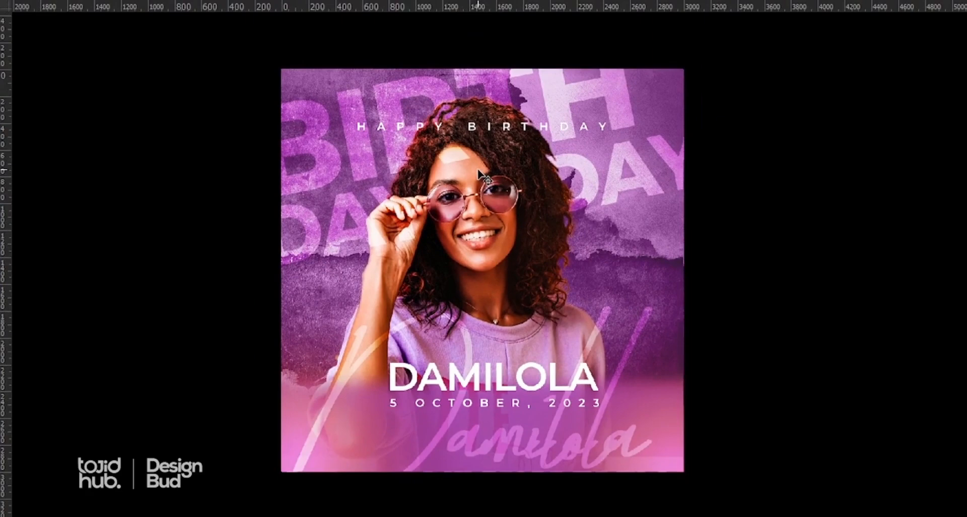
key(f)
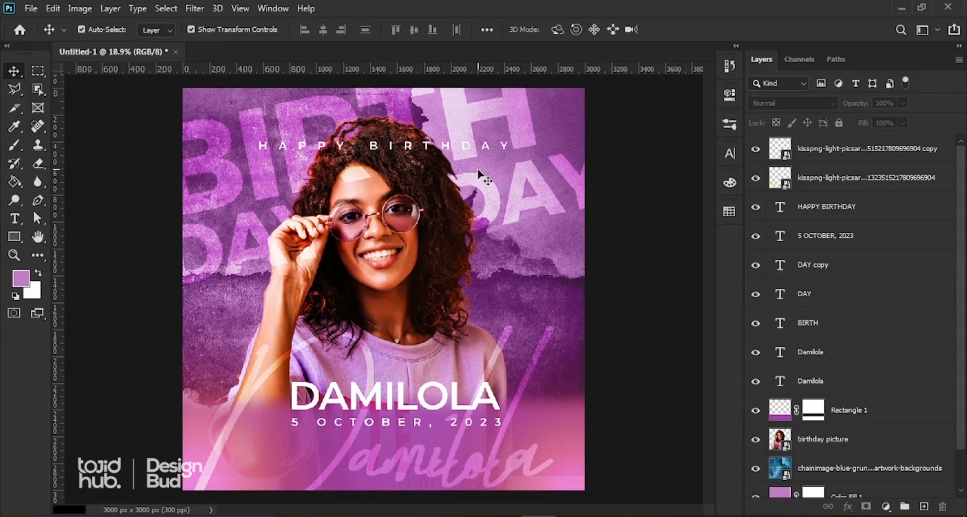
- Look over the square flyer mockup document and the finished birthday flyer
scroll(485, 204, down, 1)
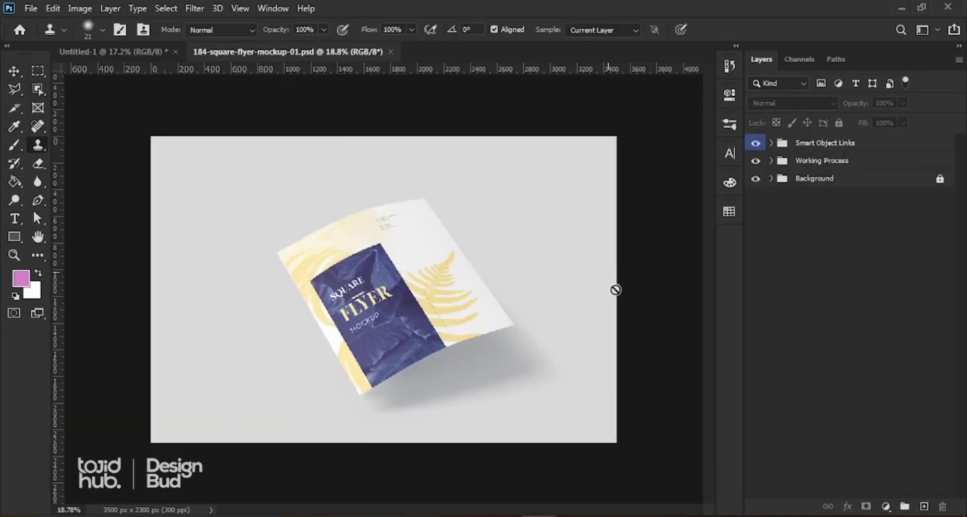
click(14, 74)
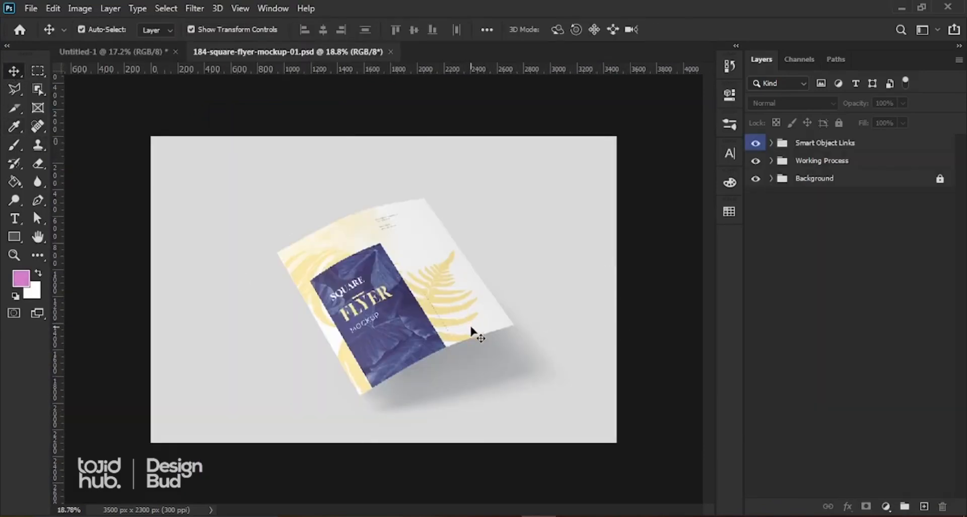
scroll(437, 345, down, 1)
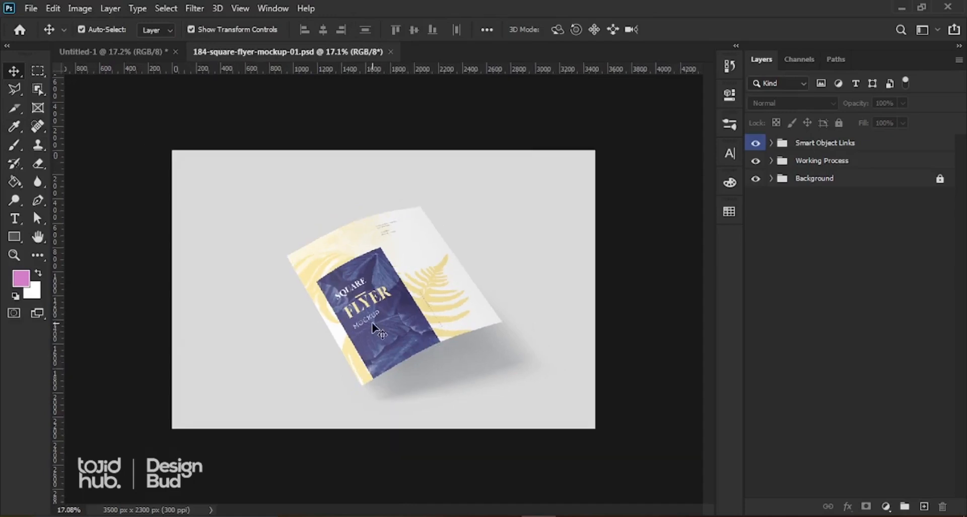
scroll(436, 344, up, 1)
click(104, 53)
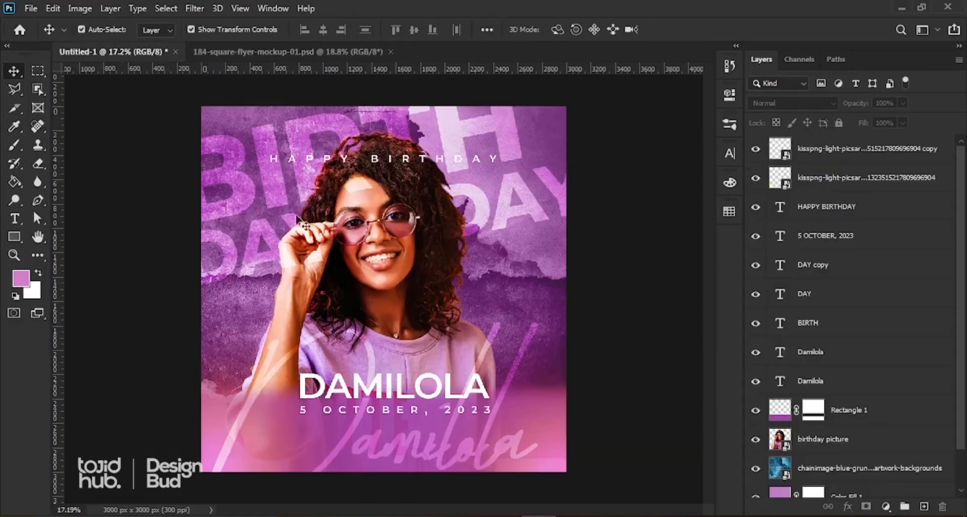
scroll(403, 292, down, 1)
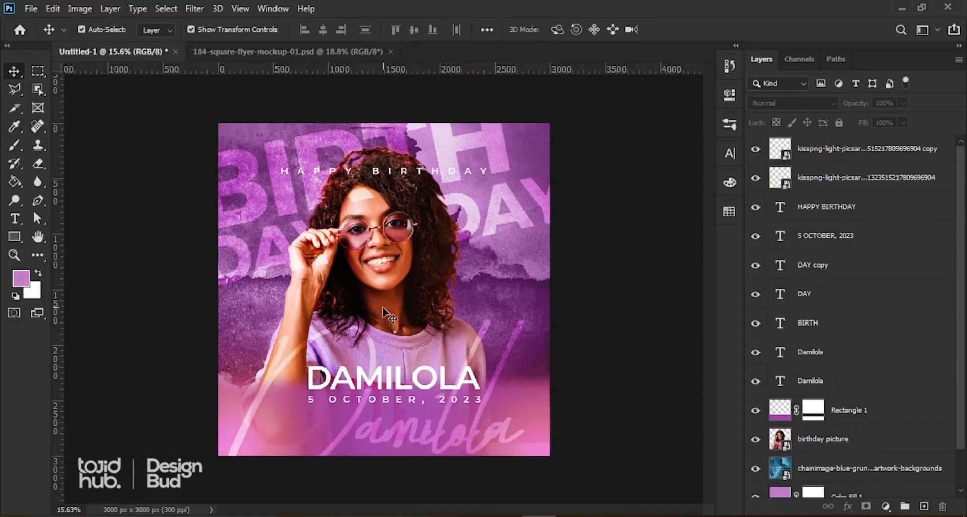
scroll(384, 308, down, 1)
scroll(365, 290, up, 1)
scroll(362, 285, up, 1)
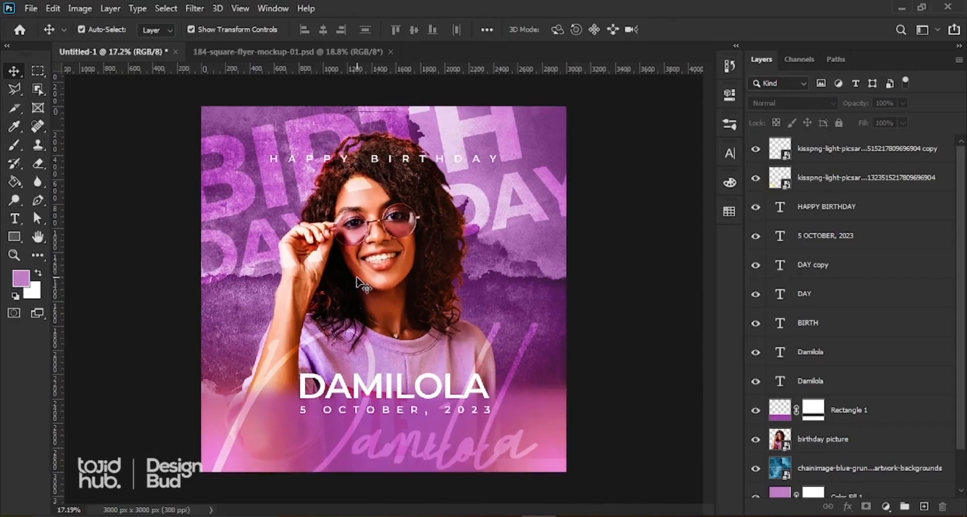
scroll(364, 285, down, 1)
- Save the birthday flyer to the Desktop as a JPEG named DAMI
click(31, 8)
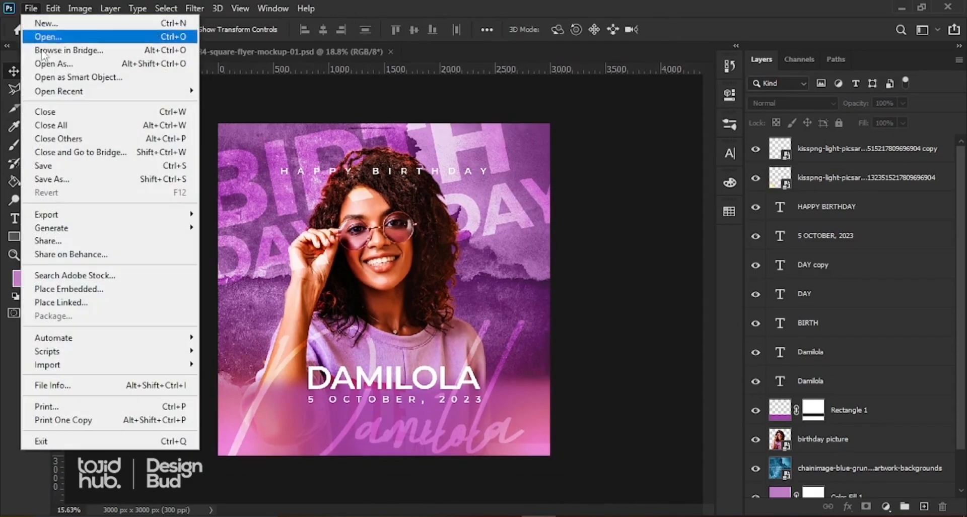
click(76, 180)
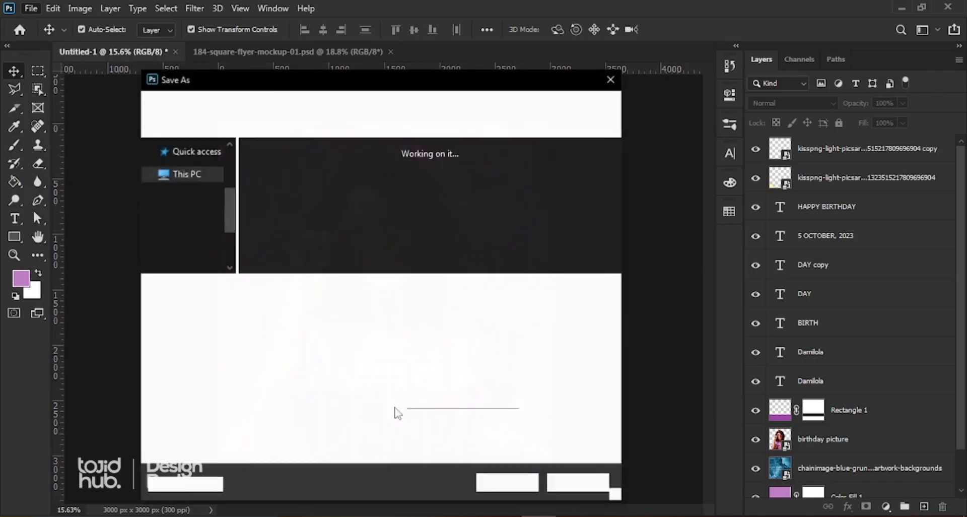
click(303, 309)
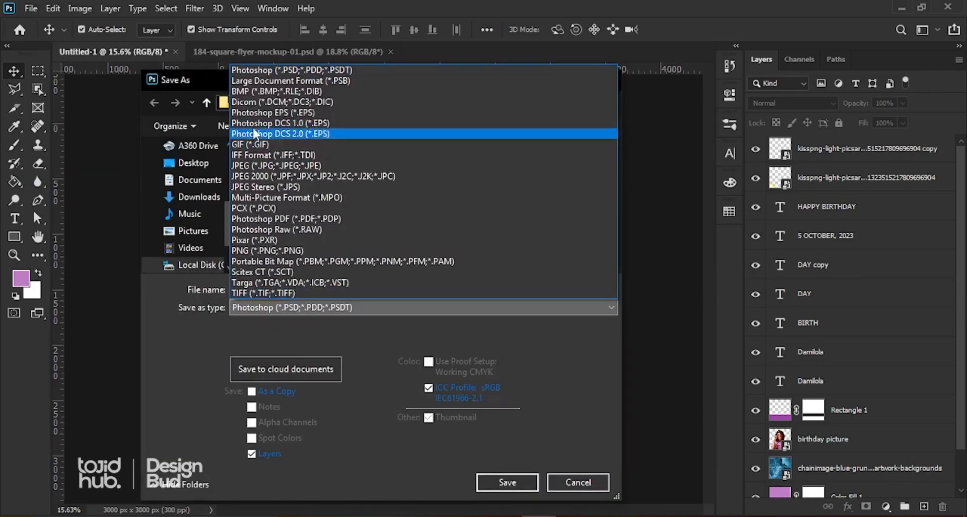
click(267, 166)
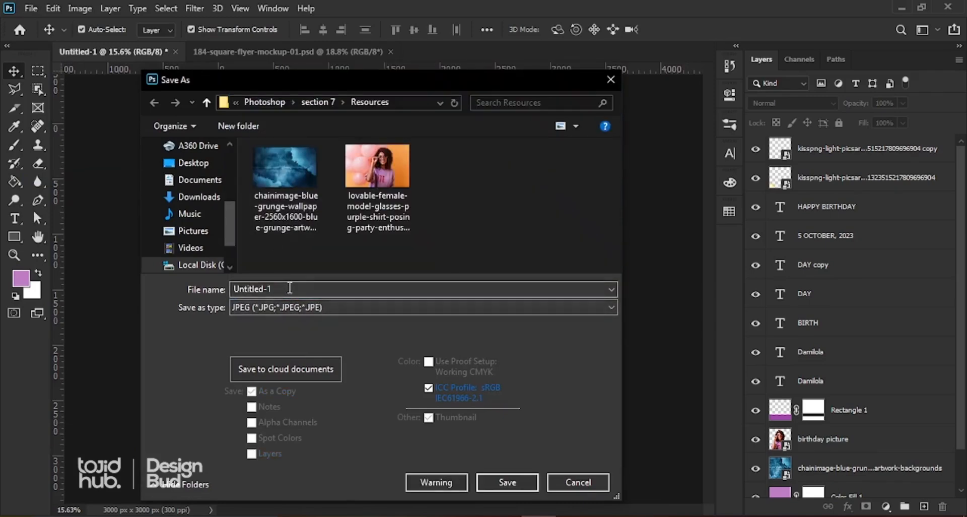
click(171, 161)
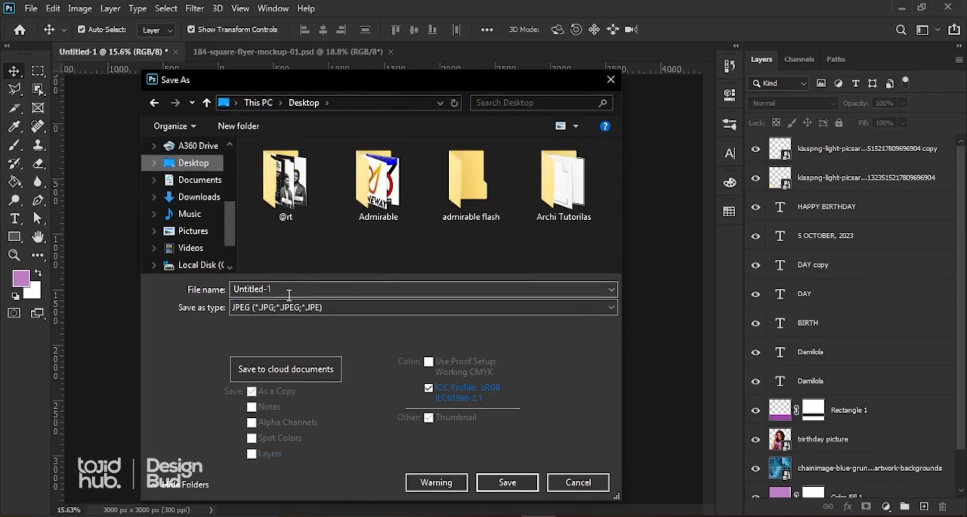
text(DAMI)
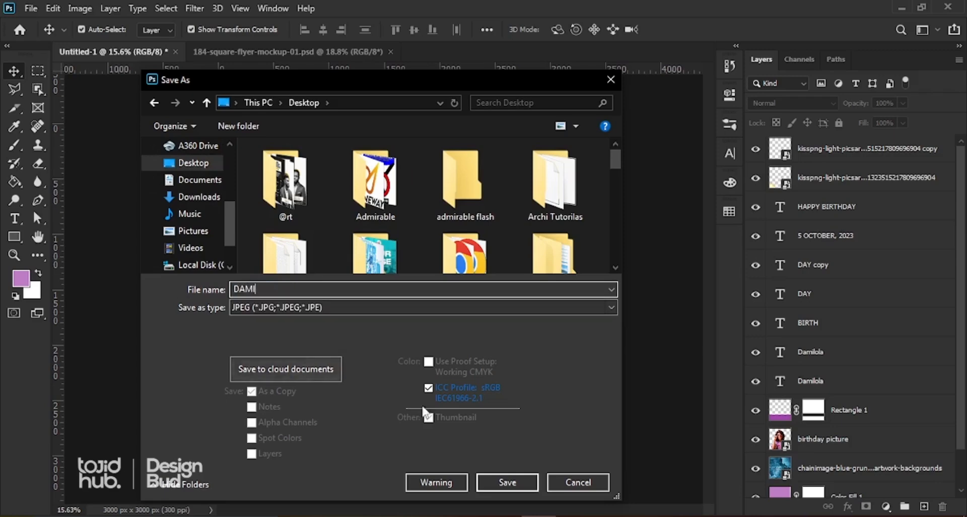
click(486, 481)
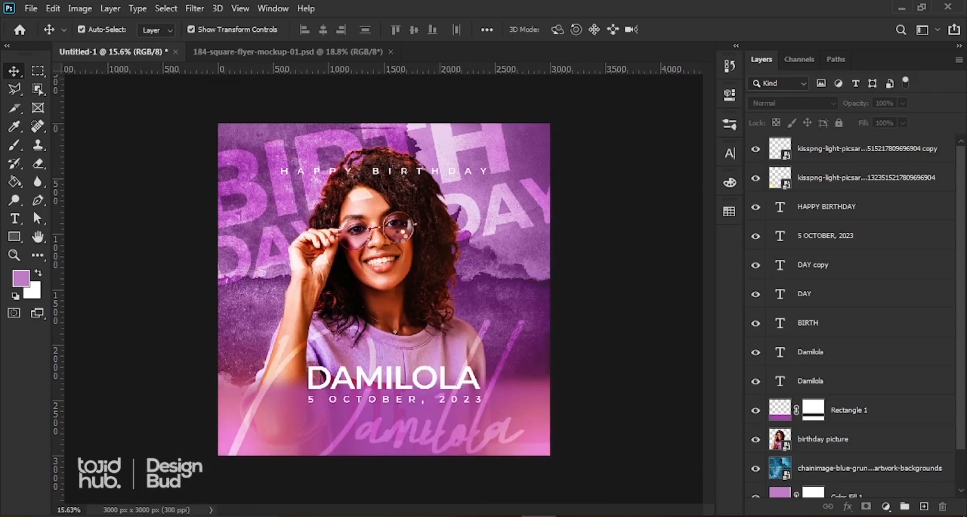
click(603, 158)
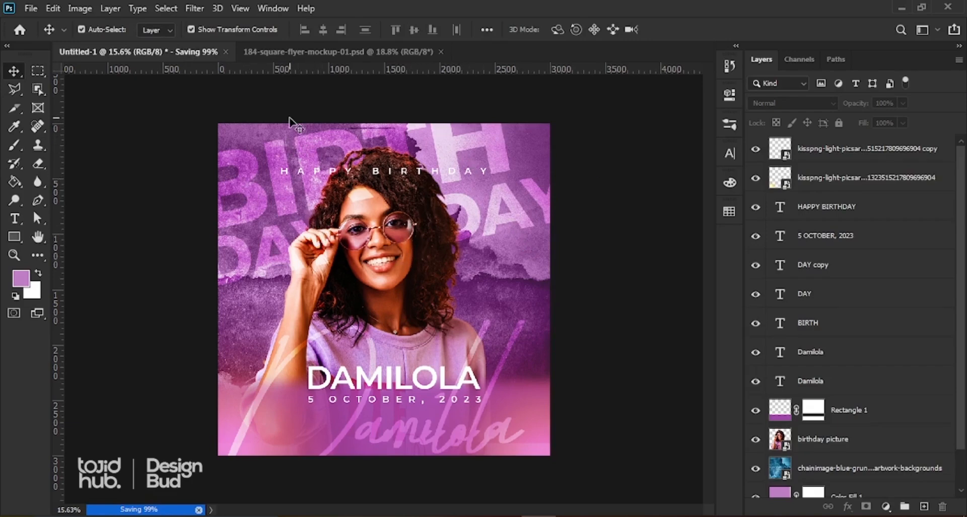
- Open the mockup's Replace Your Design Here smart object for editing and hide its default design layer
click(304, 52)
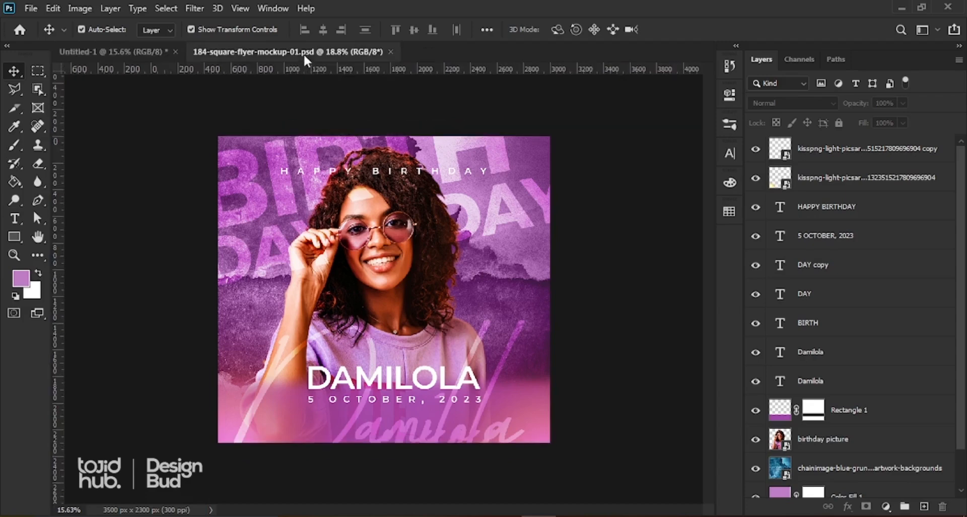
scroll(433, 288, down, 1)
scroll(434, 288, up, 1)
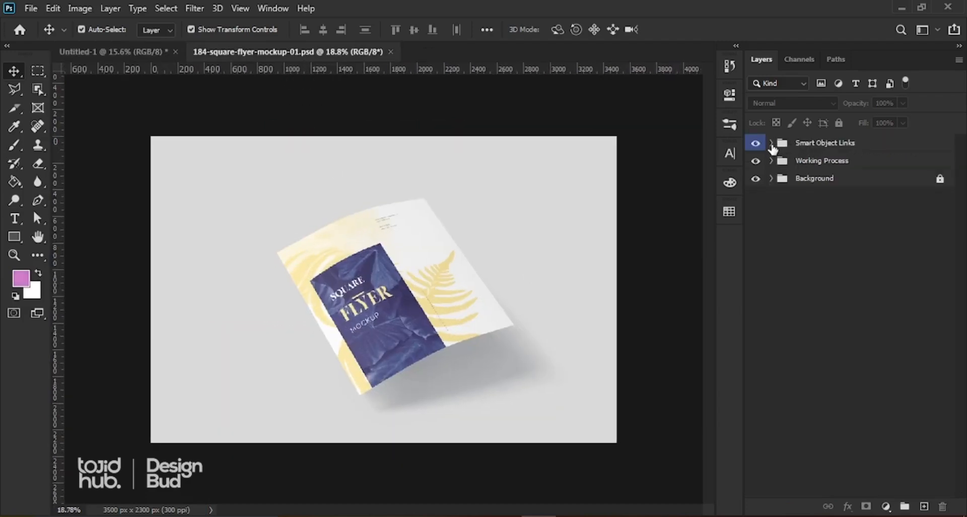
click(771, 144)
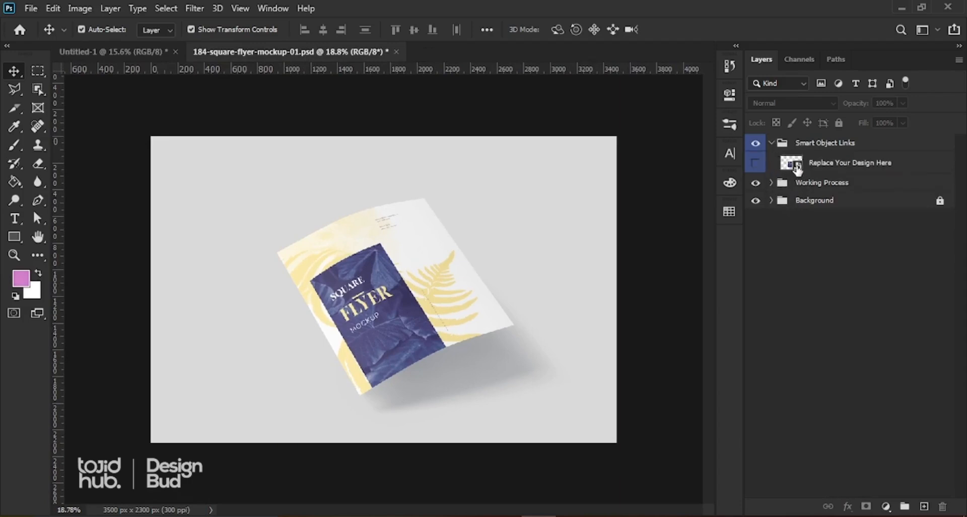
double_click(792, 163)
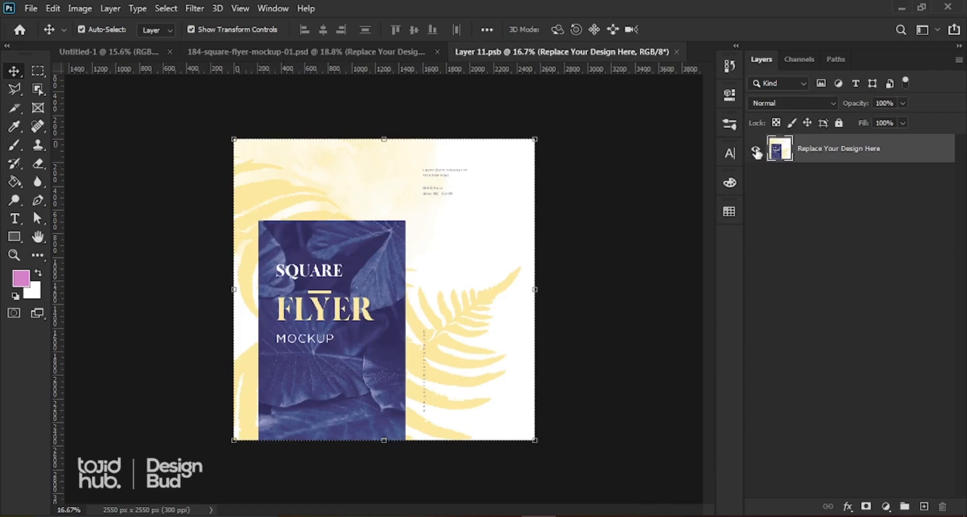
click(756, 149)
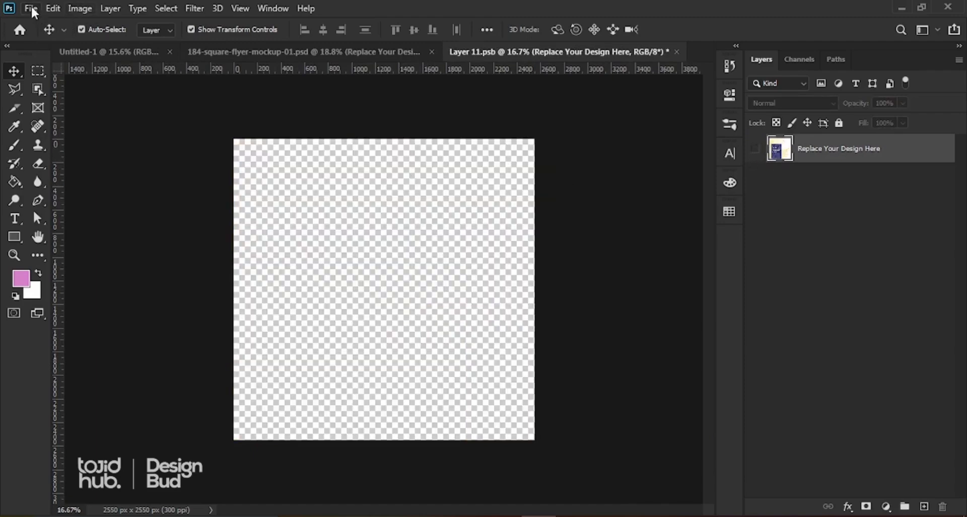
- Place the DAMI image from the Desktop as an embedded object in the smart object document, filling its canvas
click(31, 8)
click(76, 289)
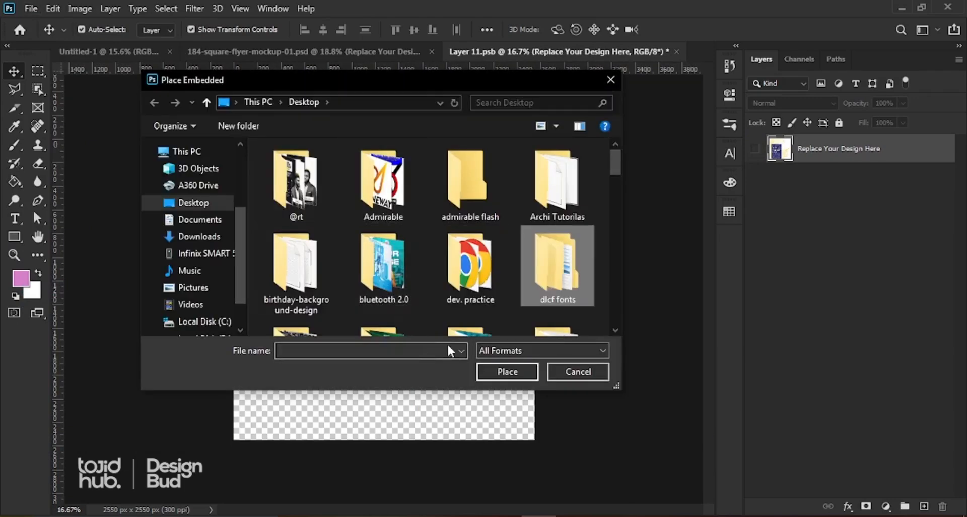
scroll(450, 334, down, 5)
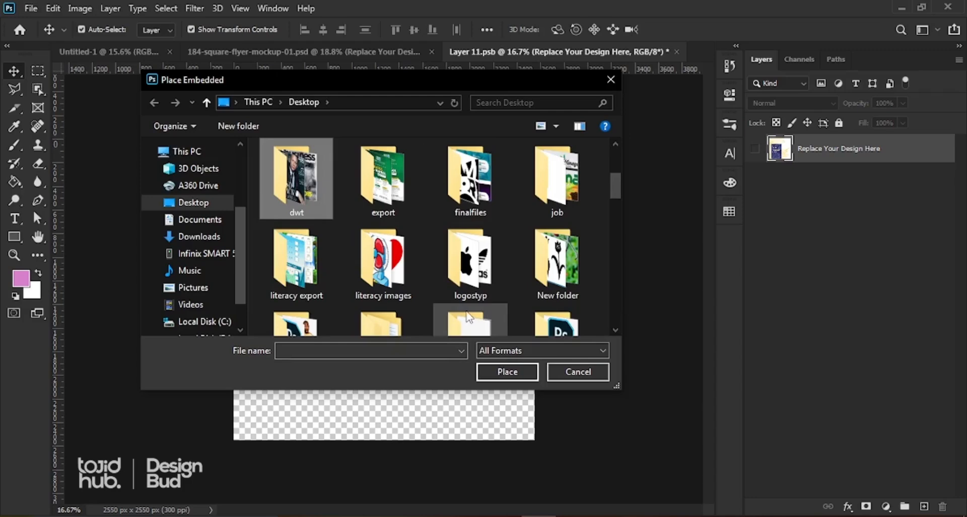
scroll(469, 317, down, 5)
click(472, 249)
scroll(474, 262, up, 7)
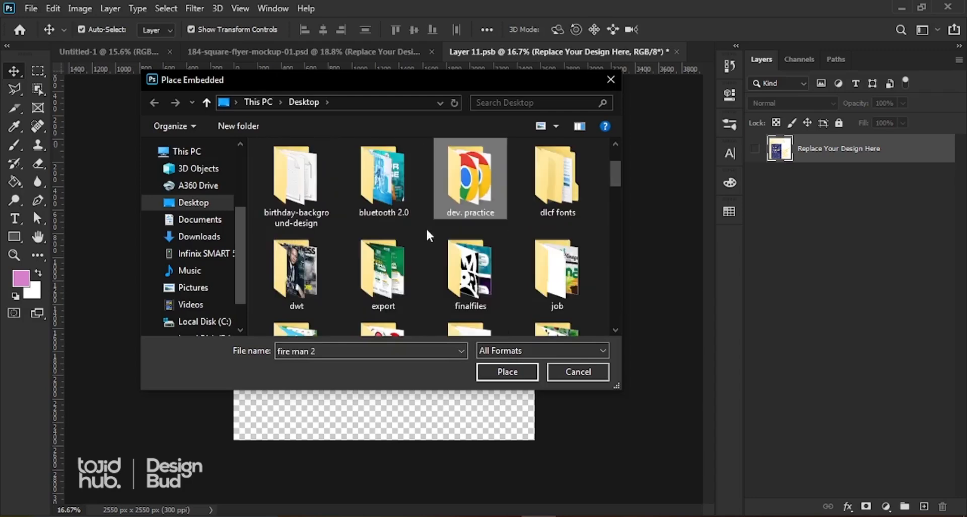
scroll(479, 298, down, 5)
click(479, 297)
scroll(478, 297, down, 1)
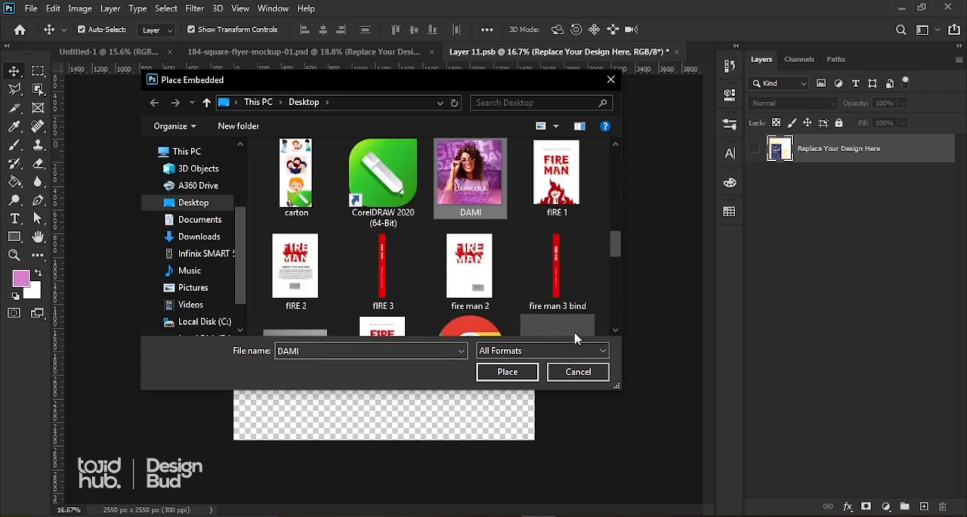
double_click(460, 183)
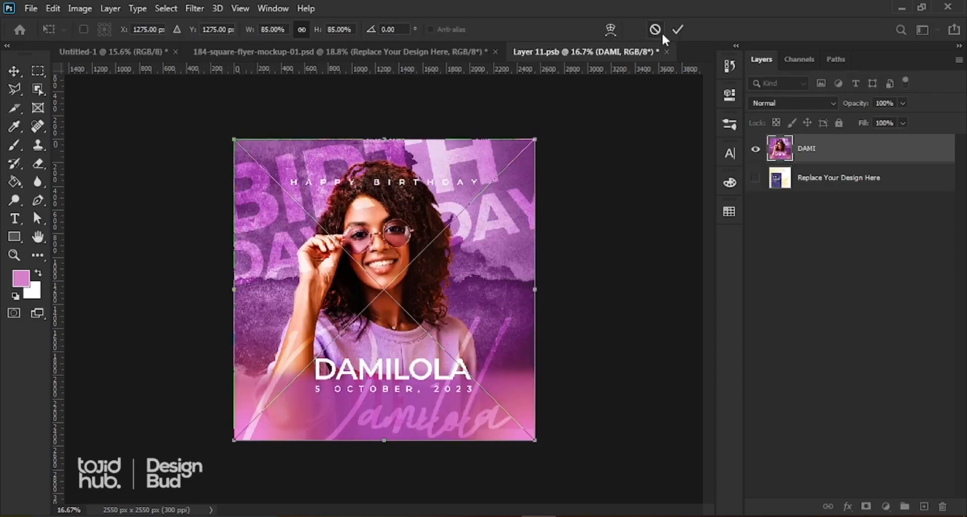
click(682, 29)
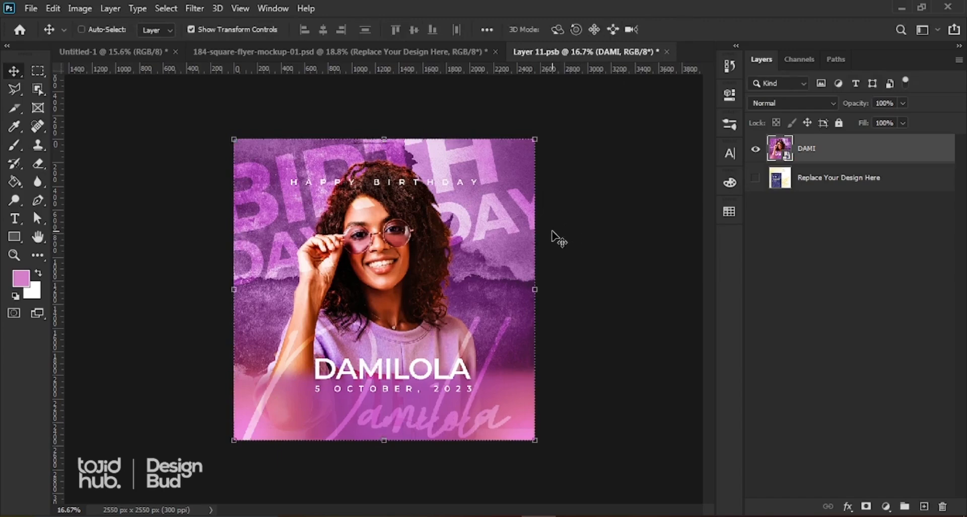
- Save the smart object to update the square flyer mockup and check the design on it up close
key(ctrl+s)
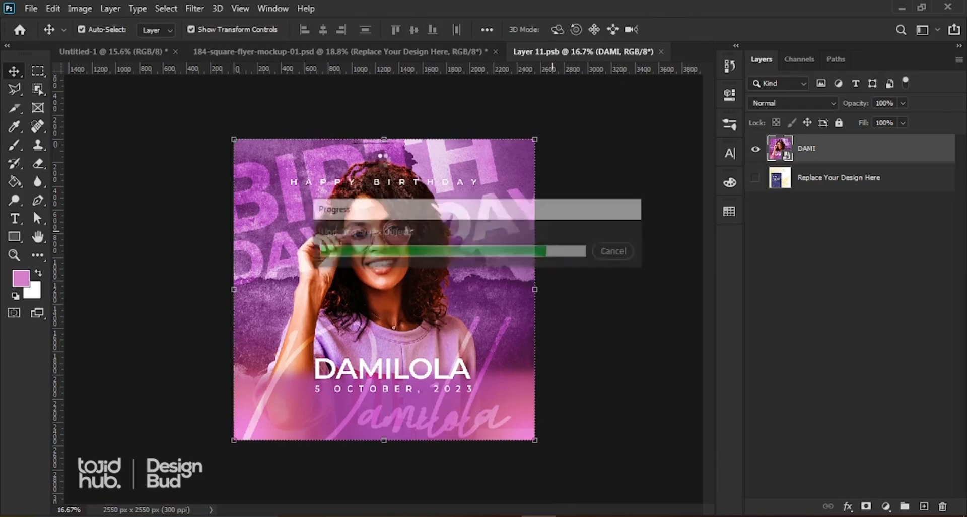
click(313, 51)
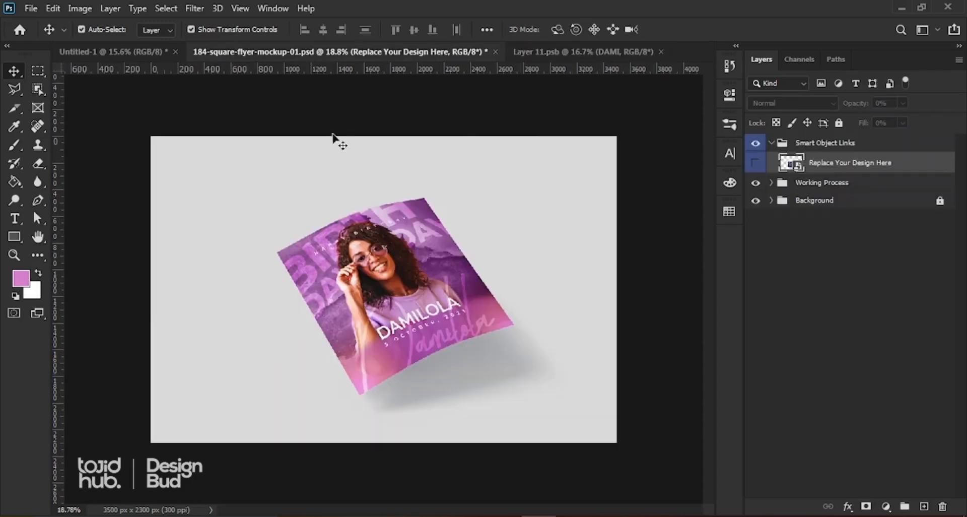
scroll(412, 355, up, 5)
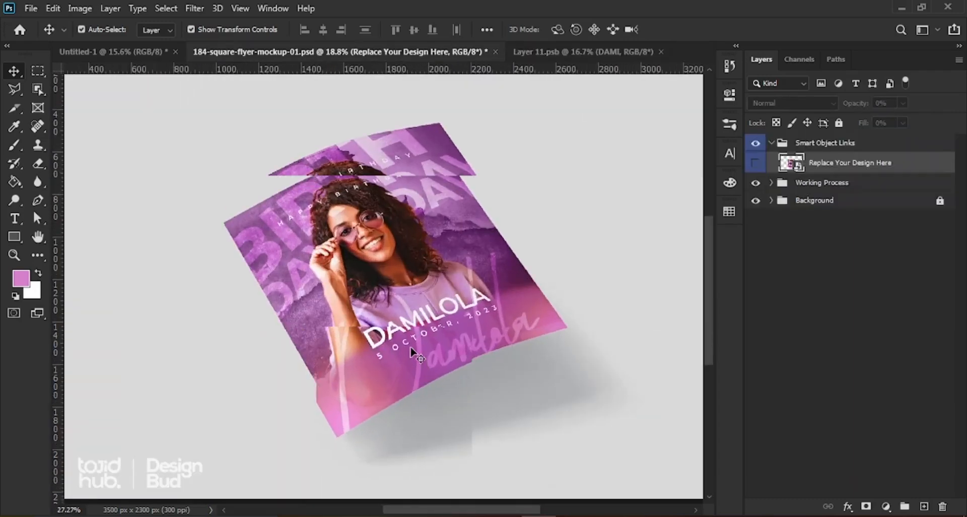
scroll(412, 352, down, 4)
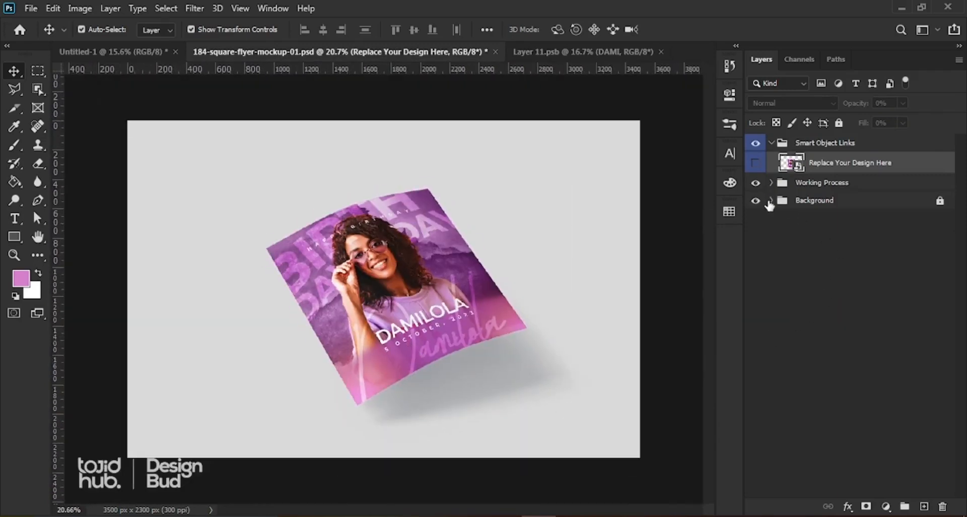
- Add a pink colour fill above the mockup's Background layer, inside the Background group, and a white colour fill over it
click(771, 201)
click(729, 211)
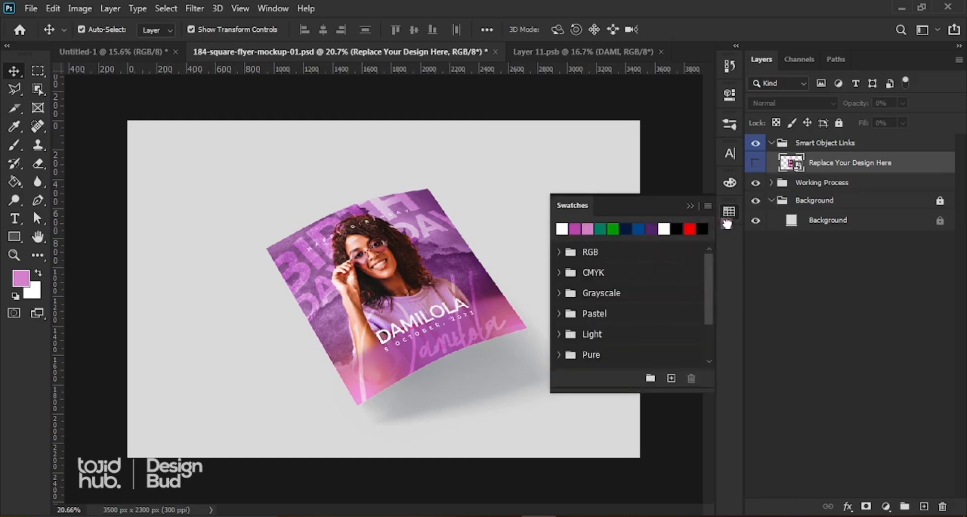
click(793, 220)
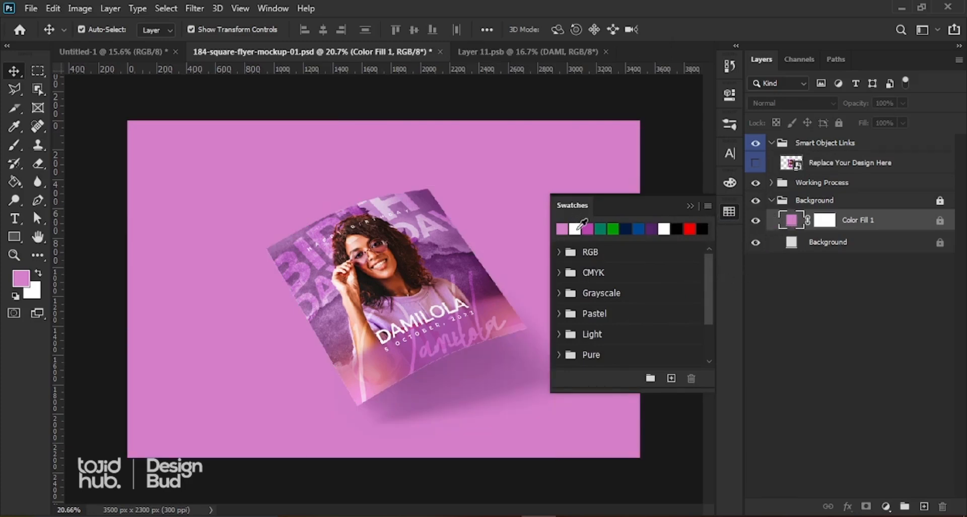
click(575, 229)
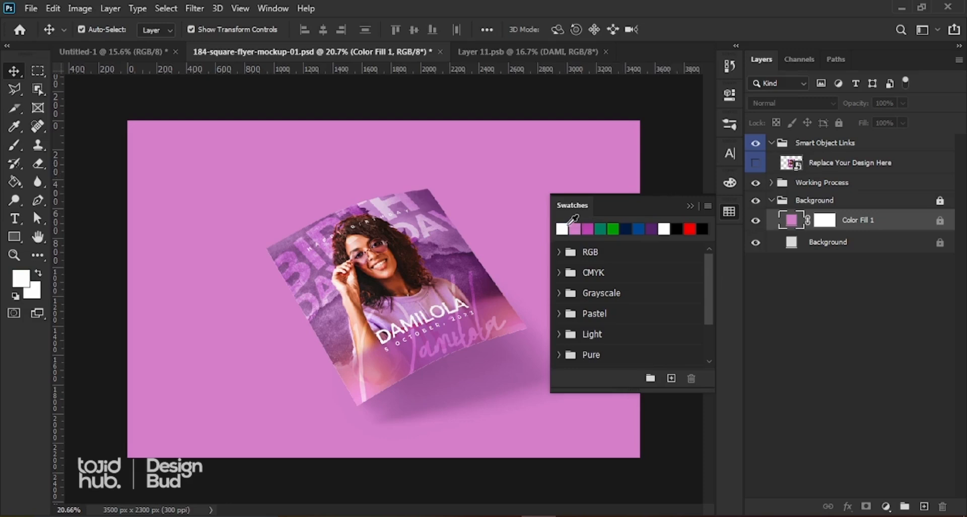
drag(562, 229, 790, 221)
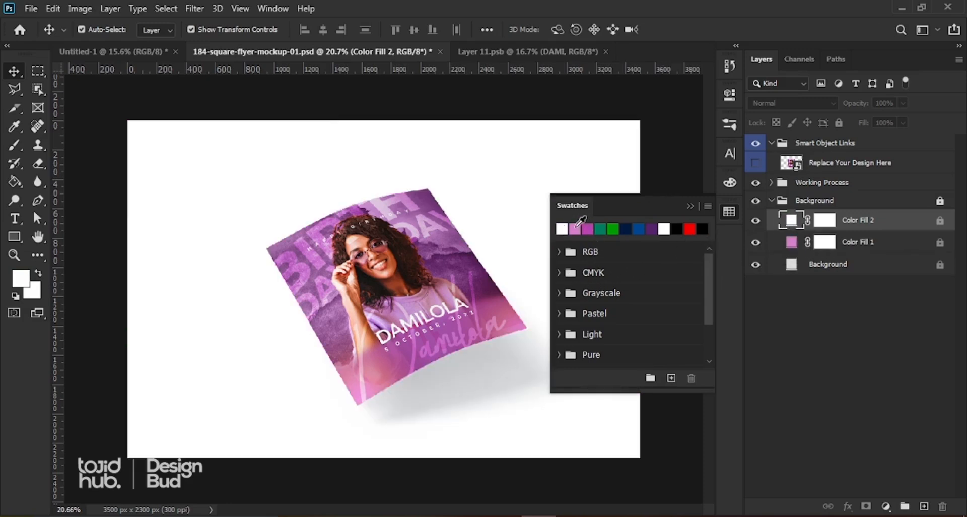
- Add a magenta colour fill between the white and pink fills in the Background group and close the swatches
drag(589, 230, 794, 232)
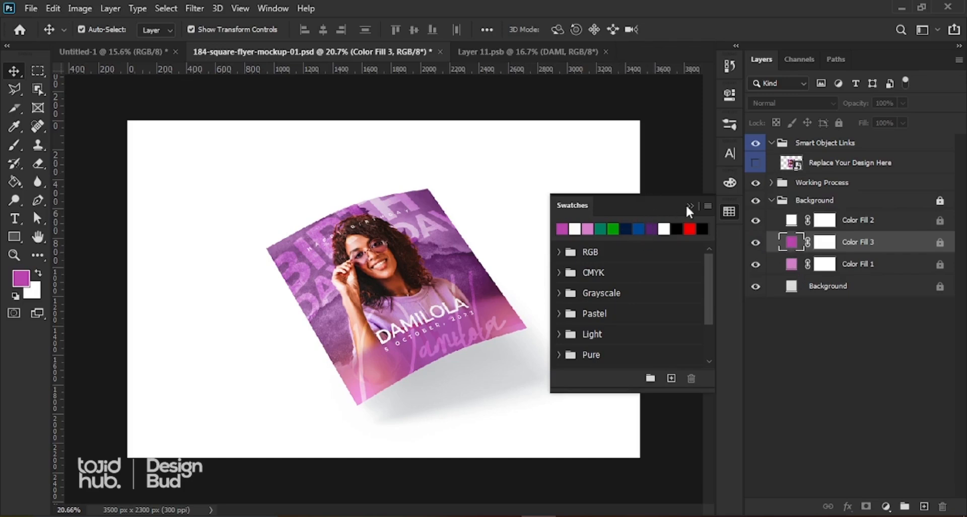
drag(799, 244, 803, 243)
click(689, 205)
drag(851, 244, 940, 508)
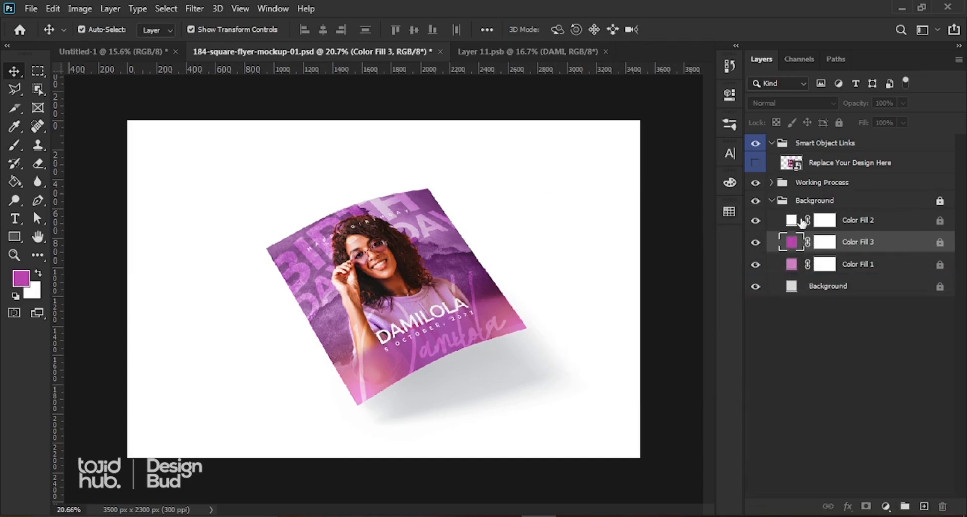
- Compare the background colours by toggling the white, magenta and pink fills, leaving all three hidden so only the original grey Background layer shows
click(756, 221)
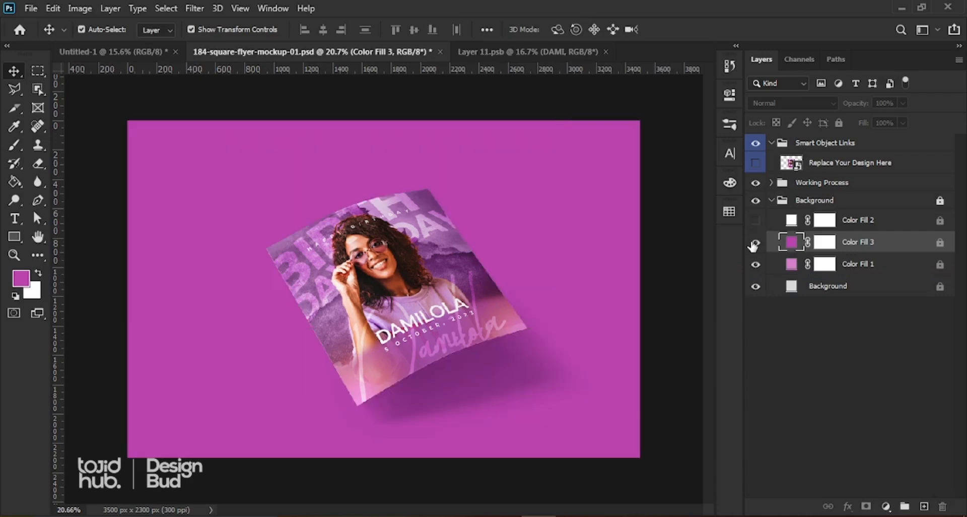
click(755, 242)
click(755, 264)
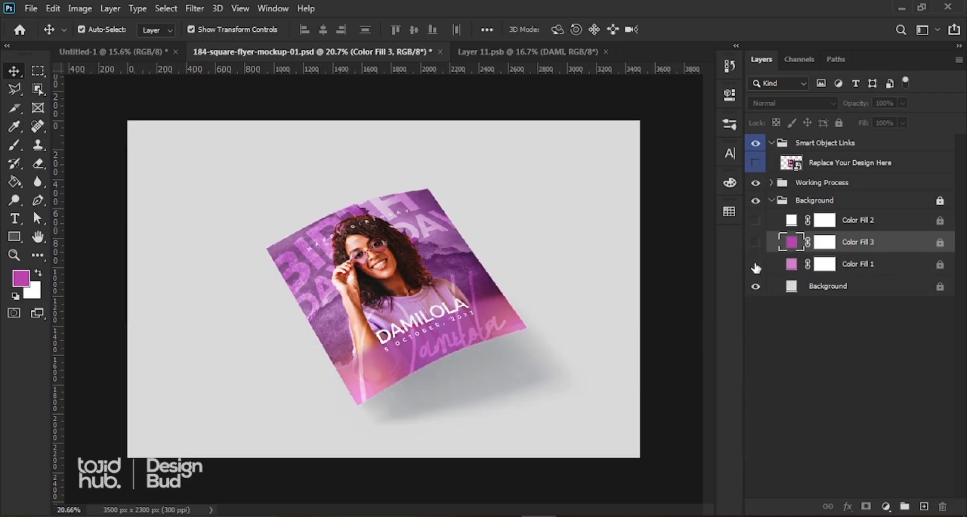
click(756, 264)
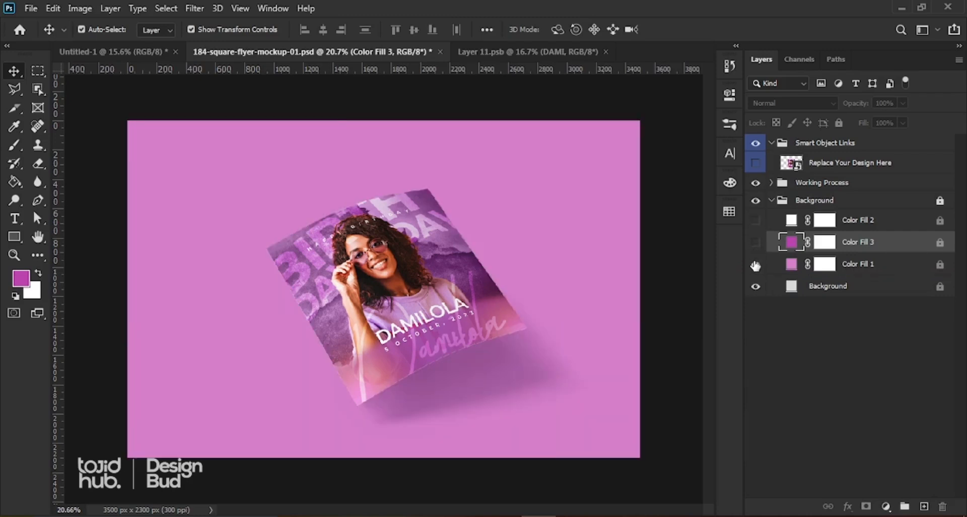
click(756, 265)
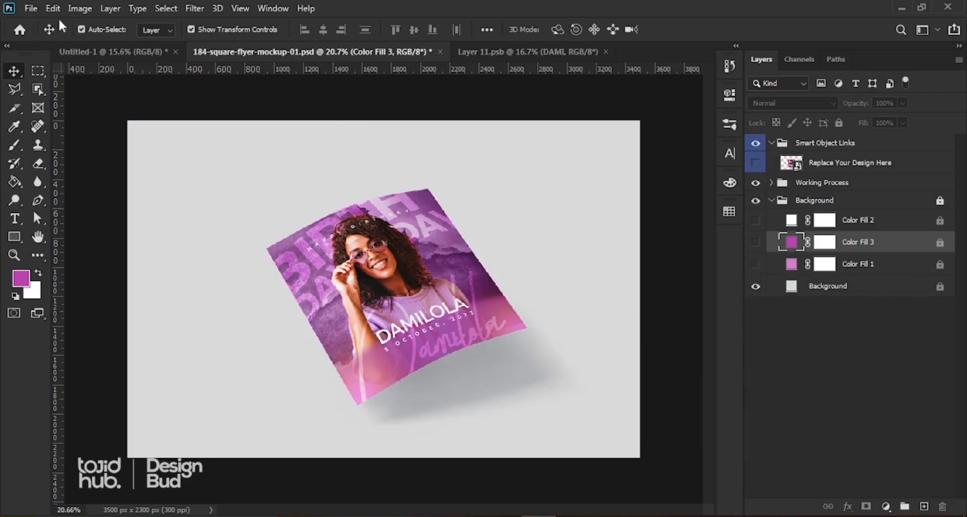
scroll(508, 297, down, 1)
scroll(473, 315, up, 1)
- Set up saving a copy of the mockup in JPEG format to the Desktop
click(31, 9)
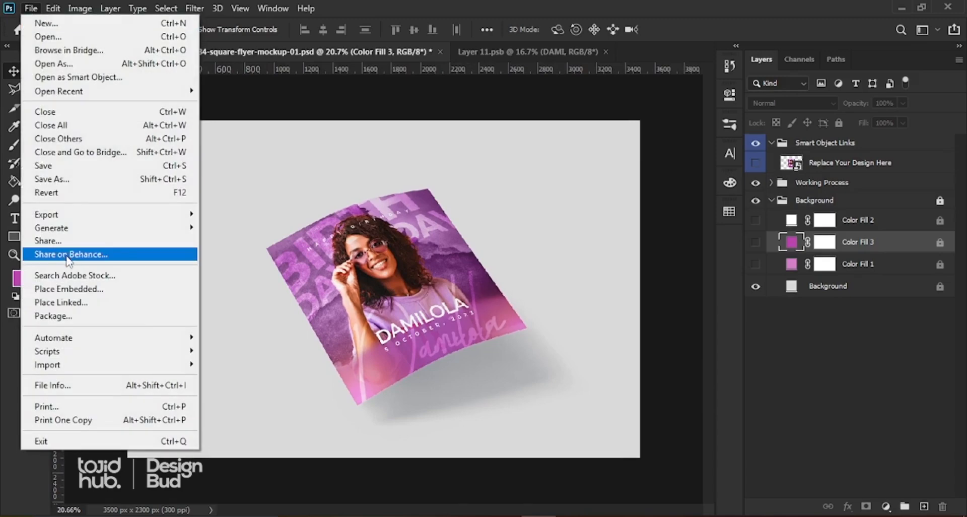
click(65, 178)
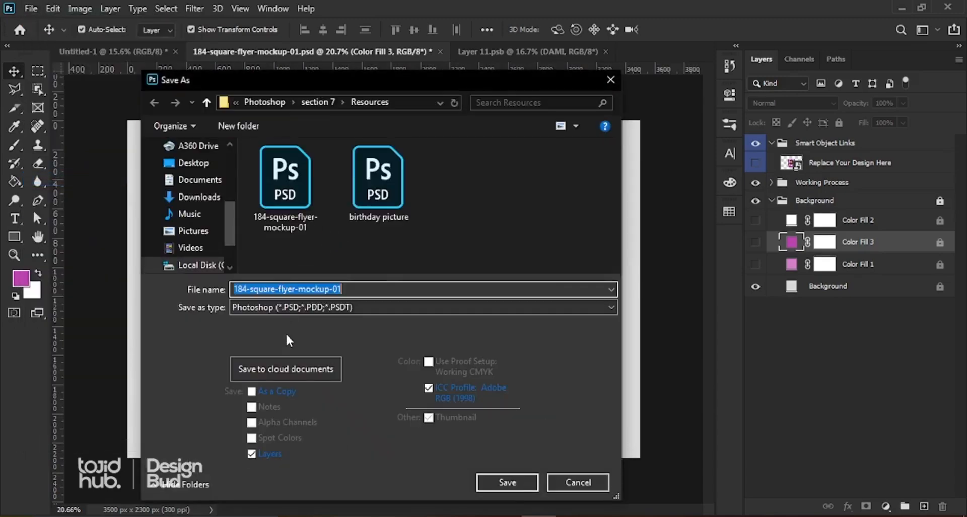
click(300, 307)
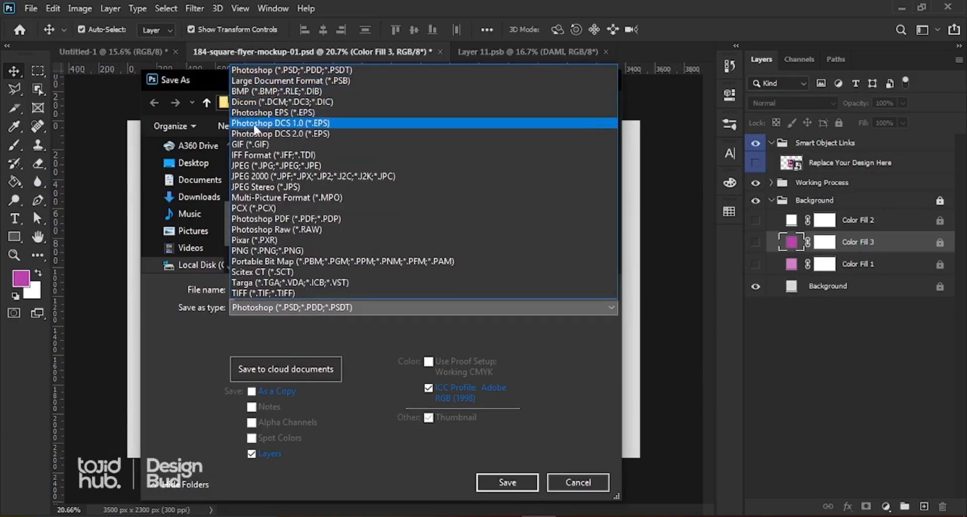
click(256, 156)
click(300, 314)
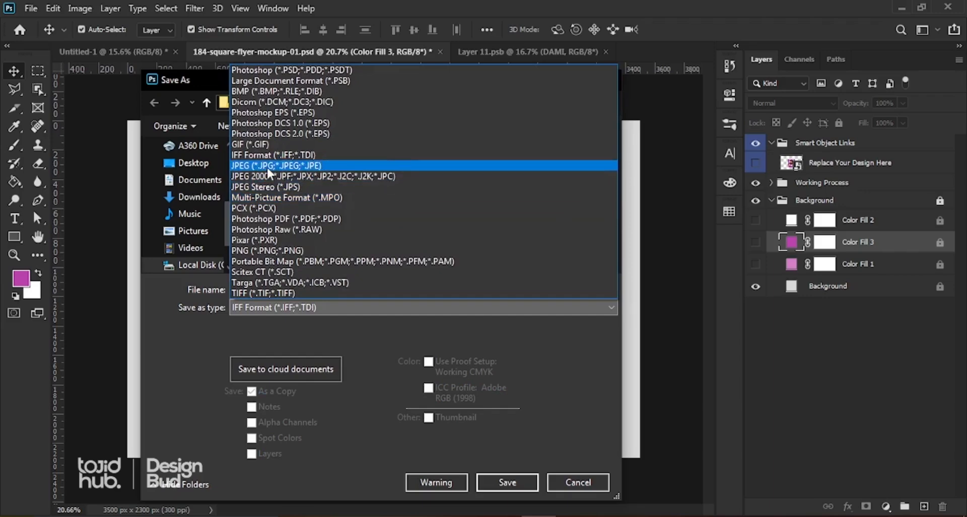
click(266, 165)
click(197, 168)
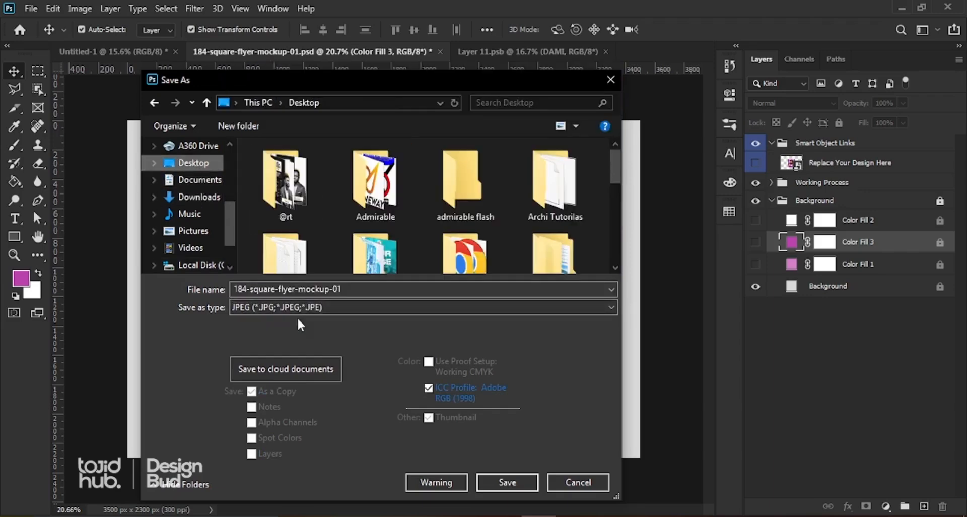
- Name the copy "DAMI mockup" and save it with JPEG quality 9 (High) and the Baseline ("Standard") format option
double_click(362, 289)
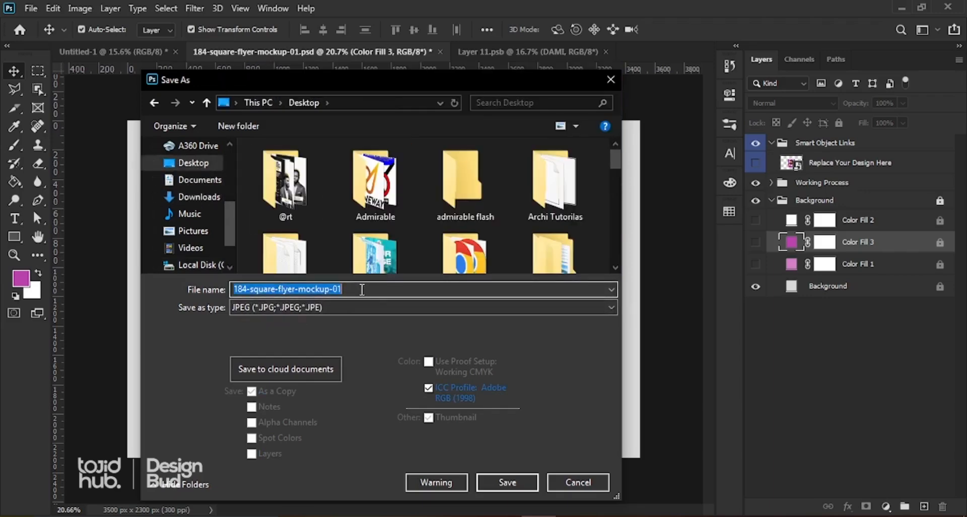
text(D)
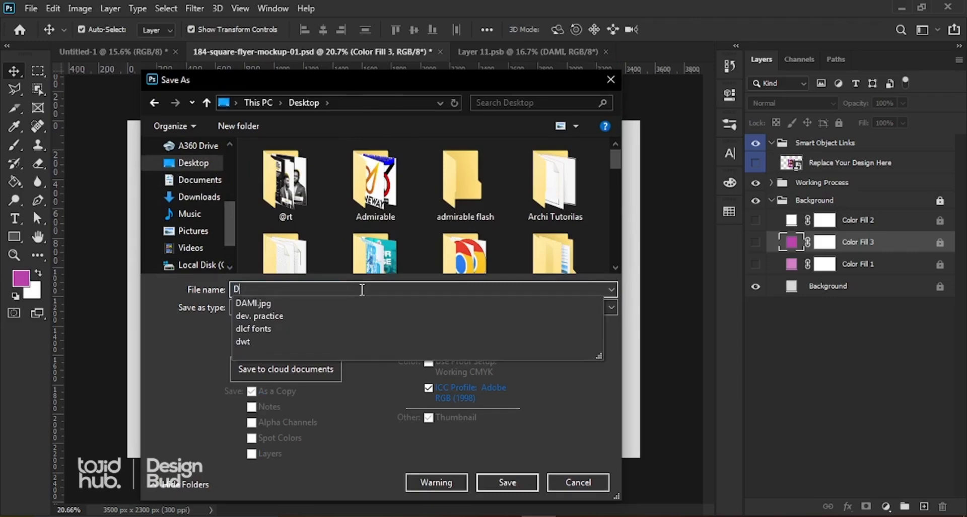
text(AMI)
key(Escape)
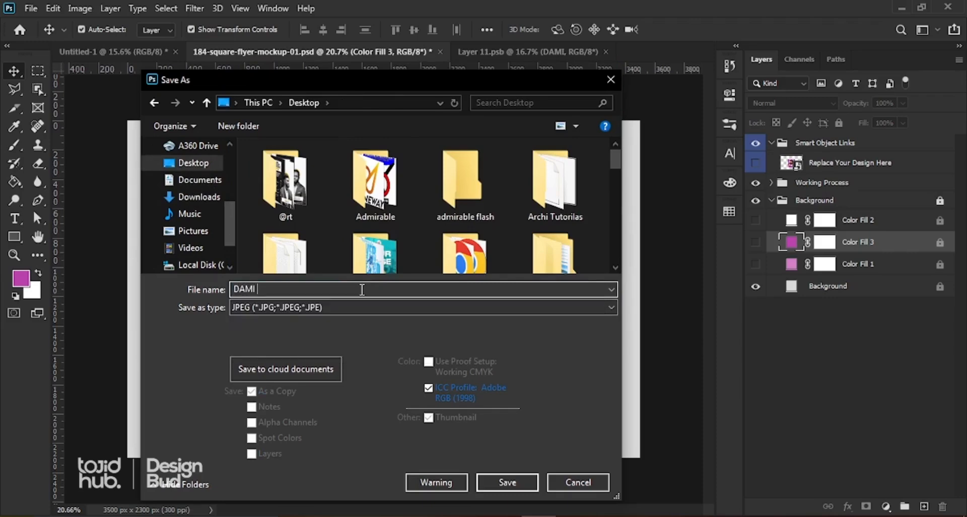
text(mockup)
click(508, 482)
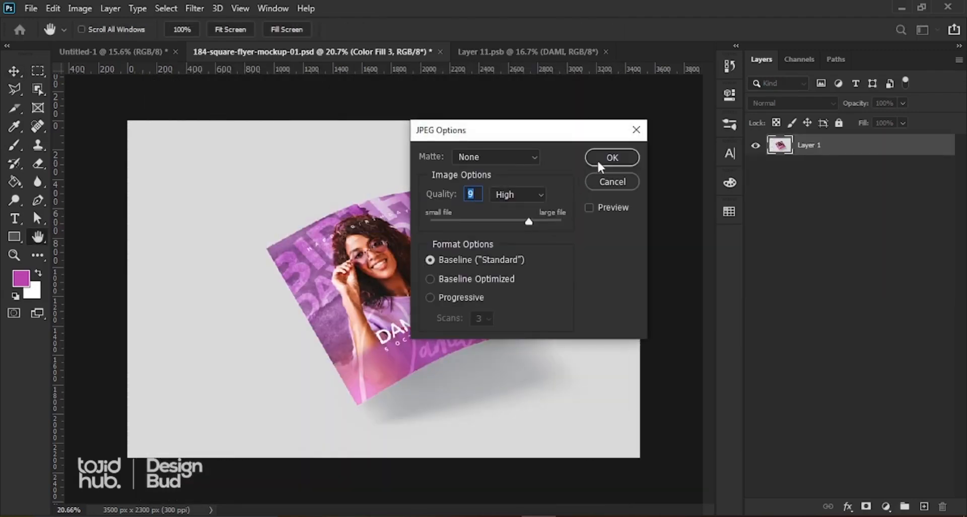
click(610, 157)
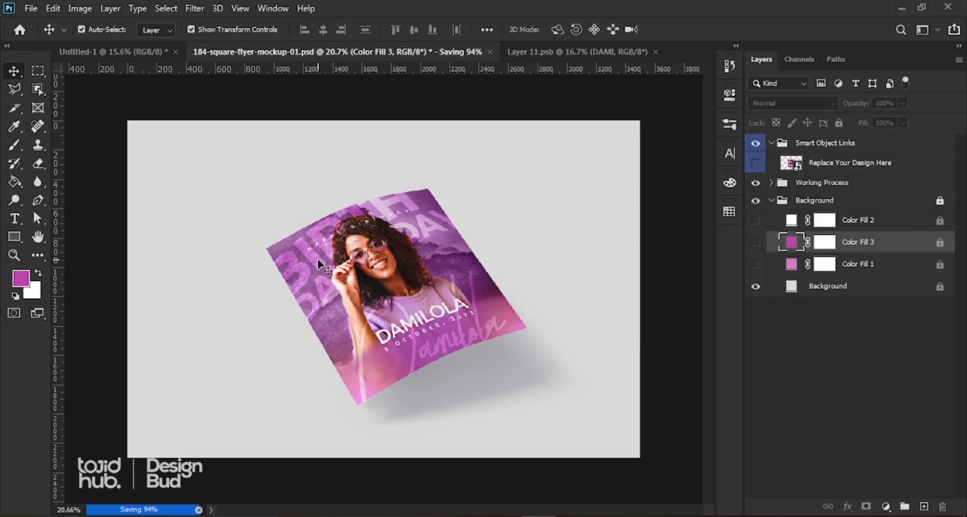
scroll(343, 308, down, 2)
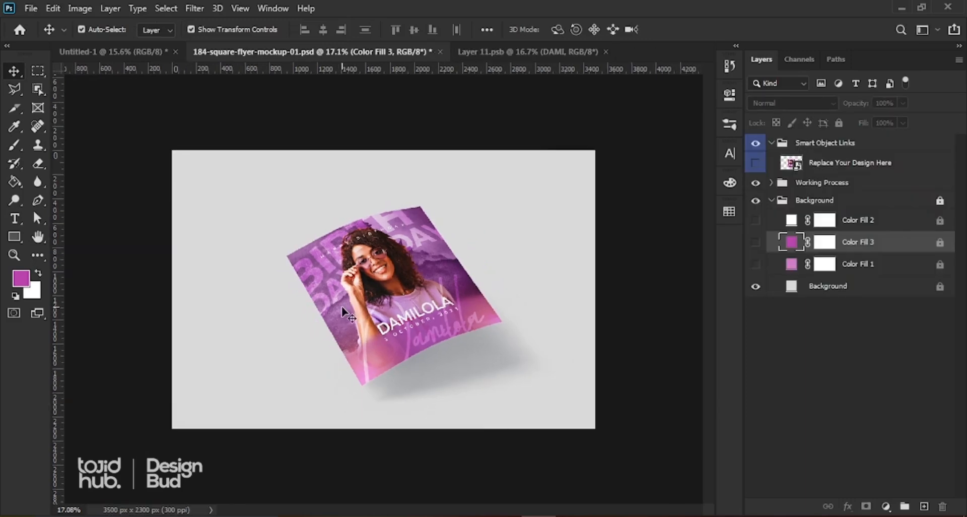
scroll(343, 309, up, 2)
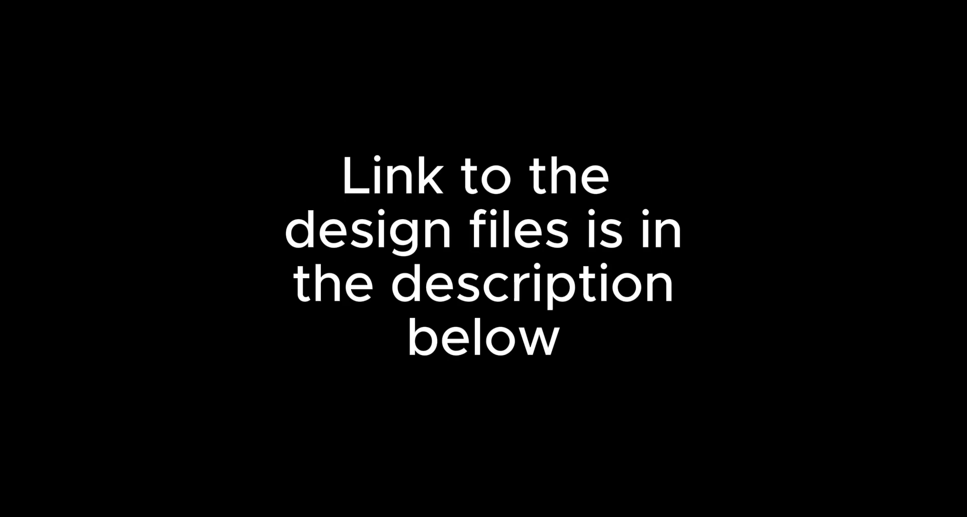